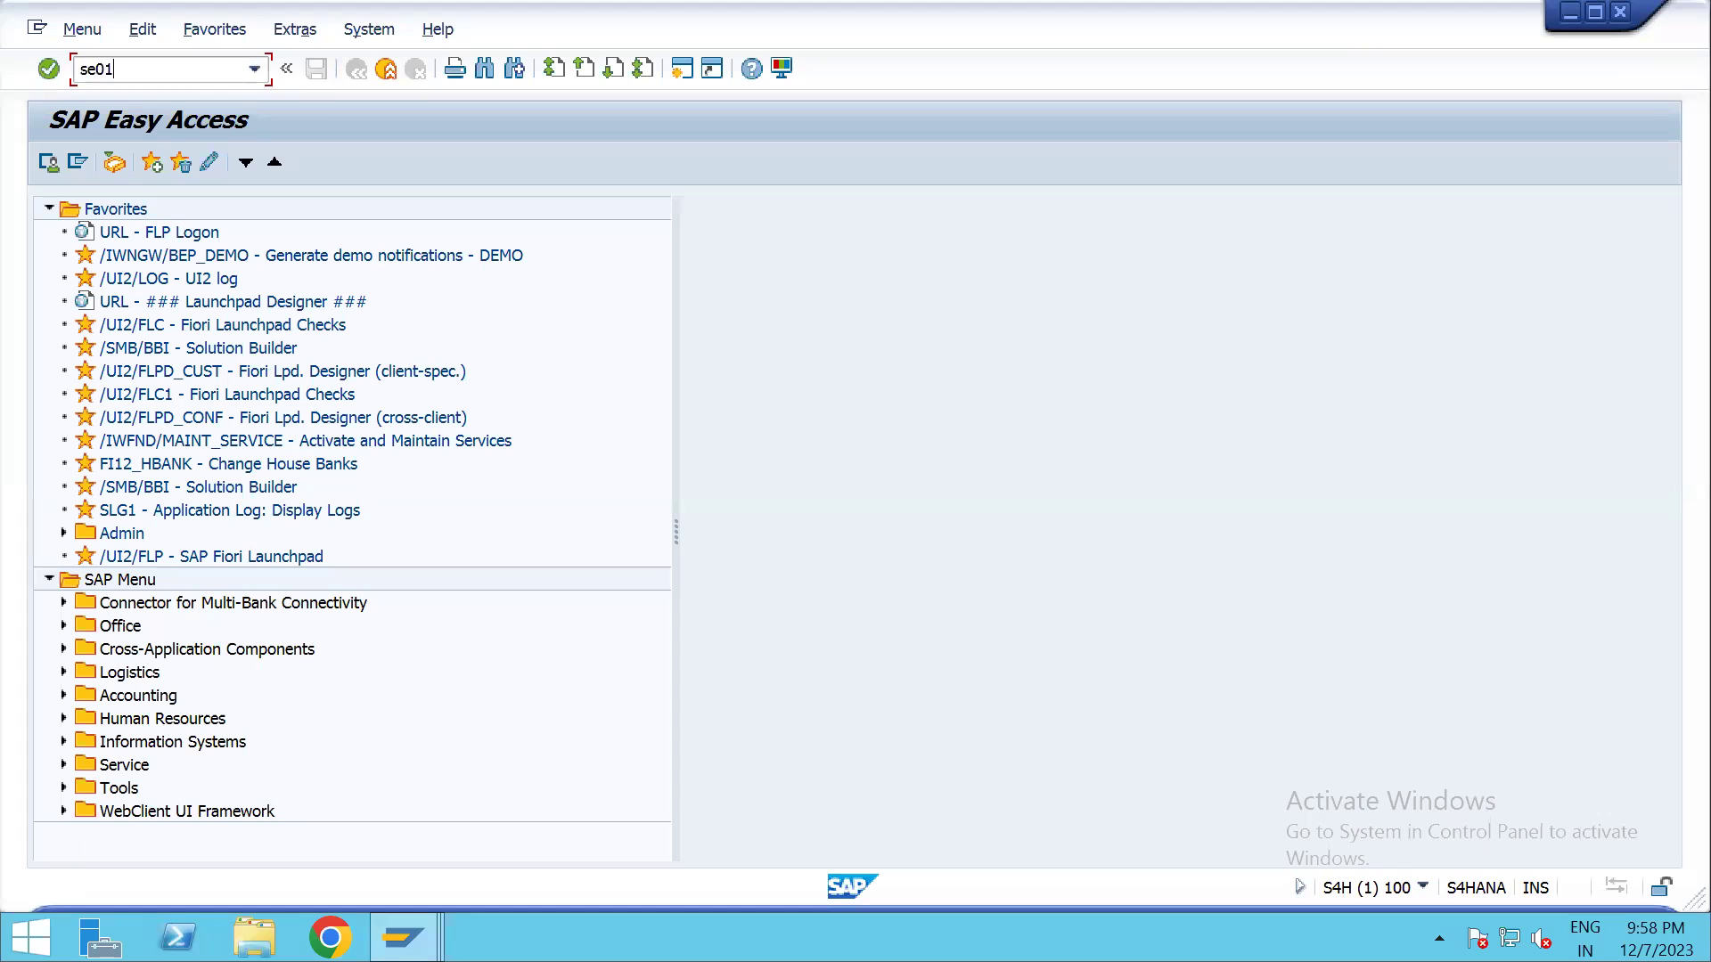
In SE01, display your requests and expand request S4HK902971 and task S4HK902972 to review its objects
key("Return")
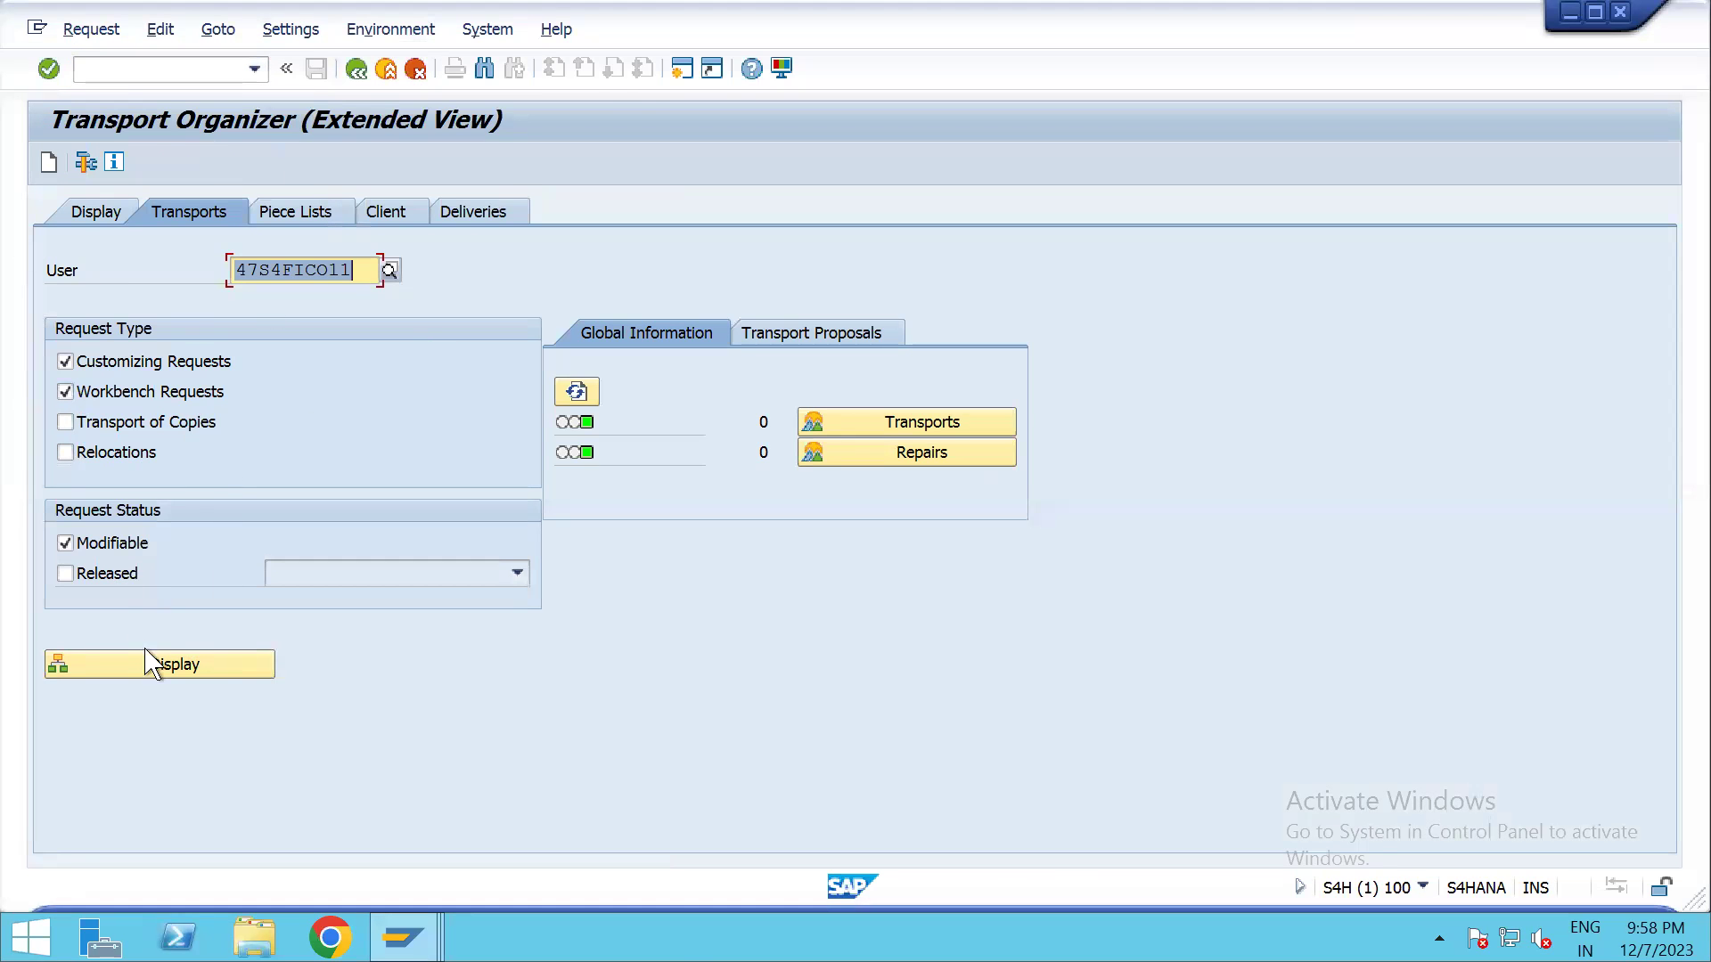
left_click(192, 679)
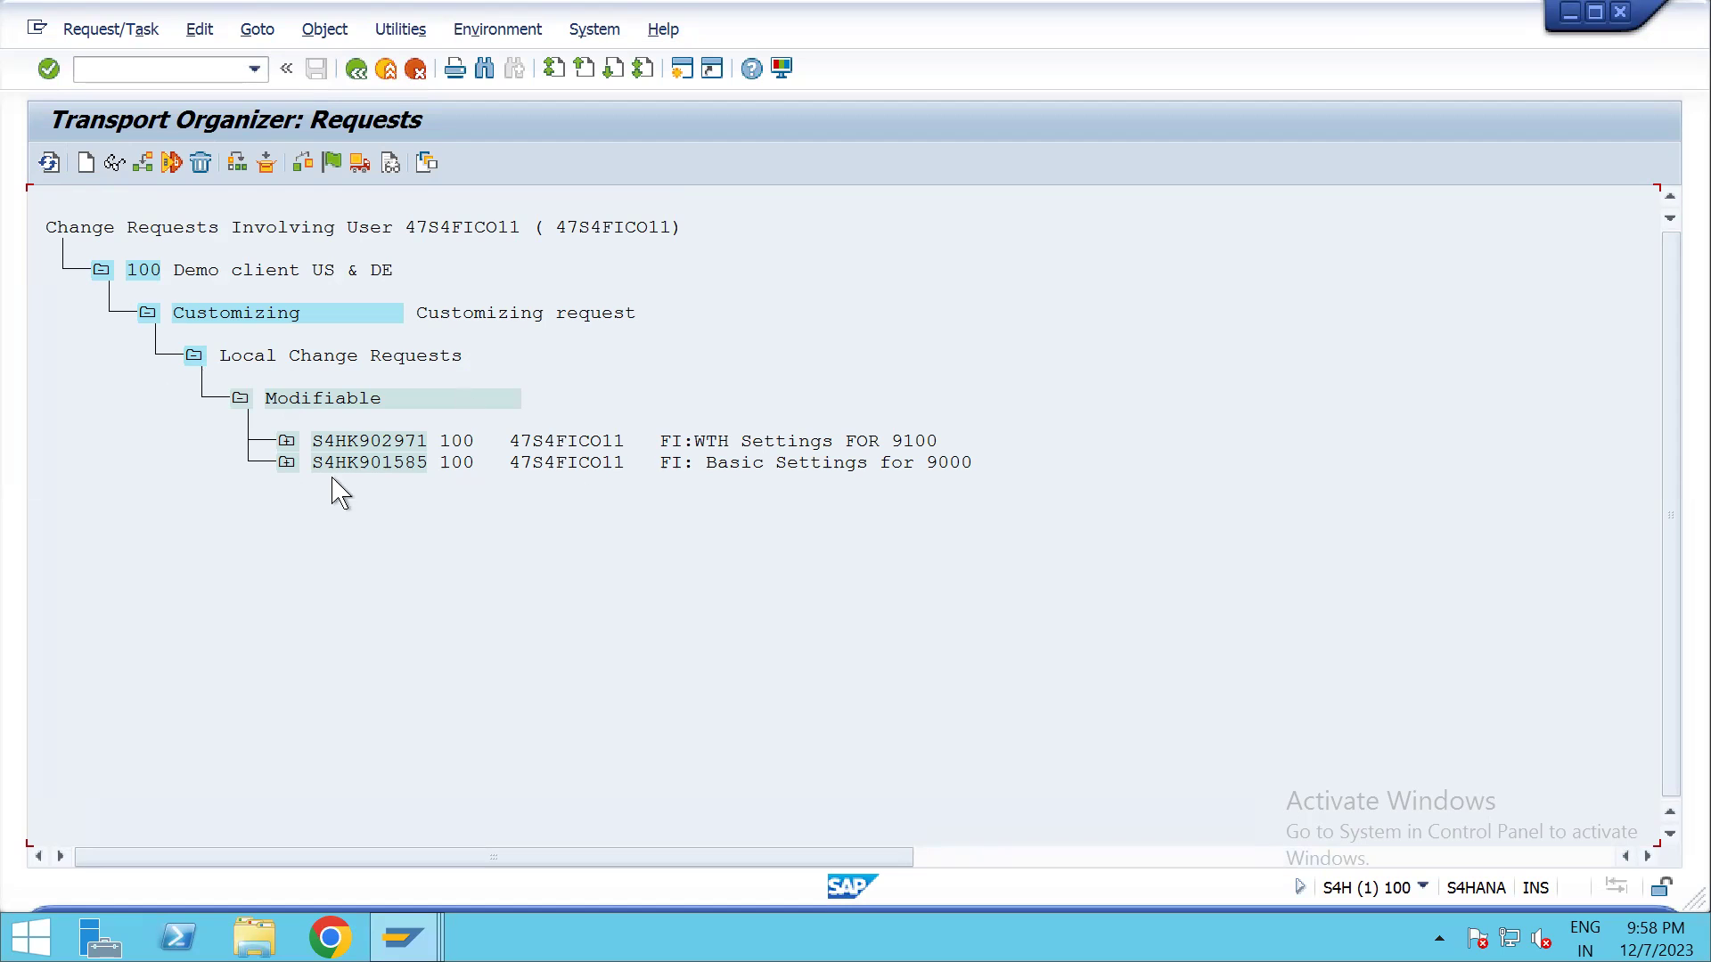
left_click(287, 443)
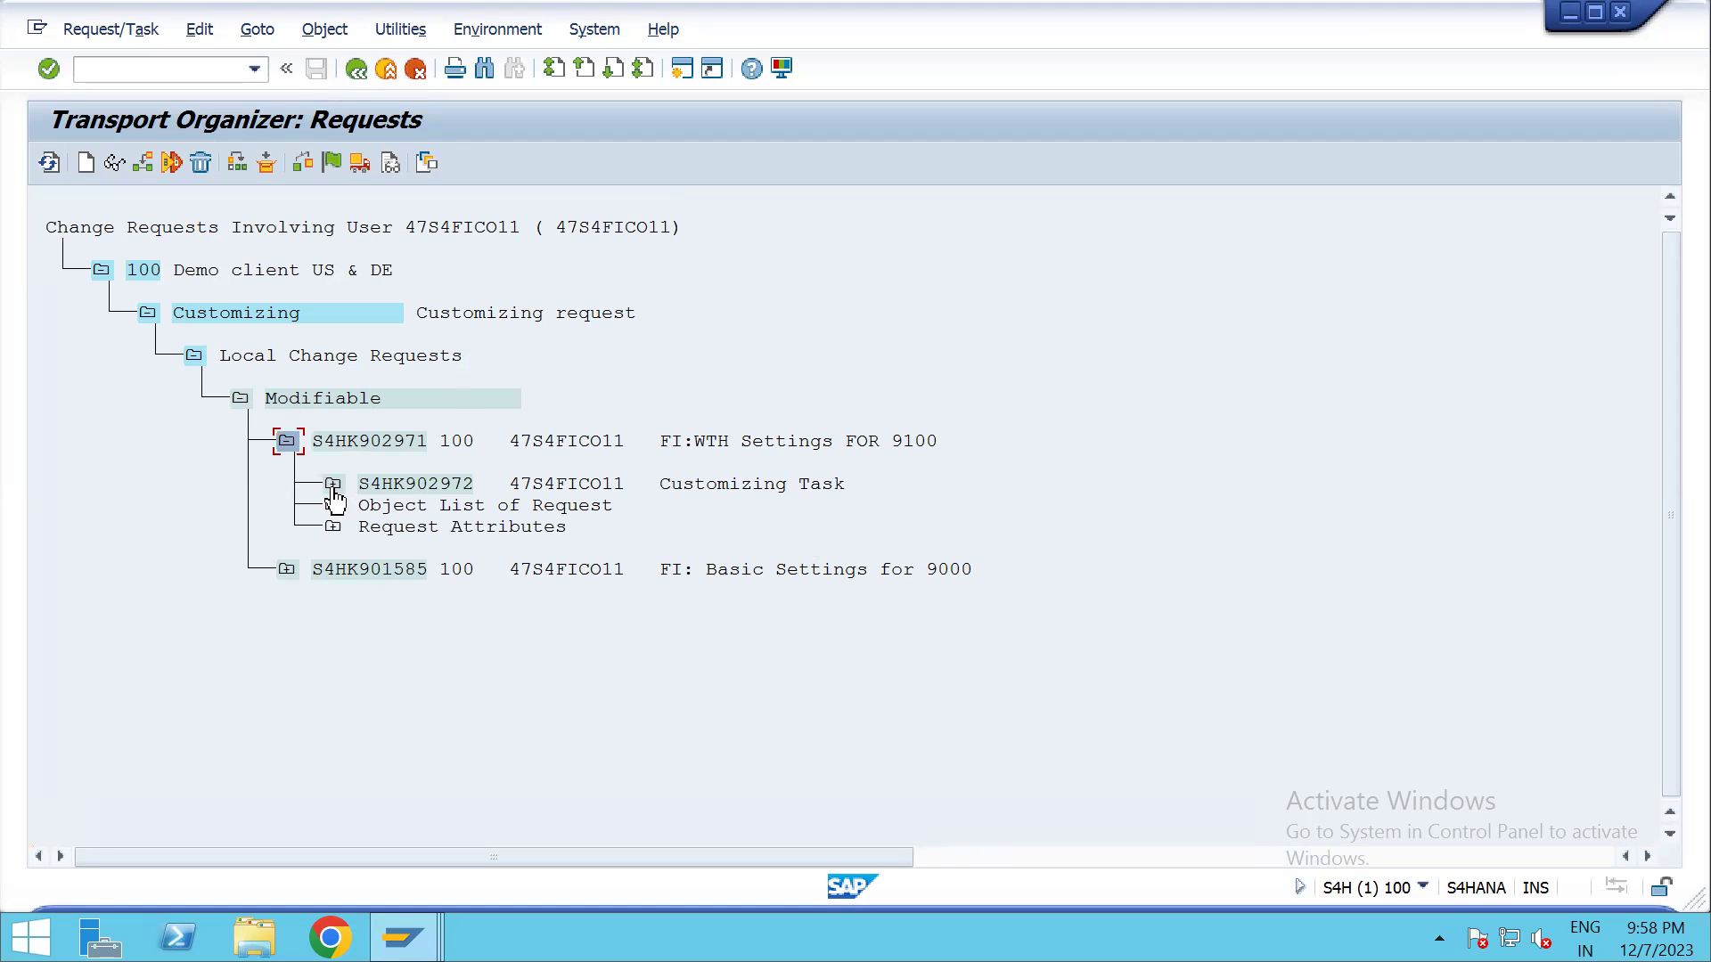
left_click(333, 485)
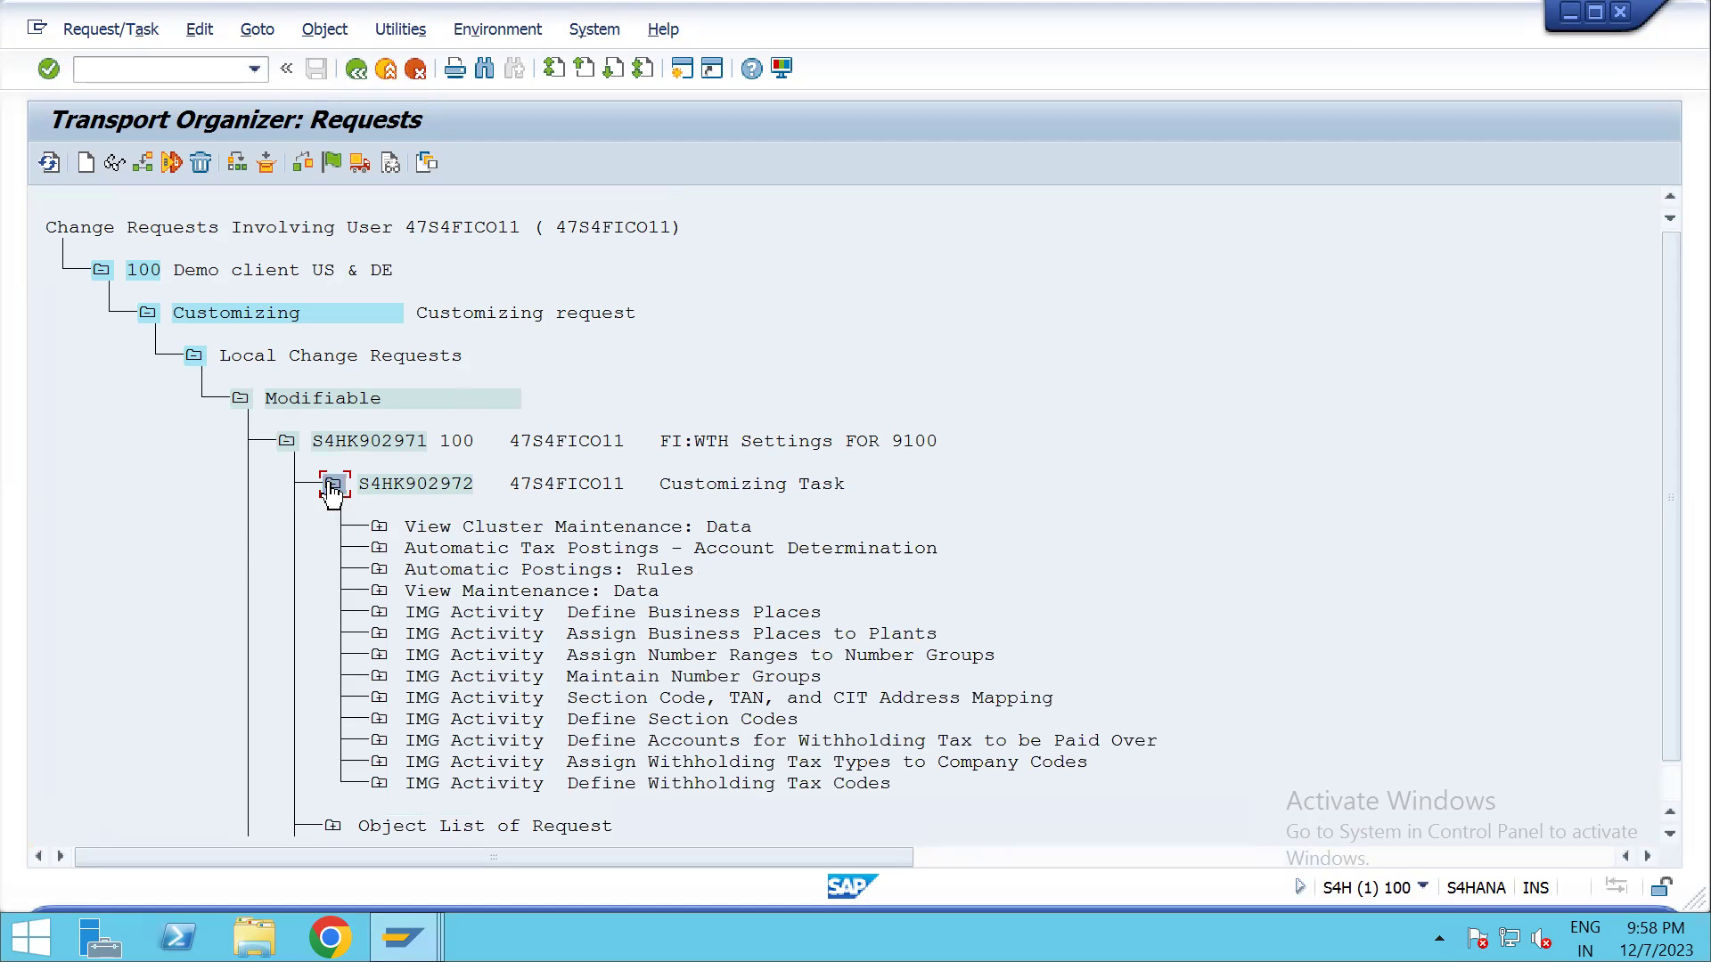
left_click(332, 486)
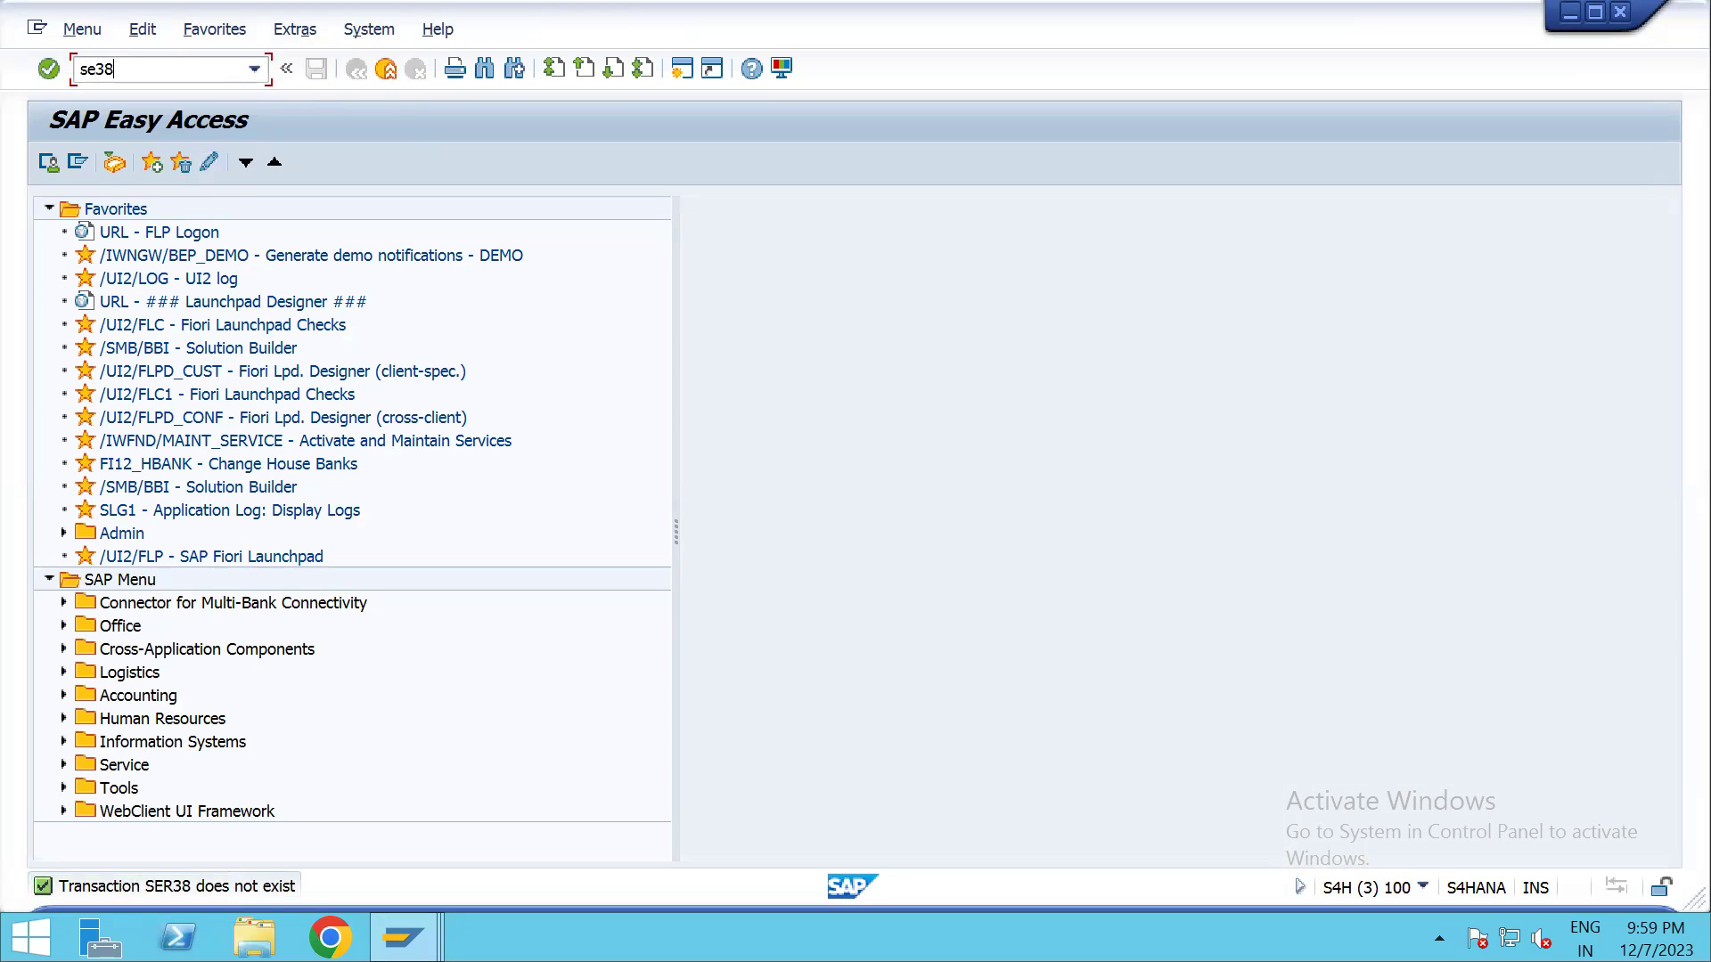
Execute program RDDIT076 from SE38, then return to the Transport Organizer session
key("Return")
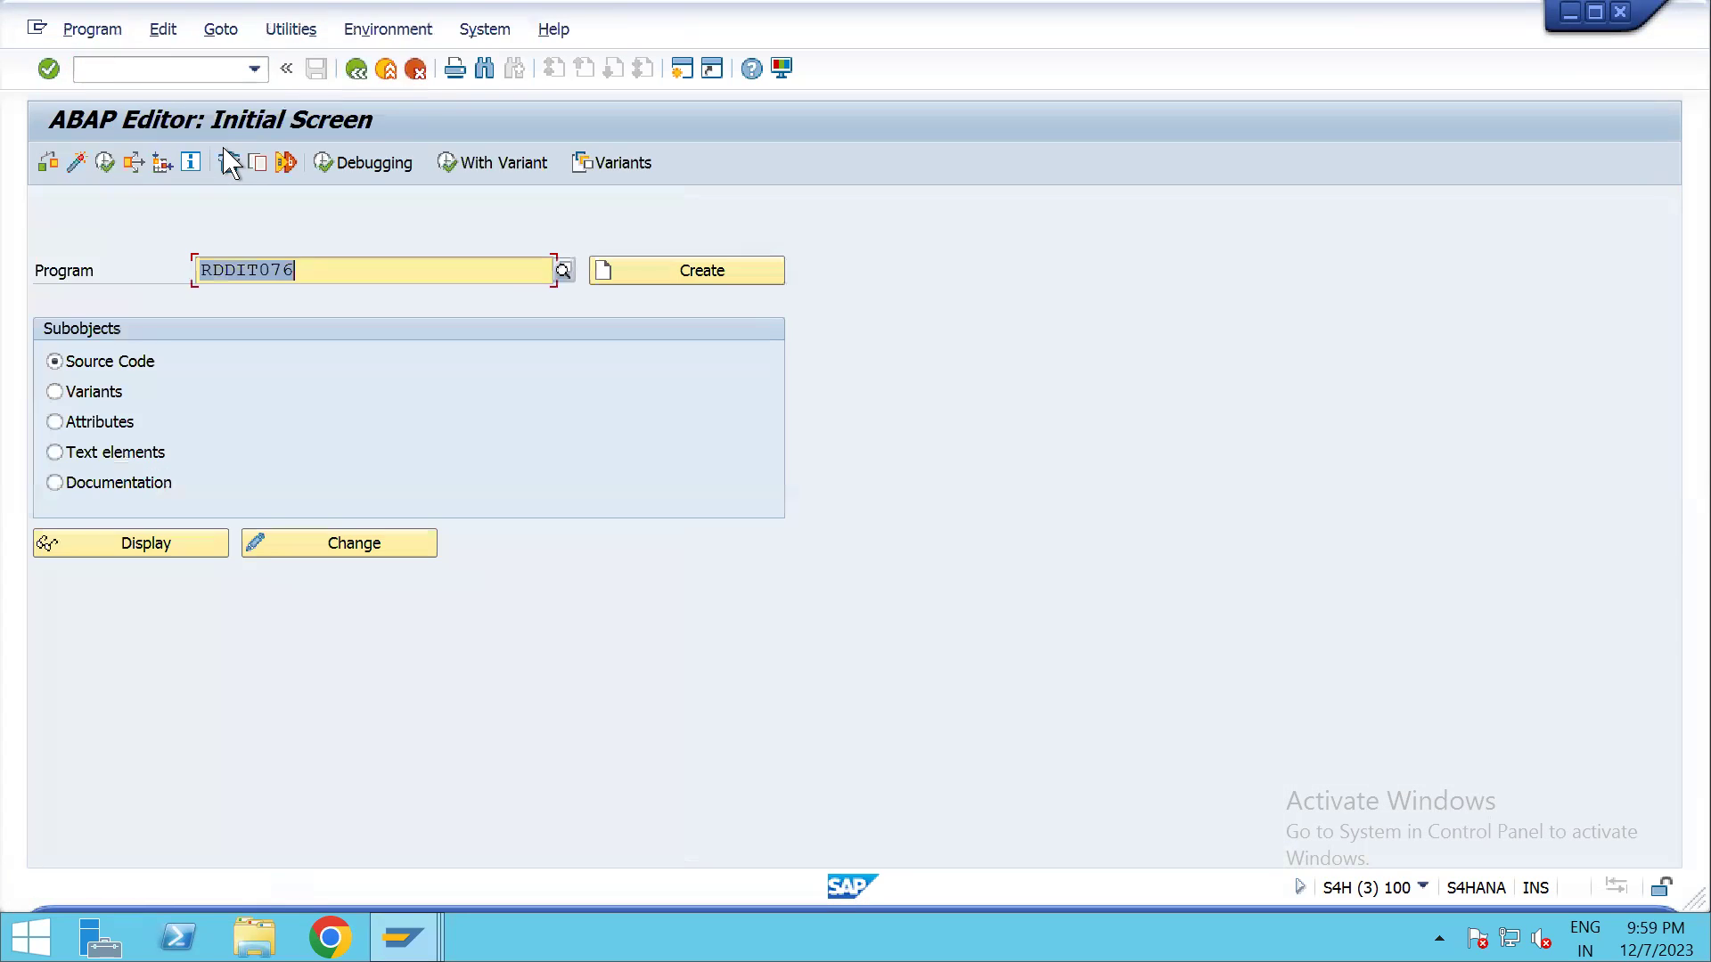
left_click(306, 275)
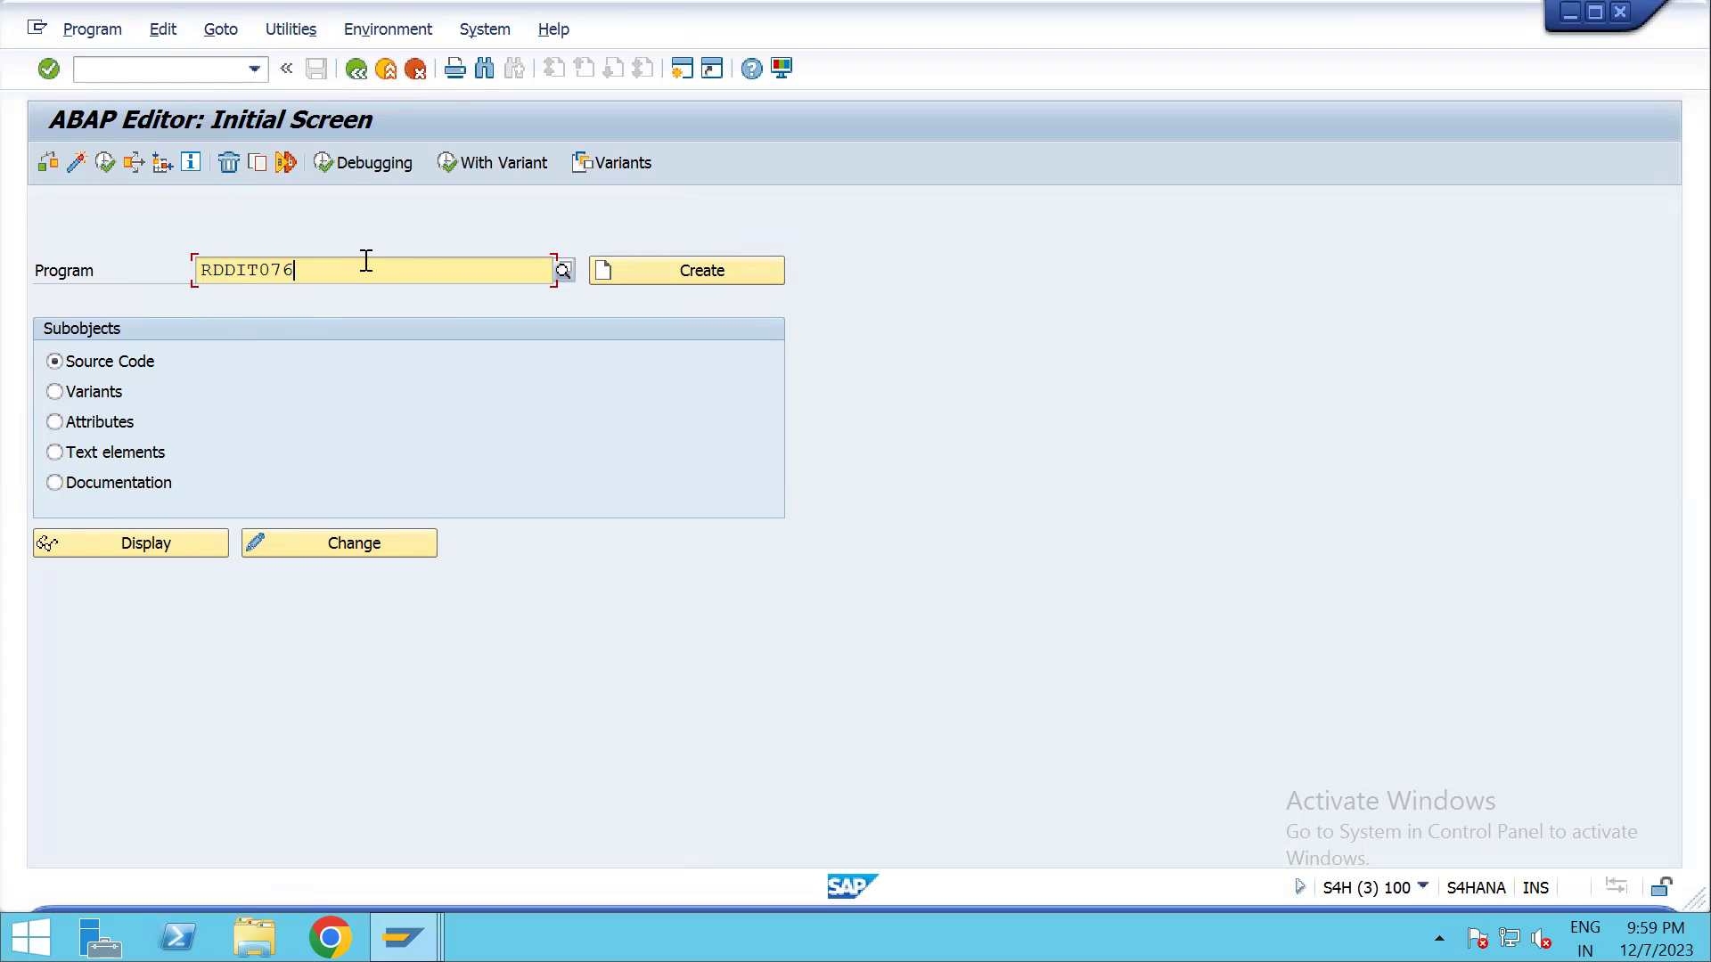
left_click(105, 164)
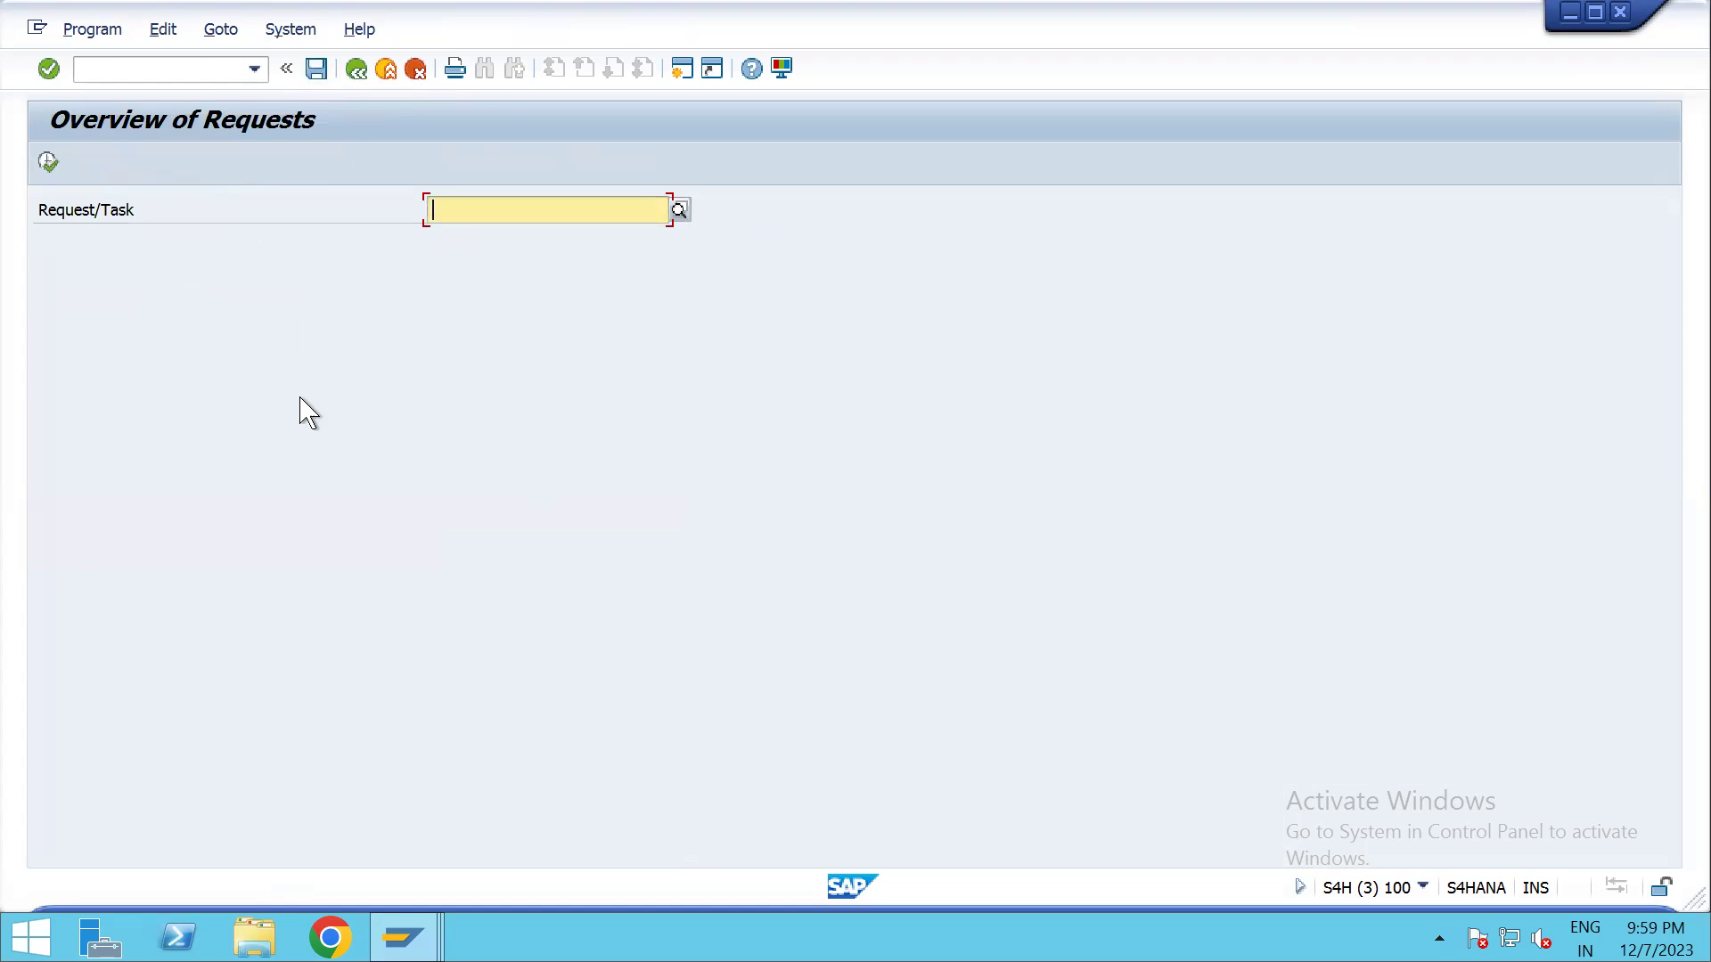
key("alt+Tab")
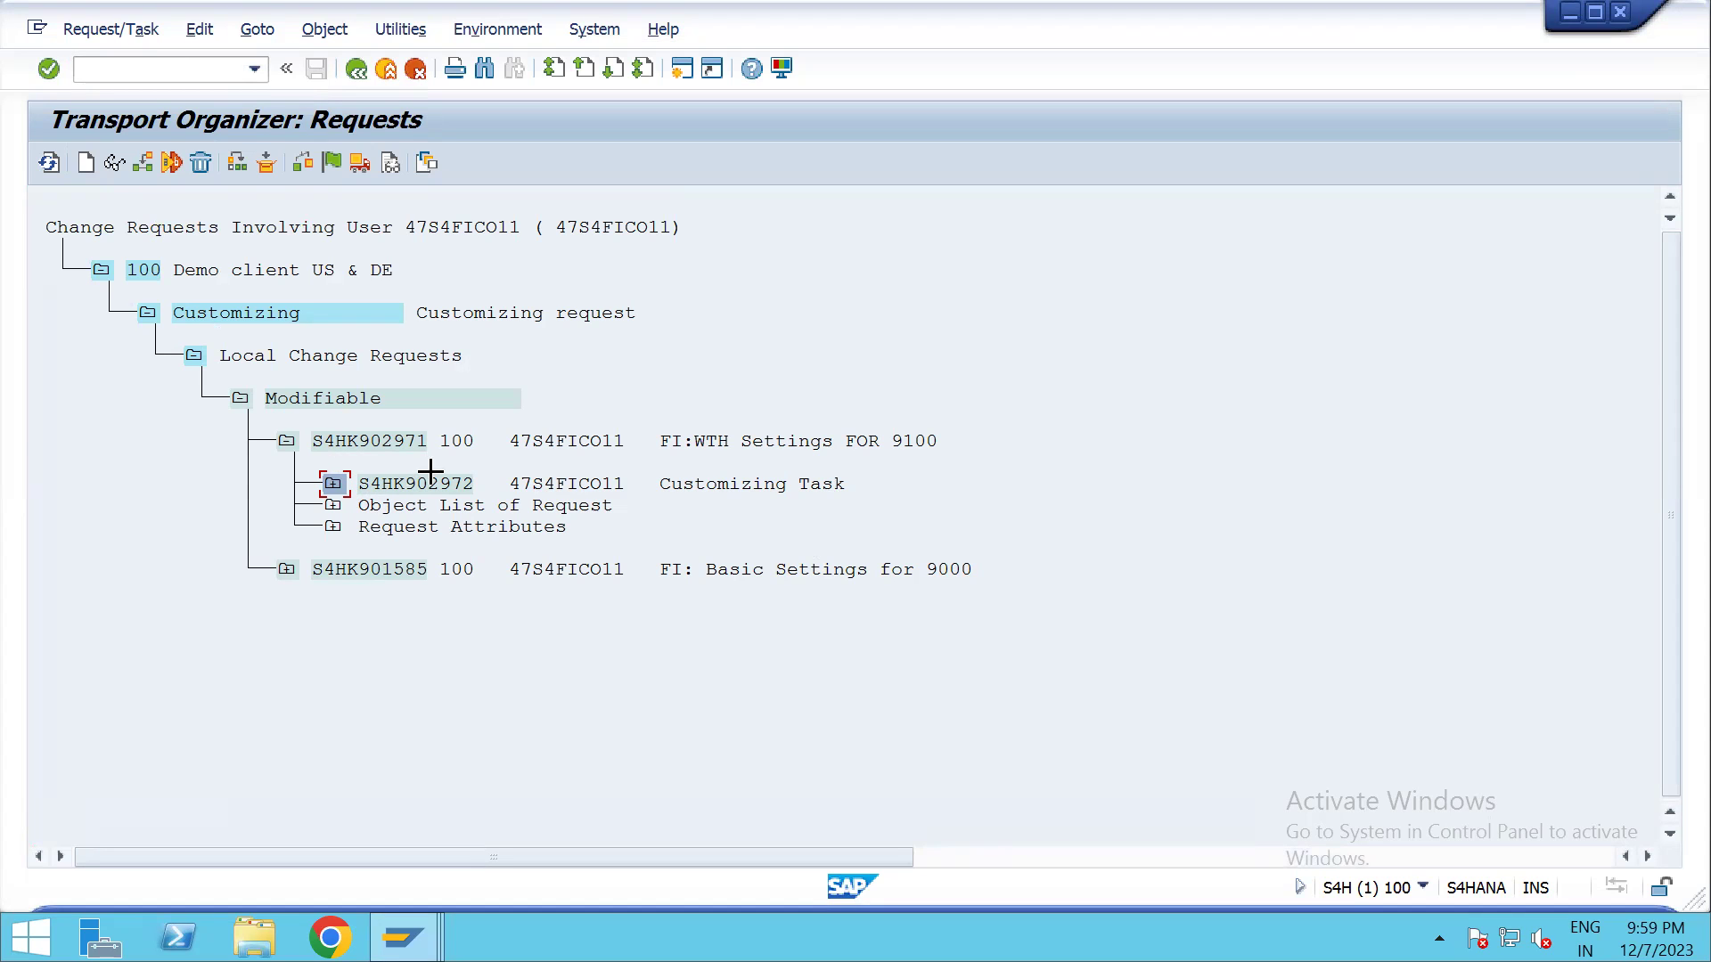
Release task S4HK902972 and then request S4HK902971
left_click(286, 441)
left_click(286, 441)
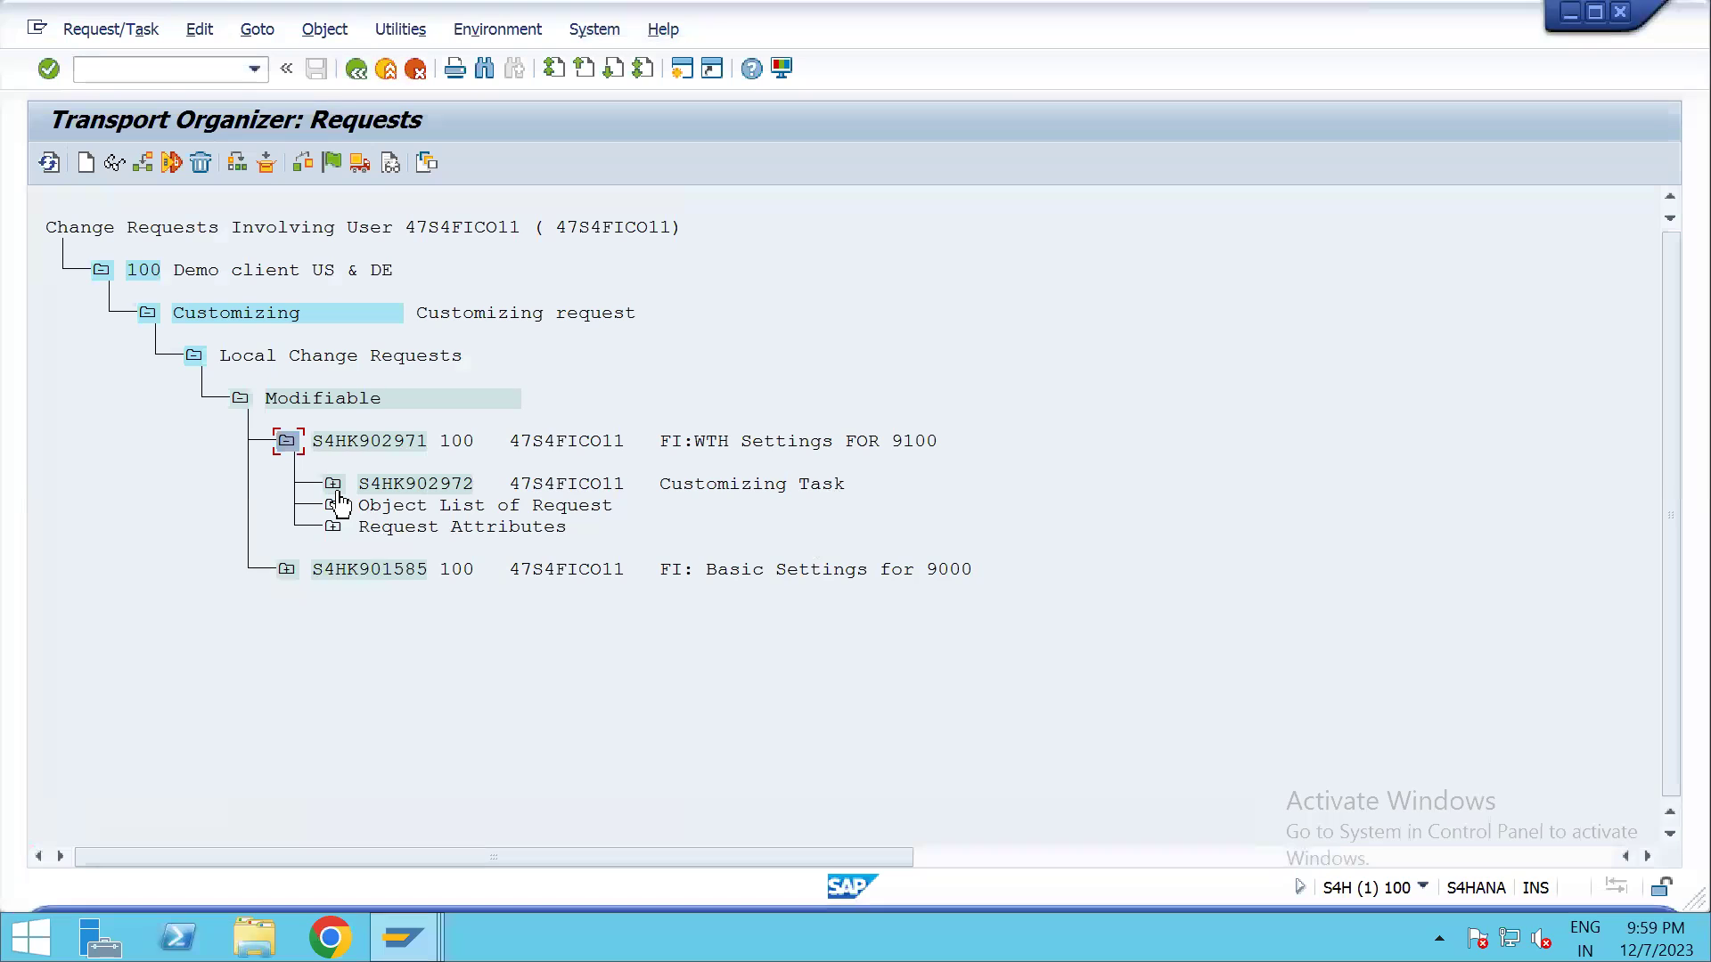
left_click(411, 484)
left_click(359, 163)
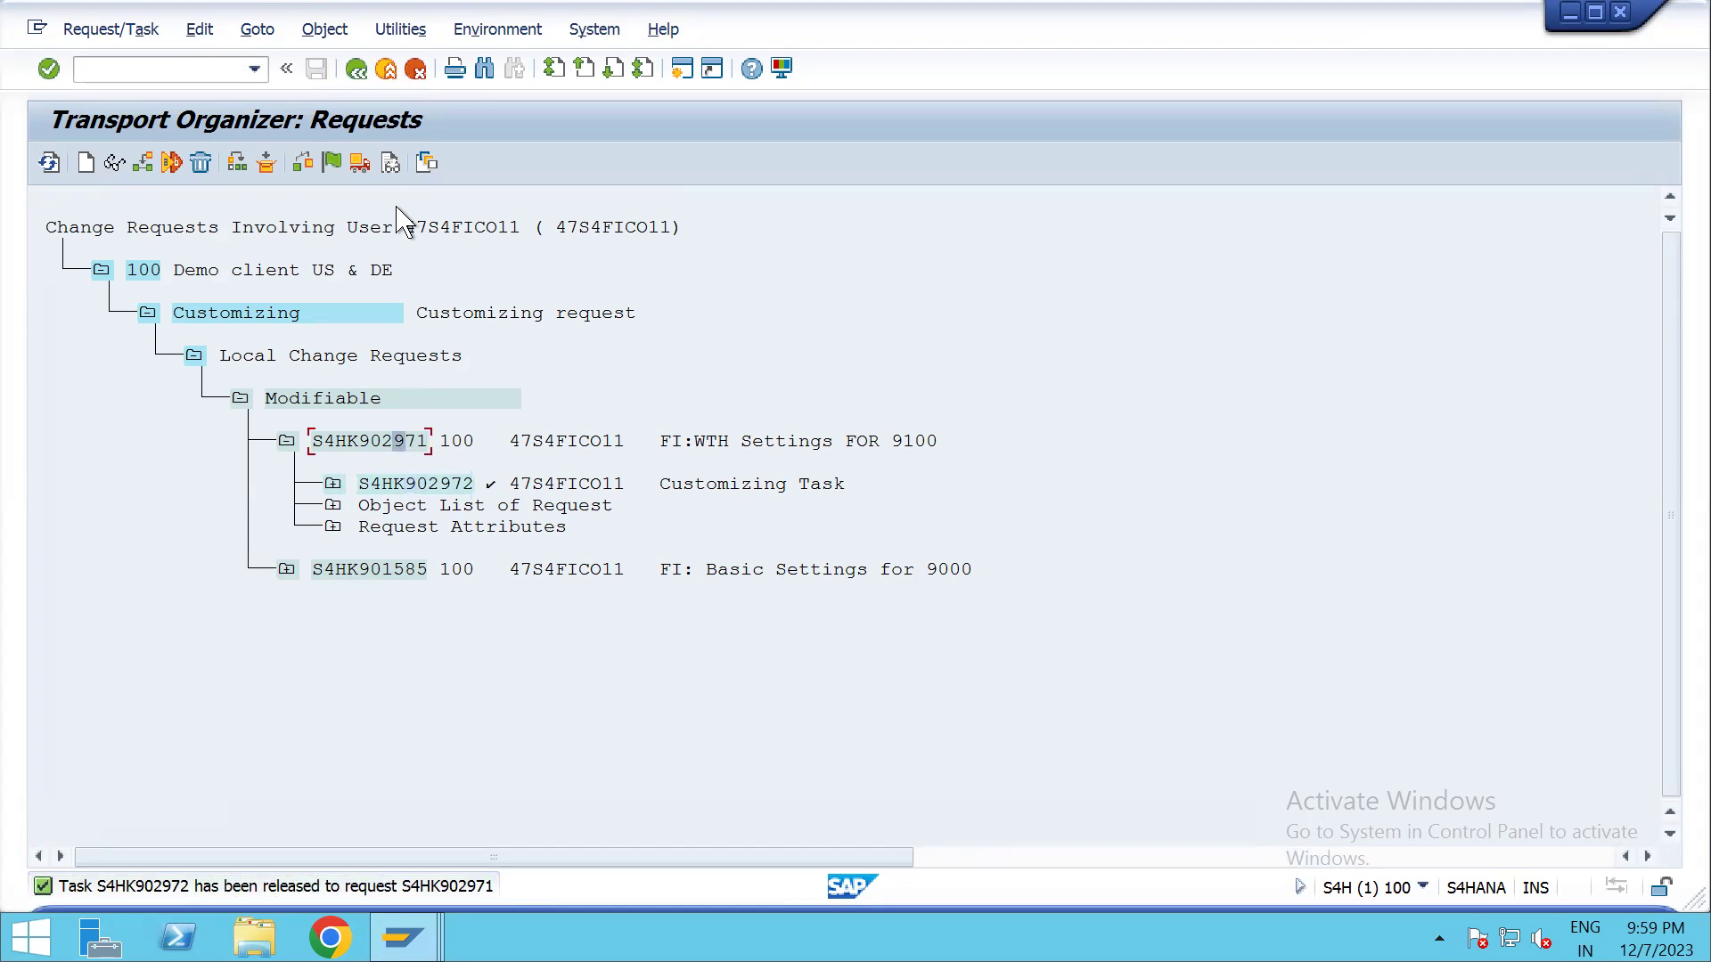
left_click(360, 162)
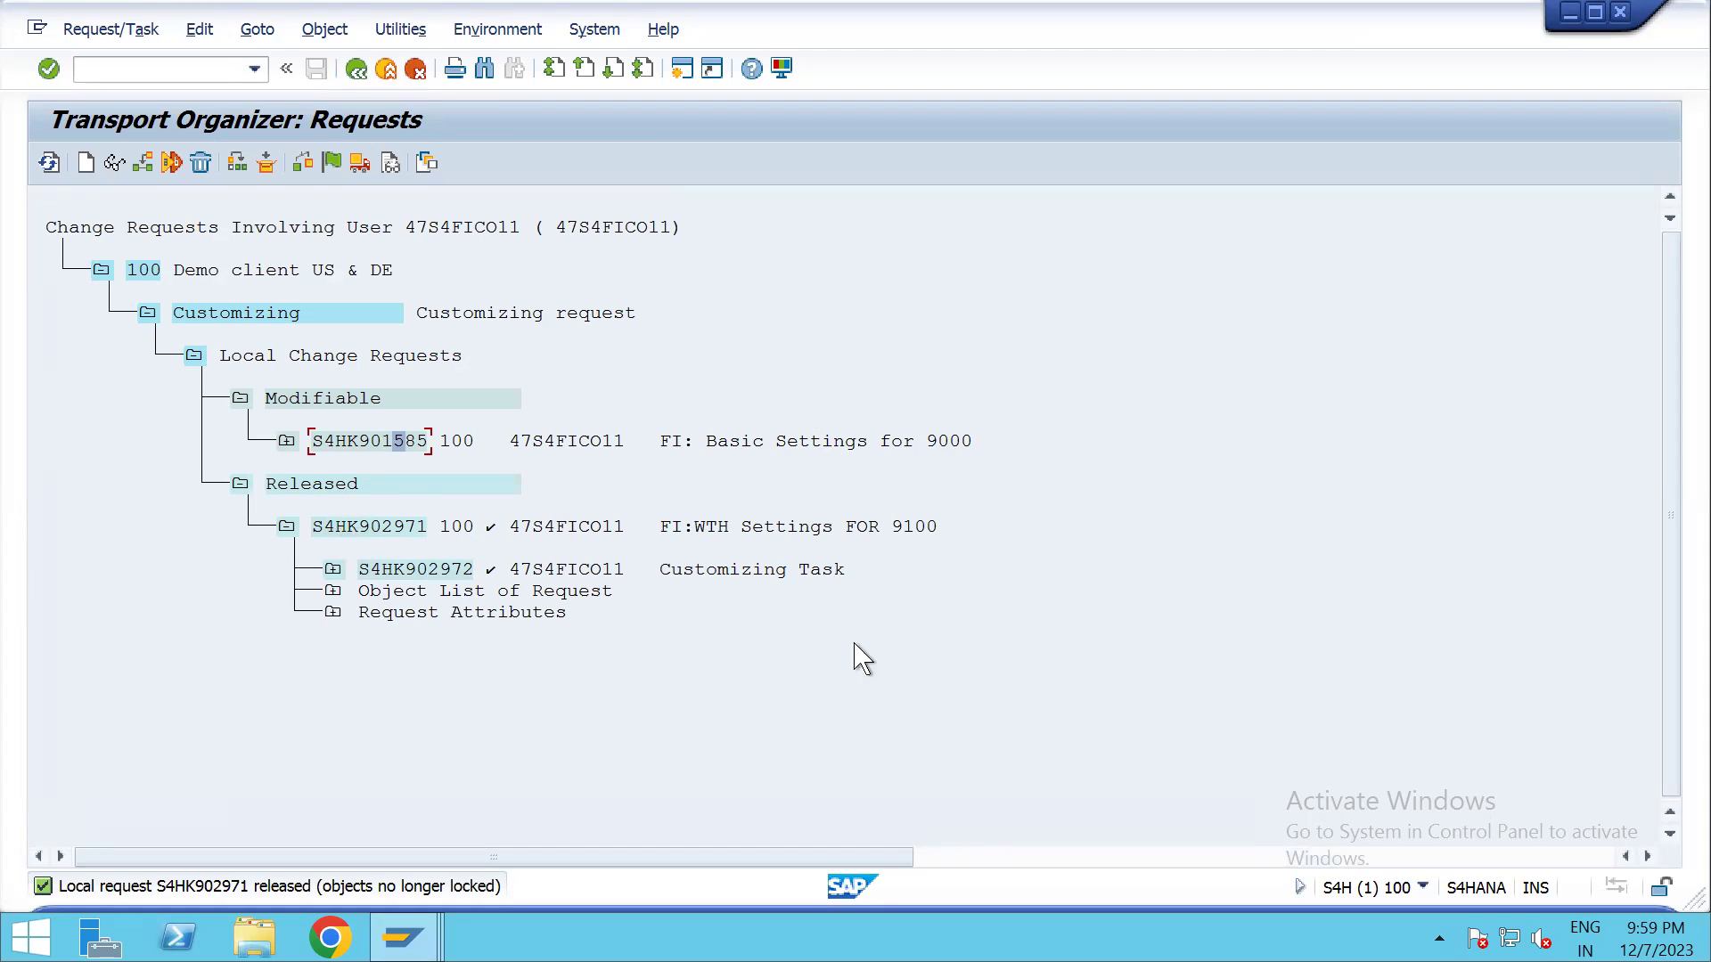
Copy the request number S4HK902971 from the request tree
left_click(330, 535)
left_click_drag(309, 524, 418, 521)
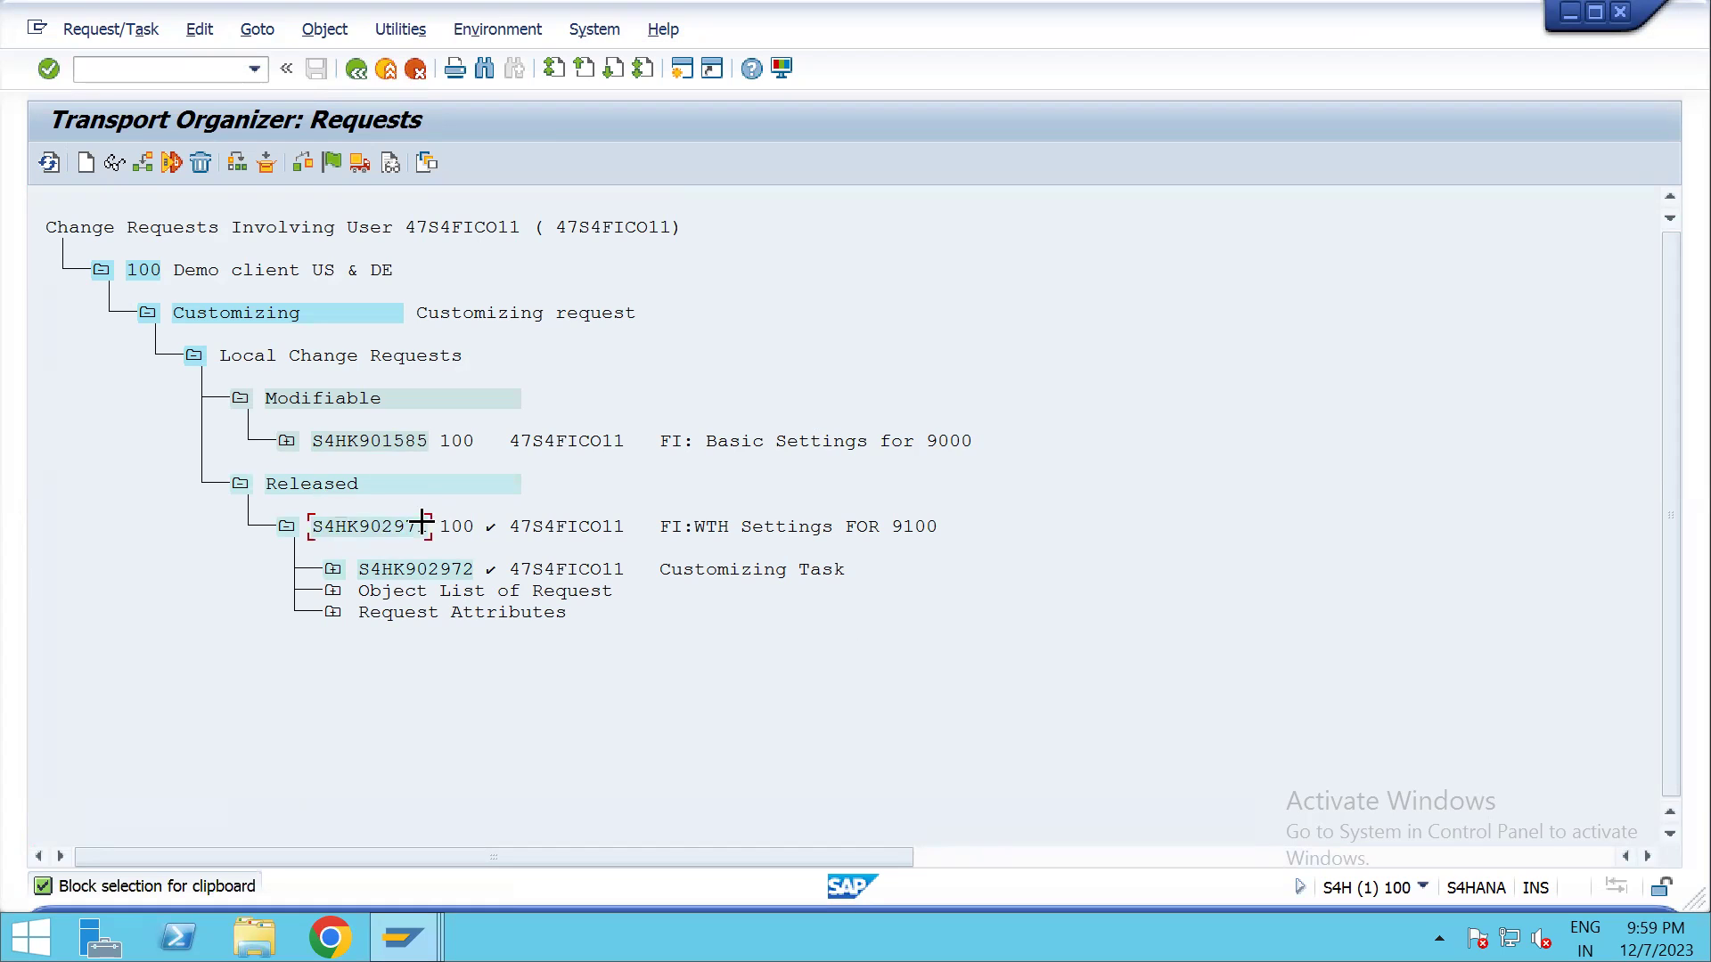
key("ctrl+c")
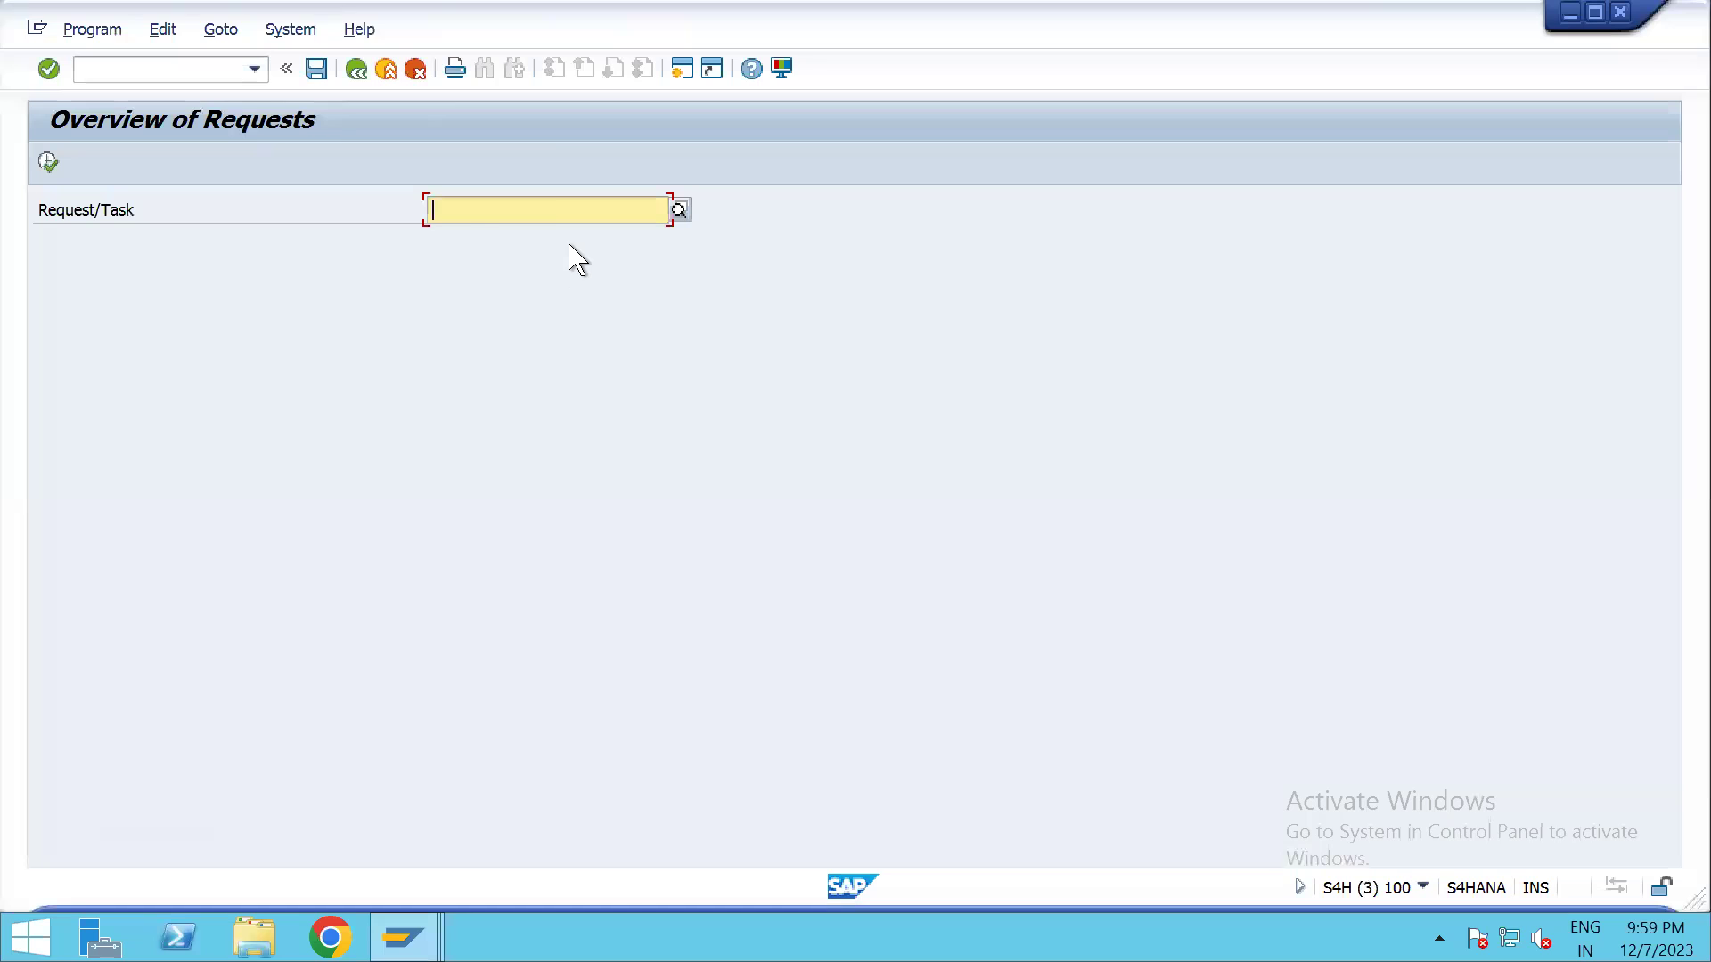
List request S4HK902971 in RDDIT076 and open task S4HK902972's request details
key("ctrl+v")
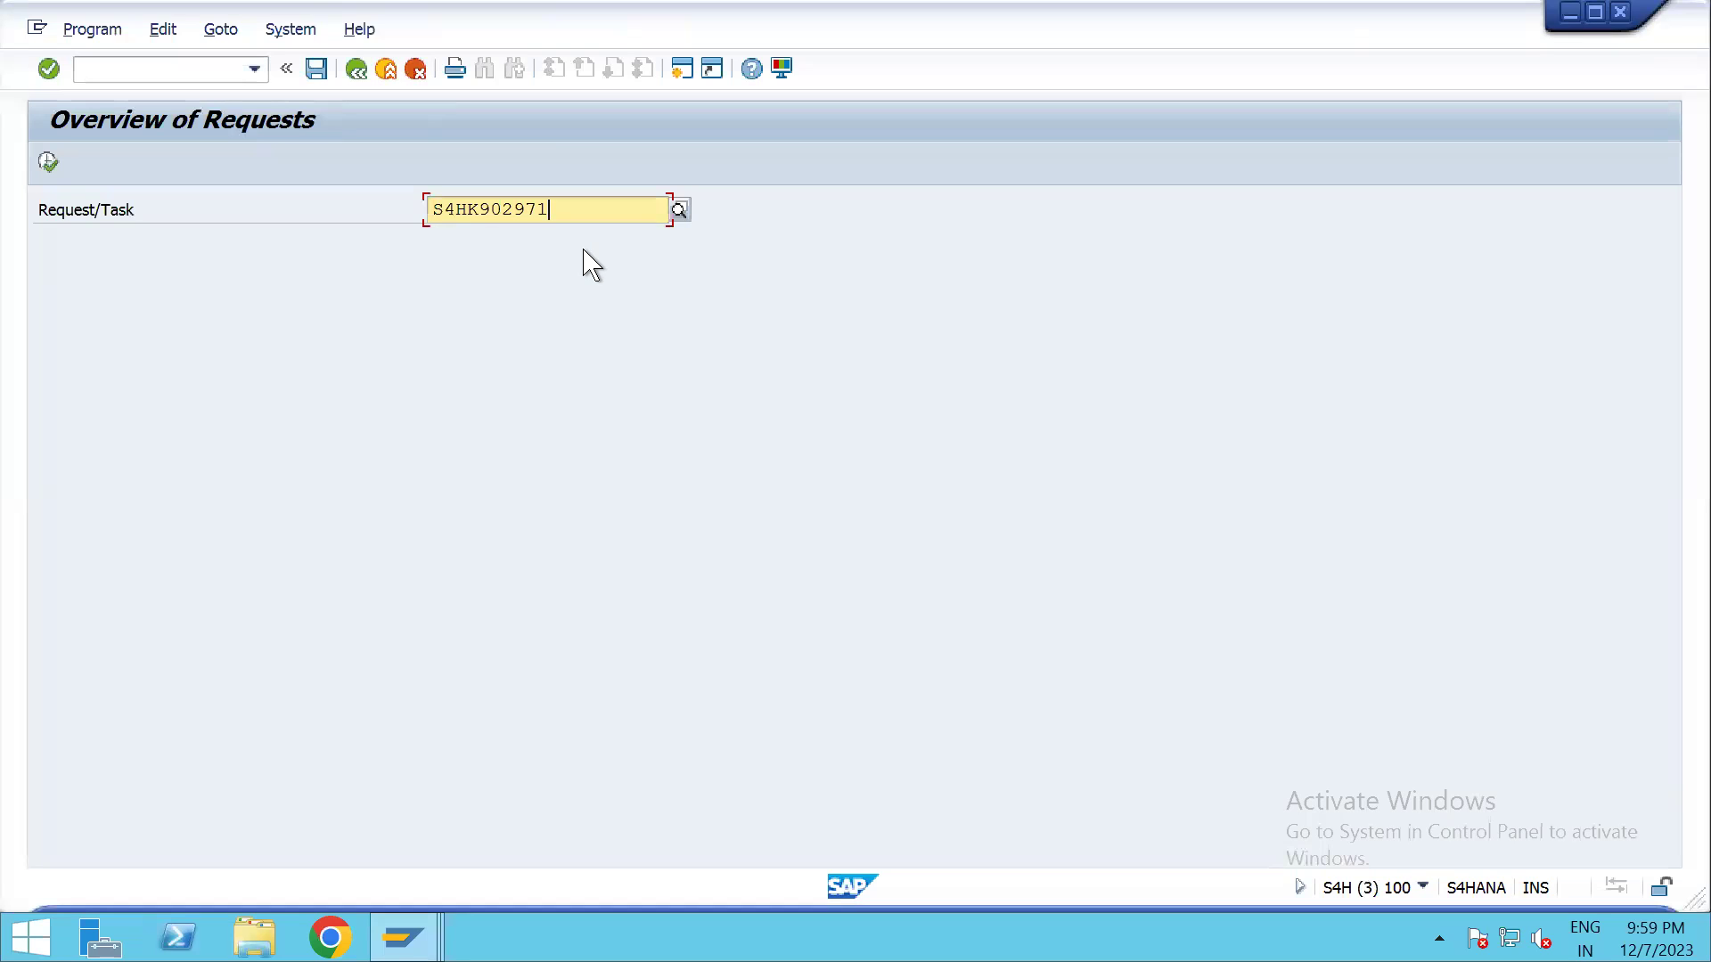
left_click(48, 162)
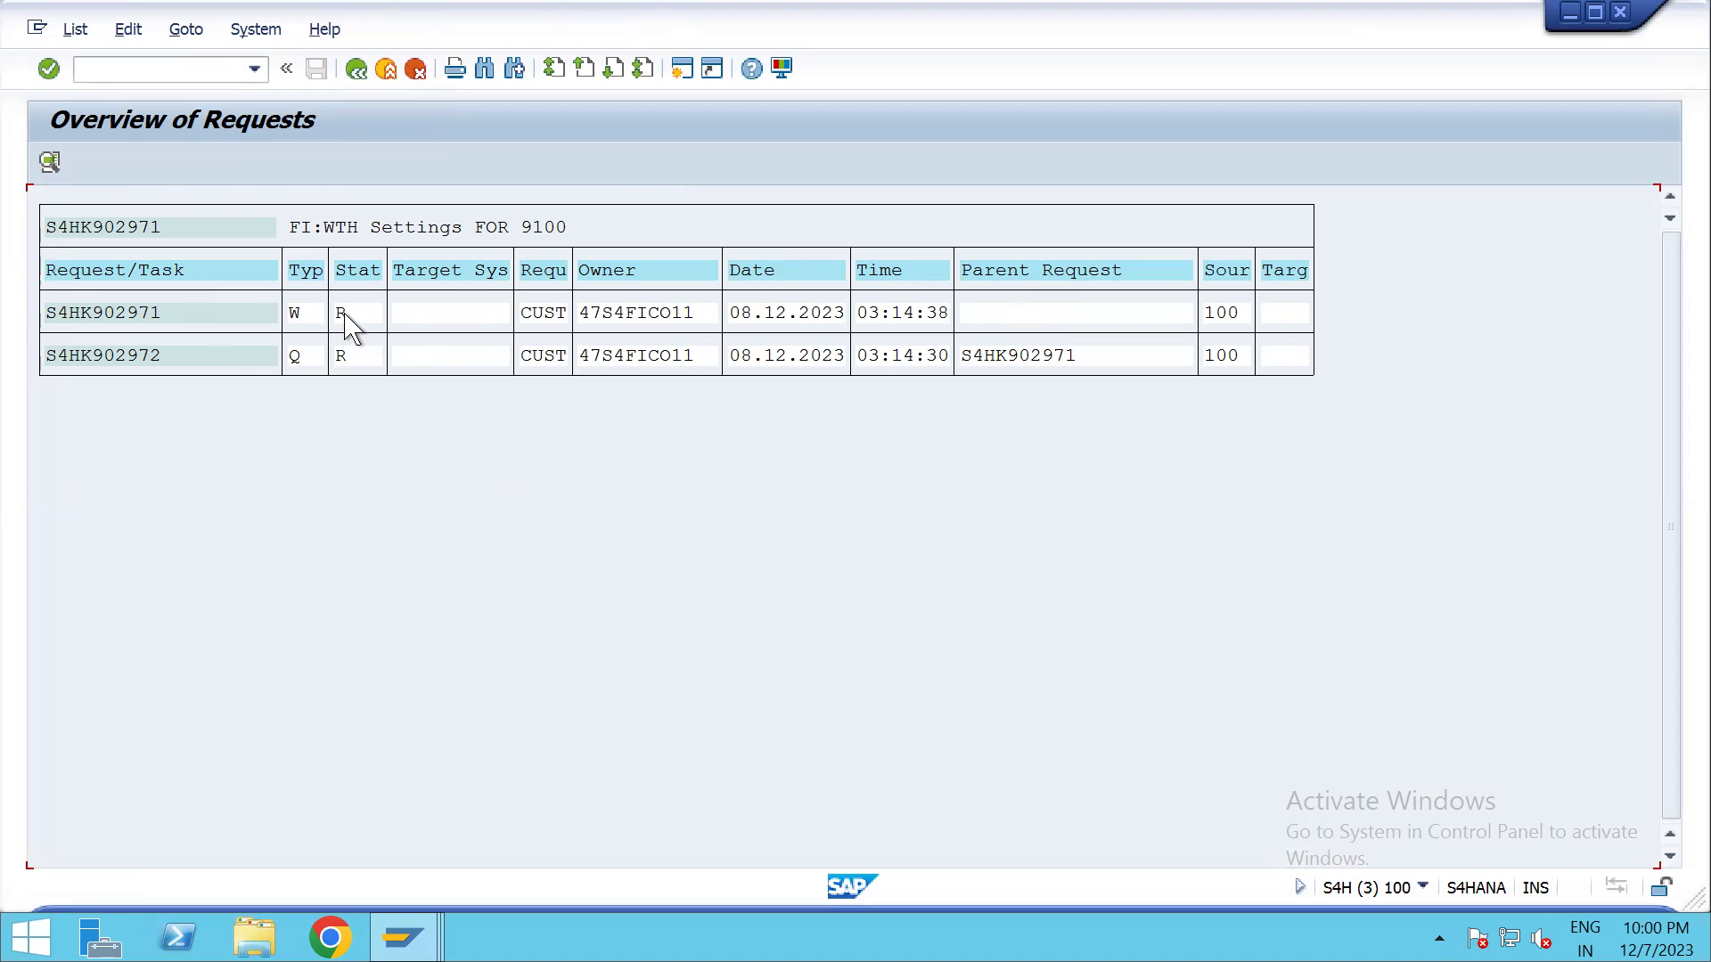
left_click(342, 355)
left_click(355, 357)
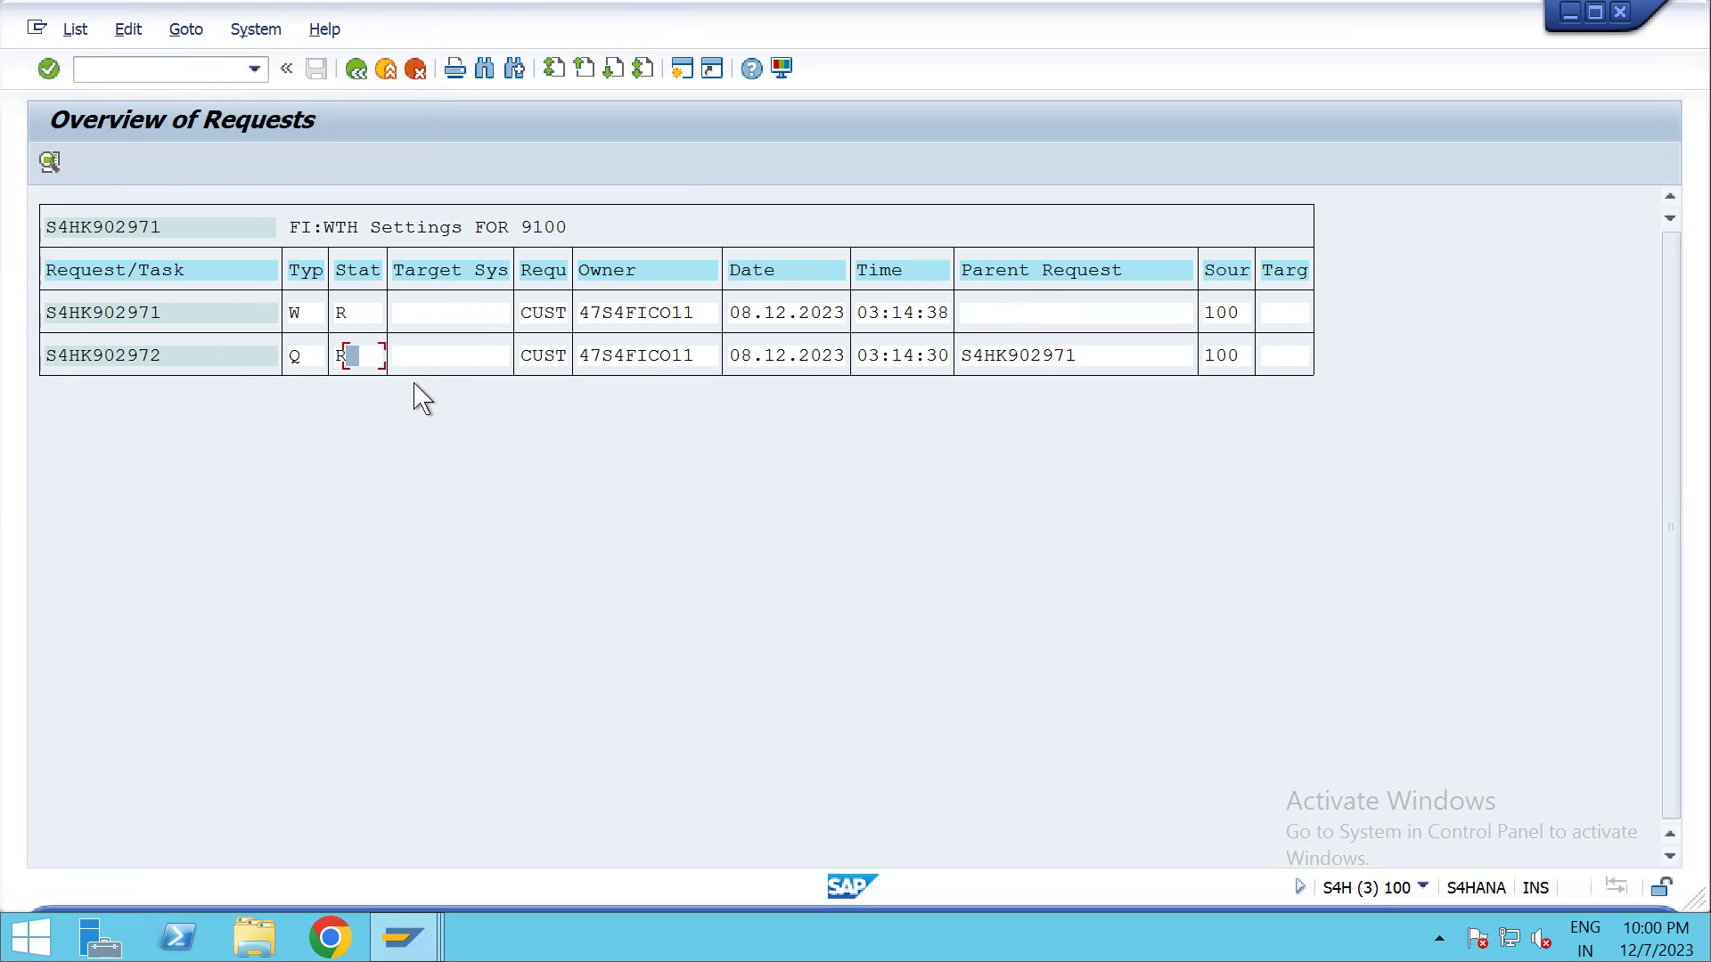
left_click(170, 356)
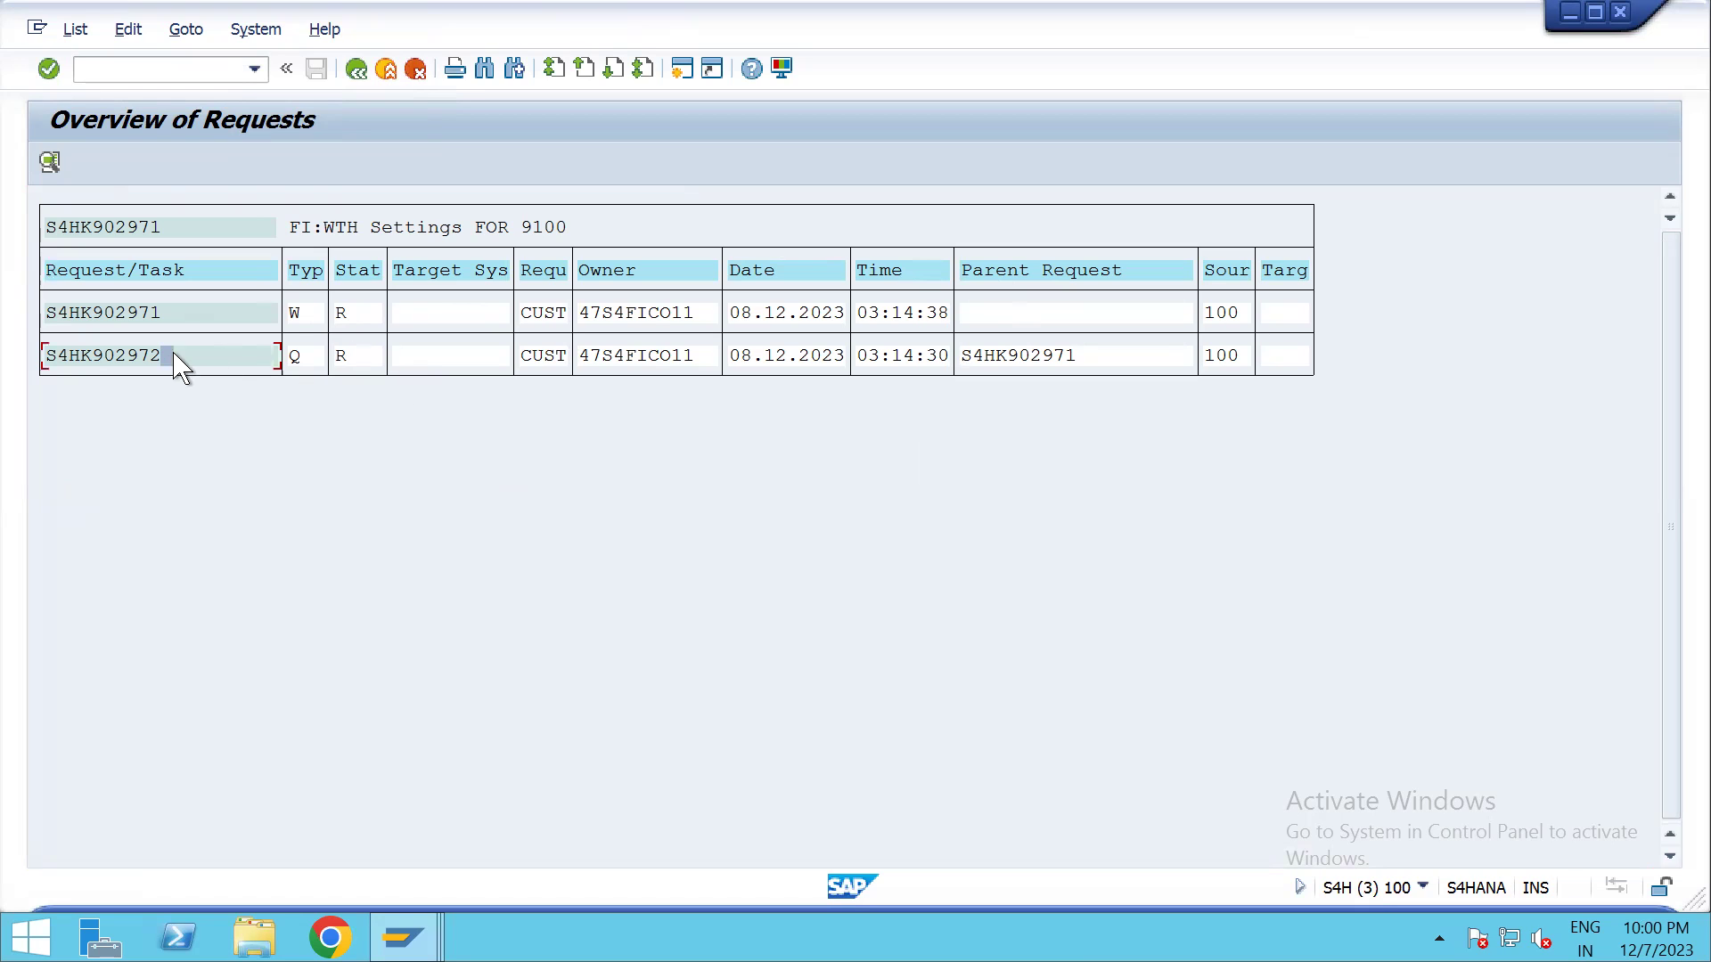
left_click(341, 358)
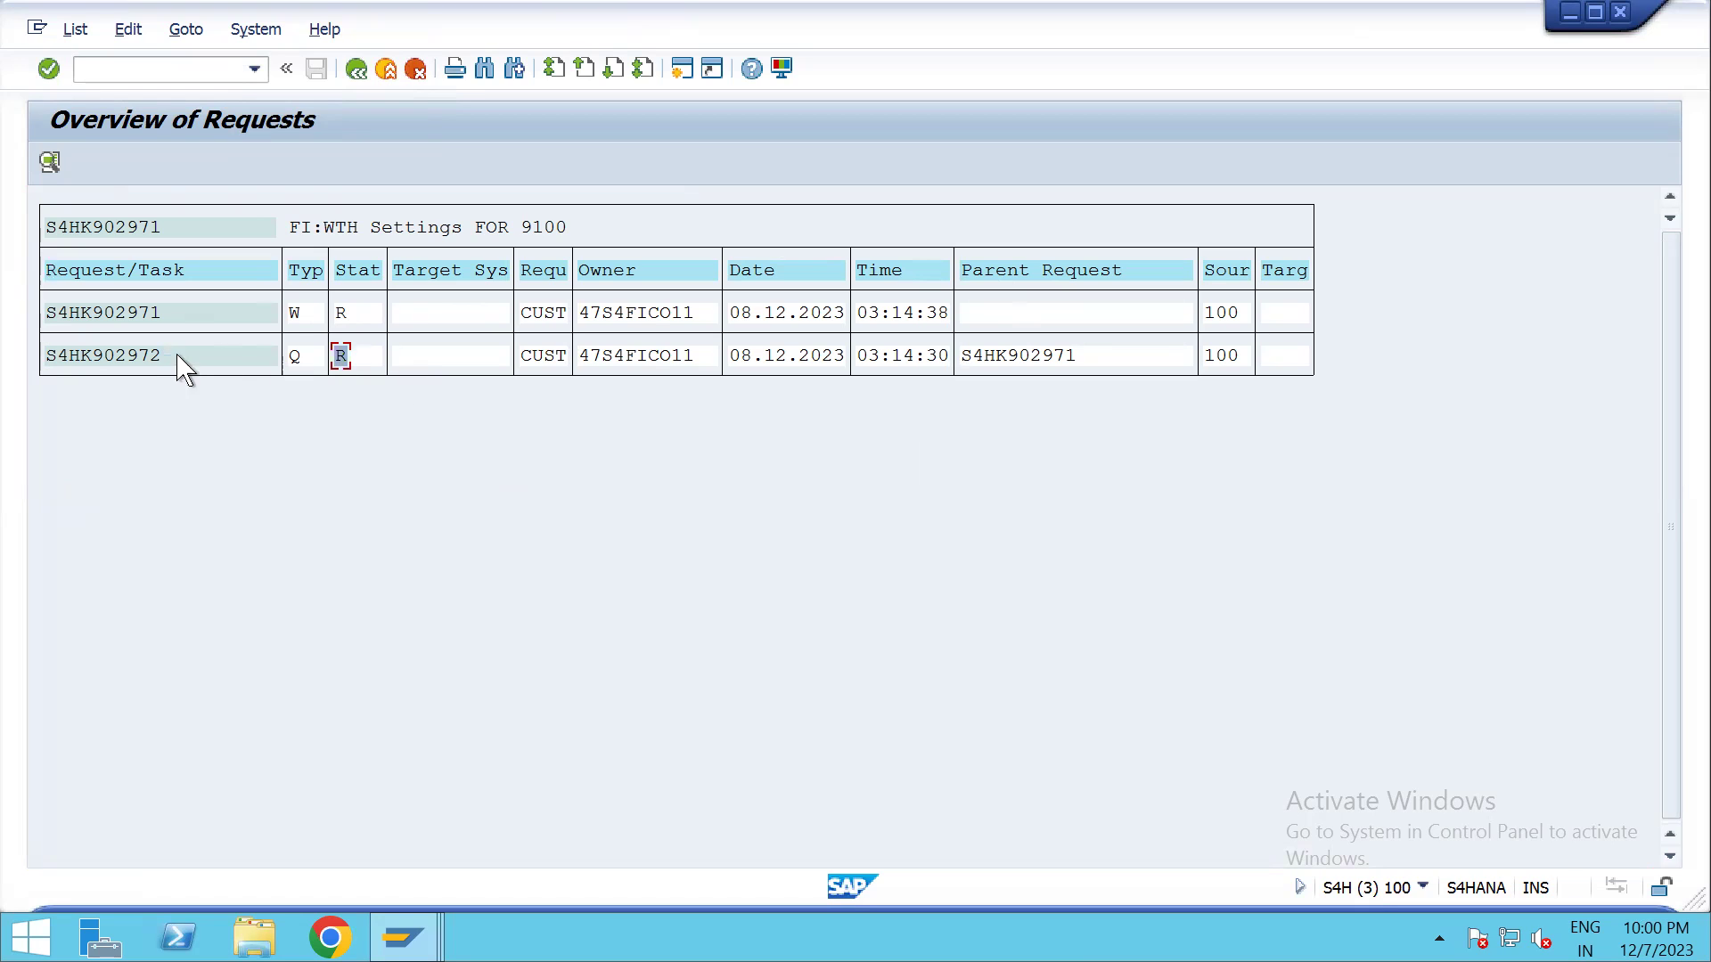
double_click(342, 357)
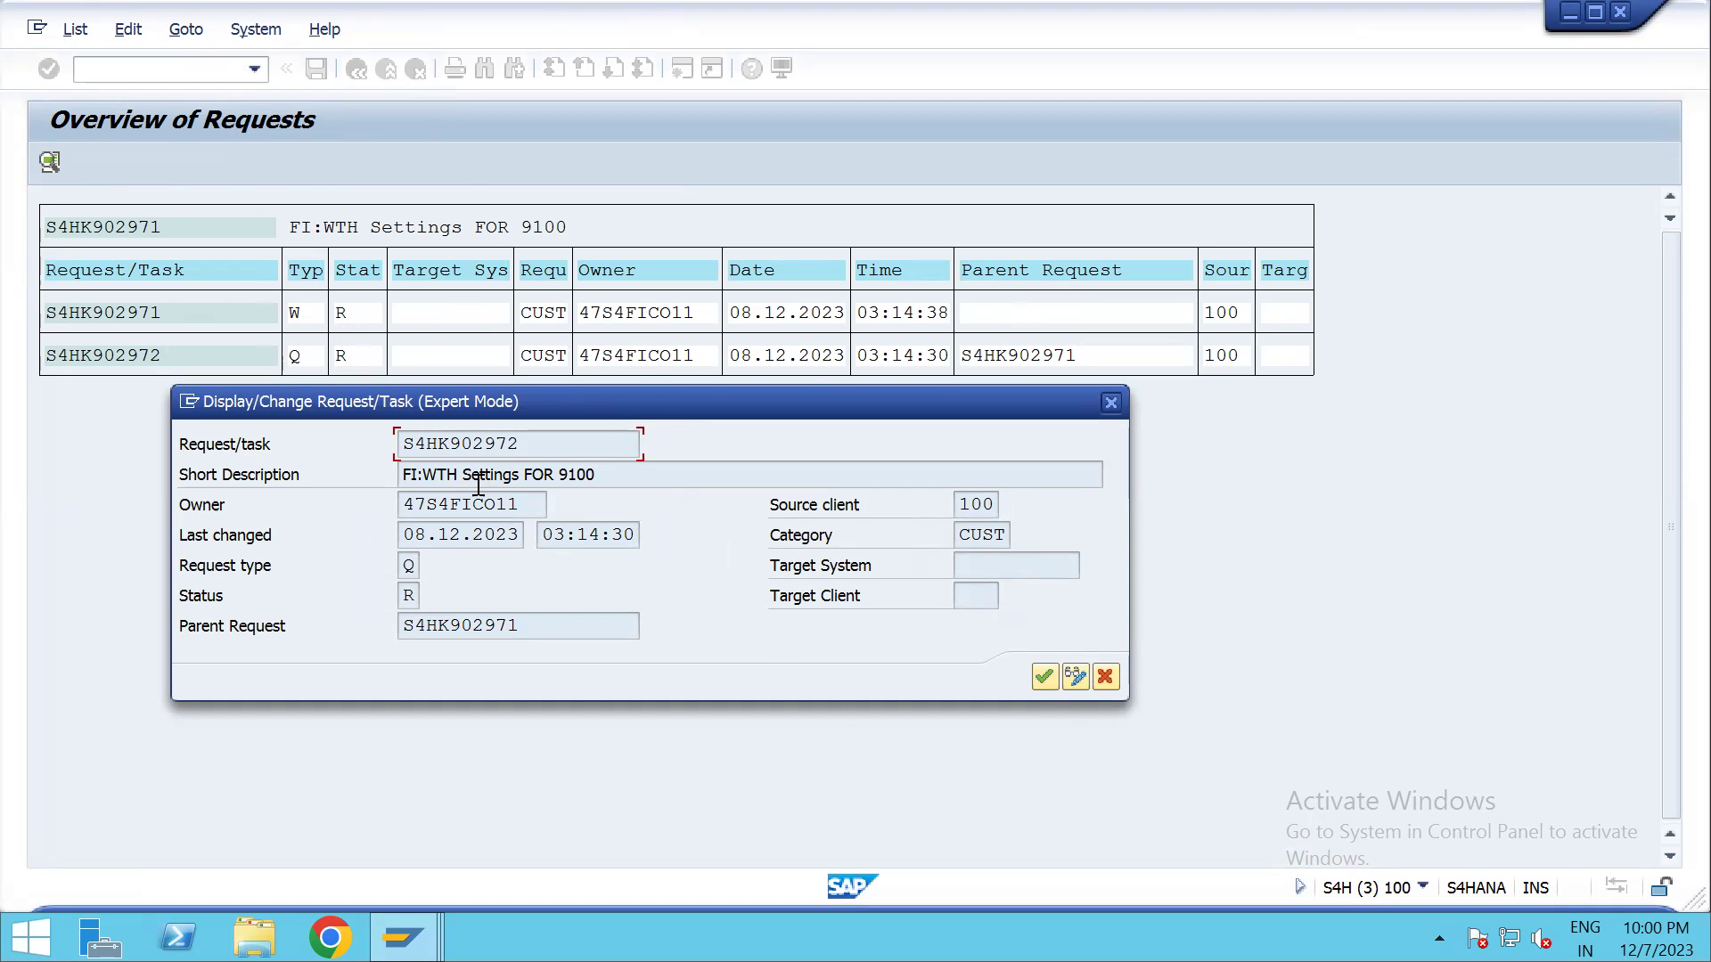
Change task S4HK902972's status from R to D (Modifiable) and save it
left_click(1075, 677)
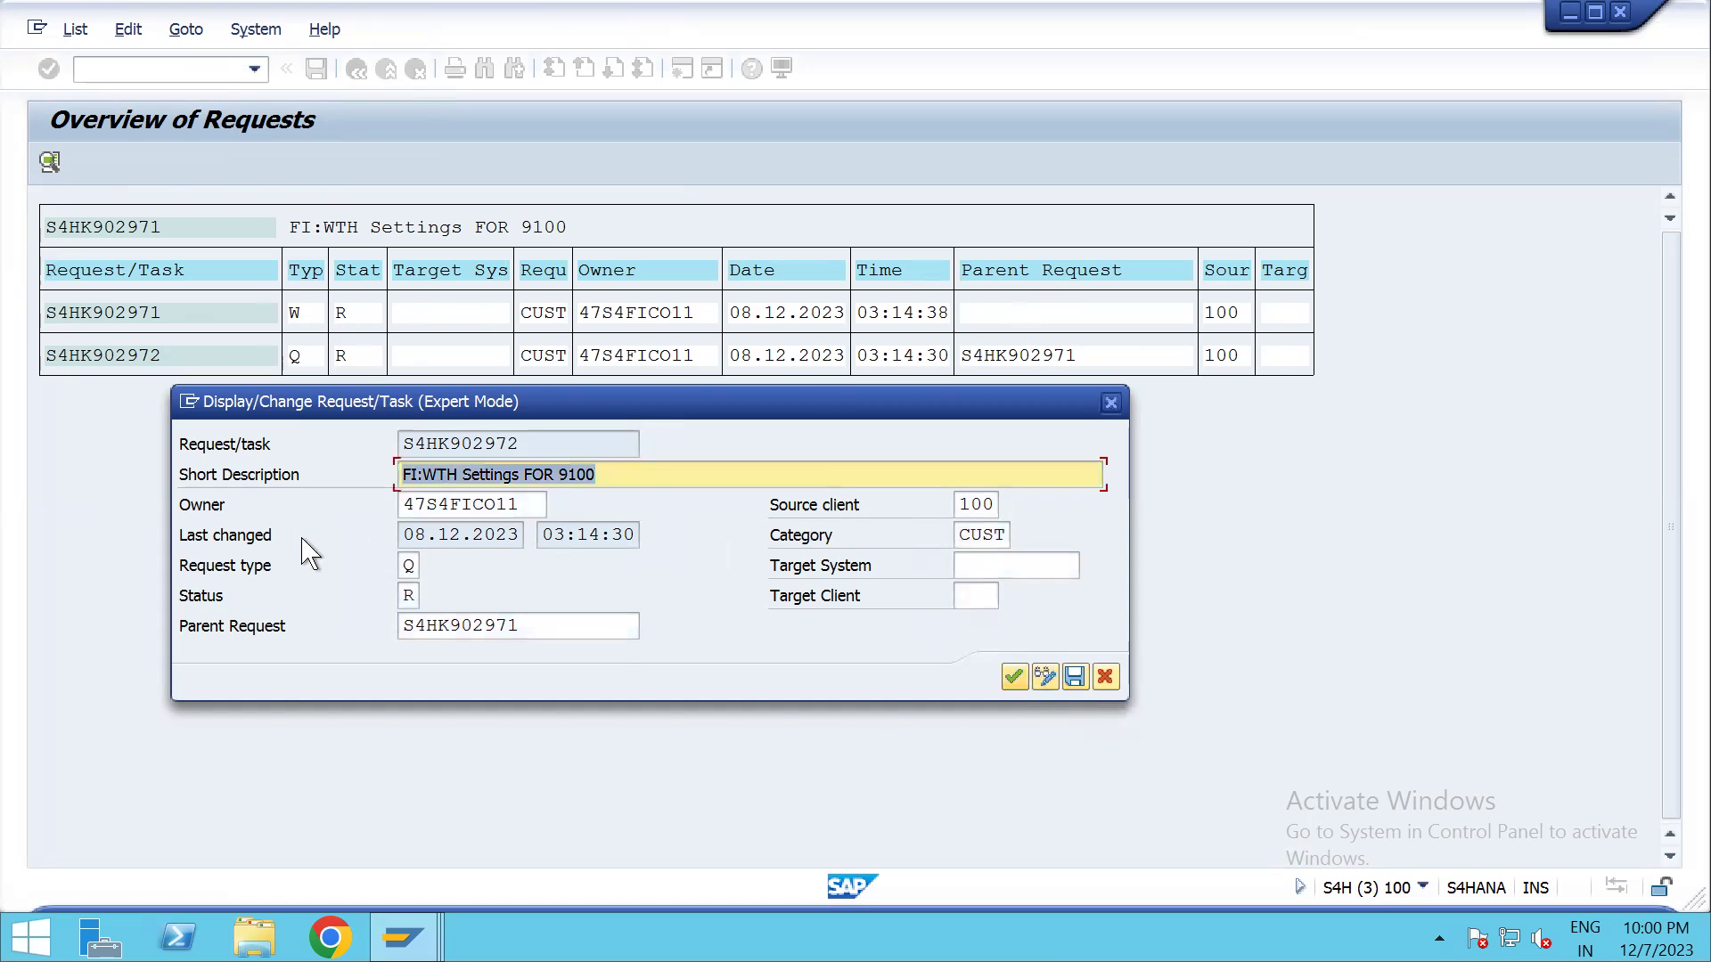
left_click(409, 595)
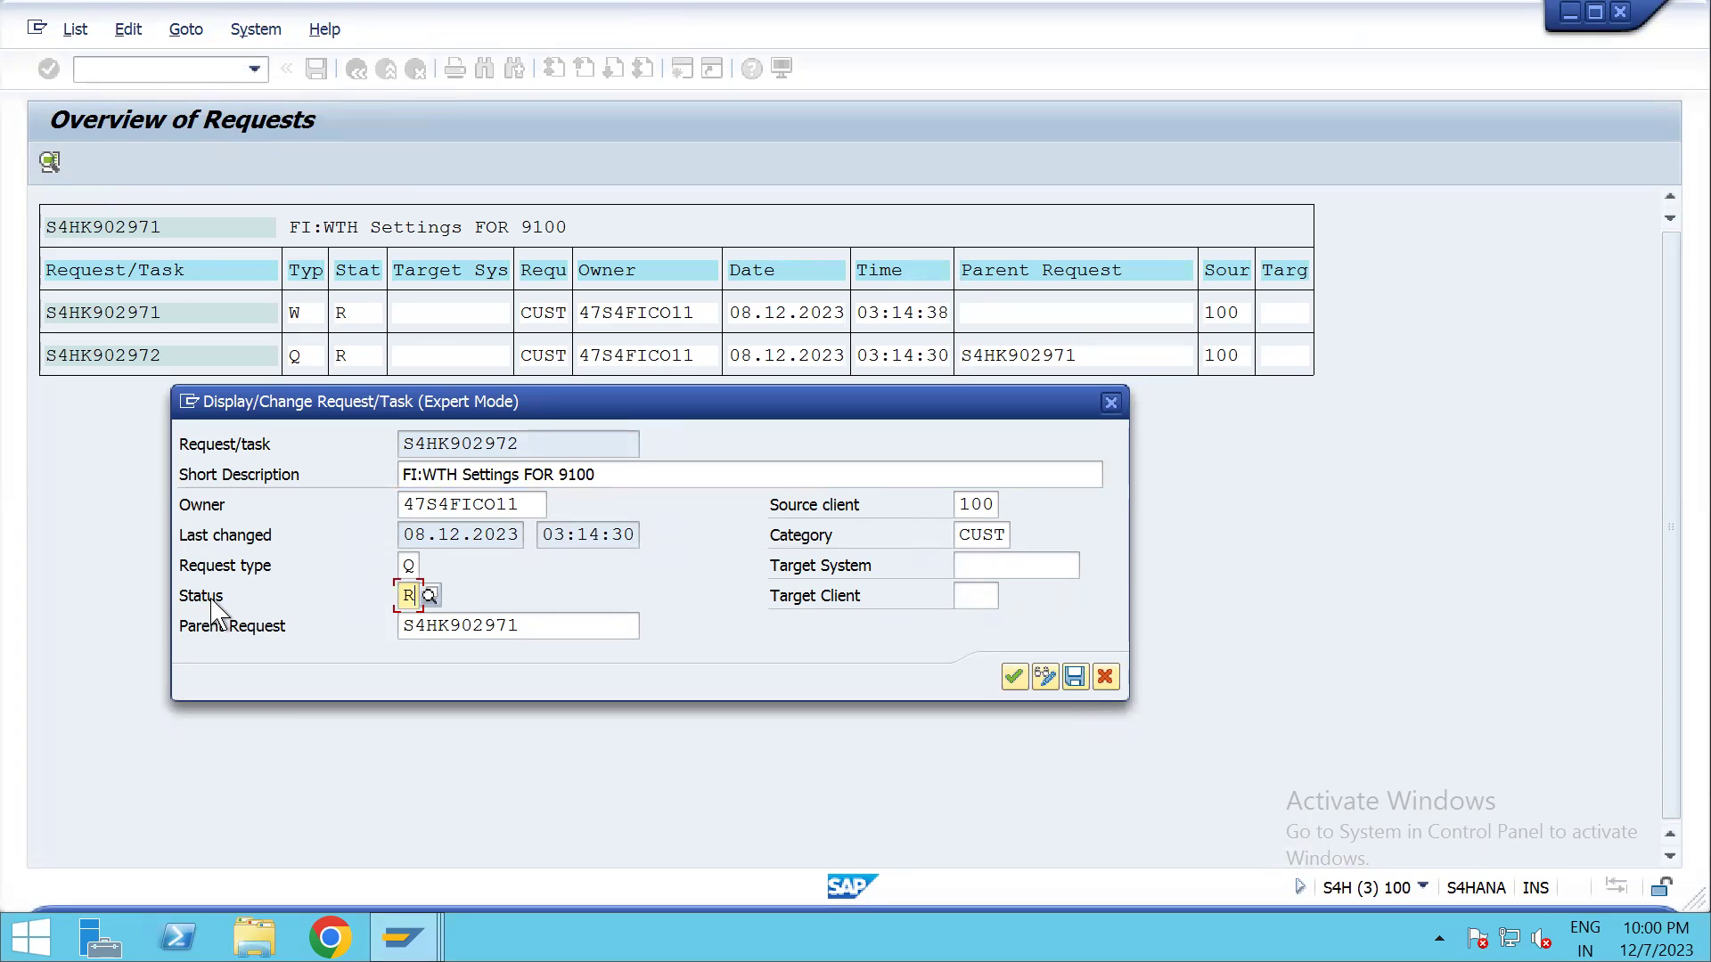
left_click(429, 595)
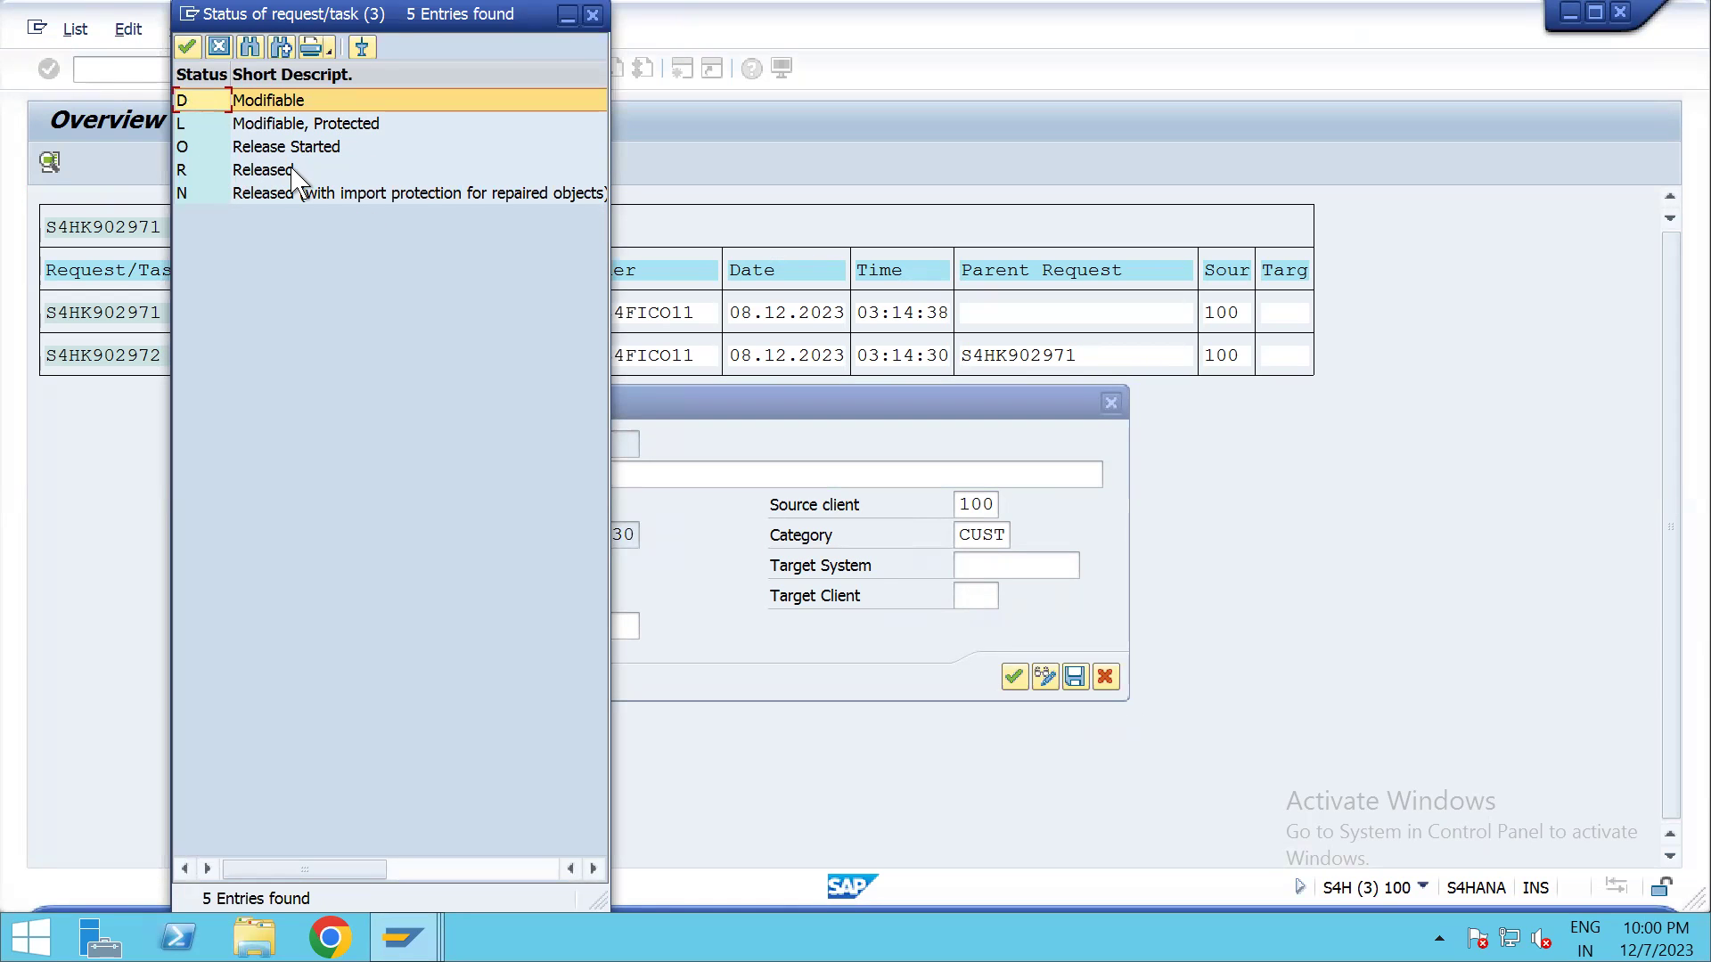
double_click(293, 105)
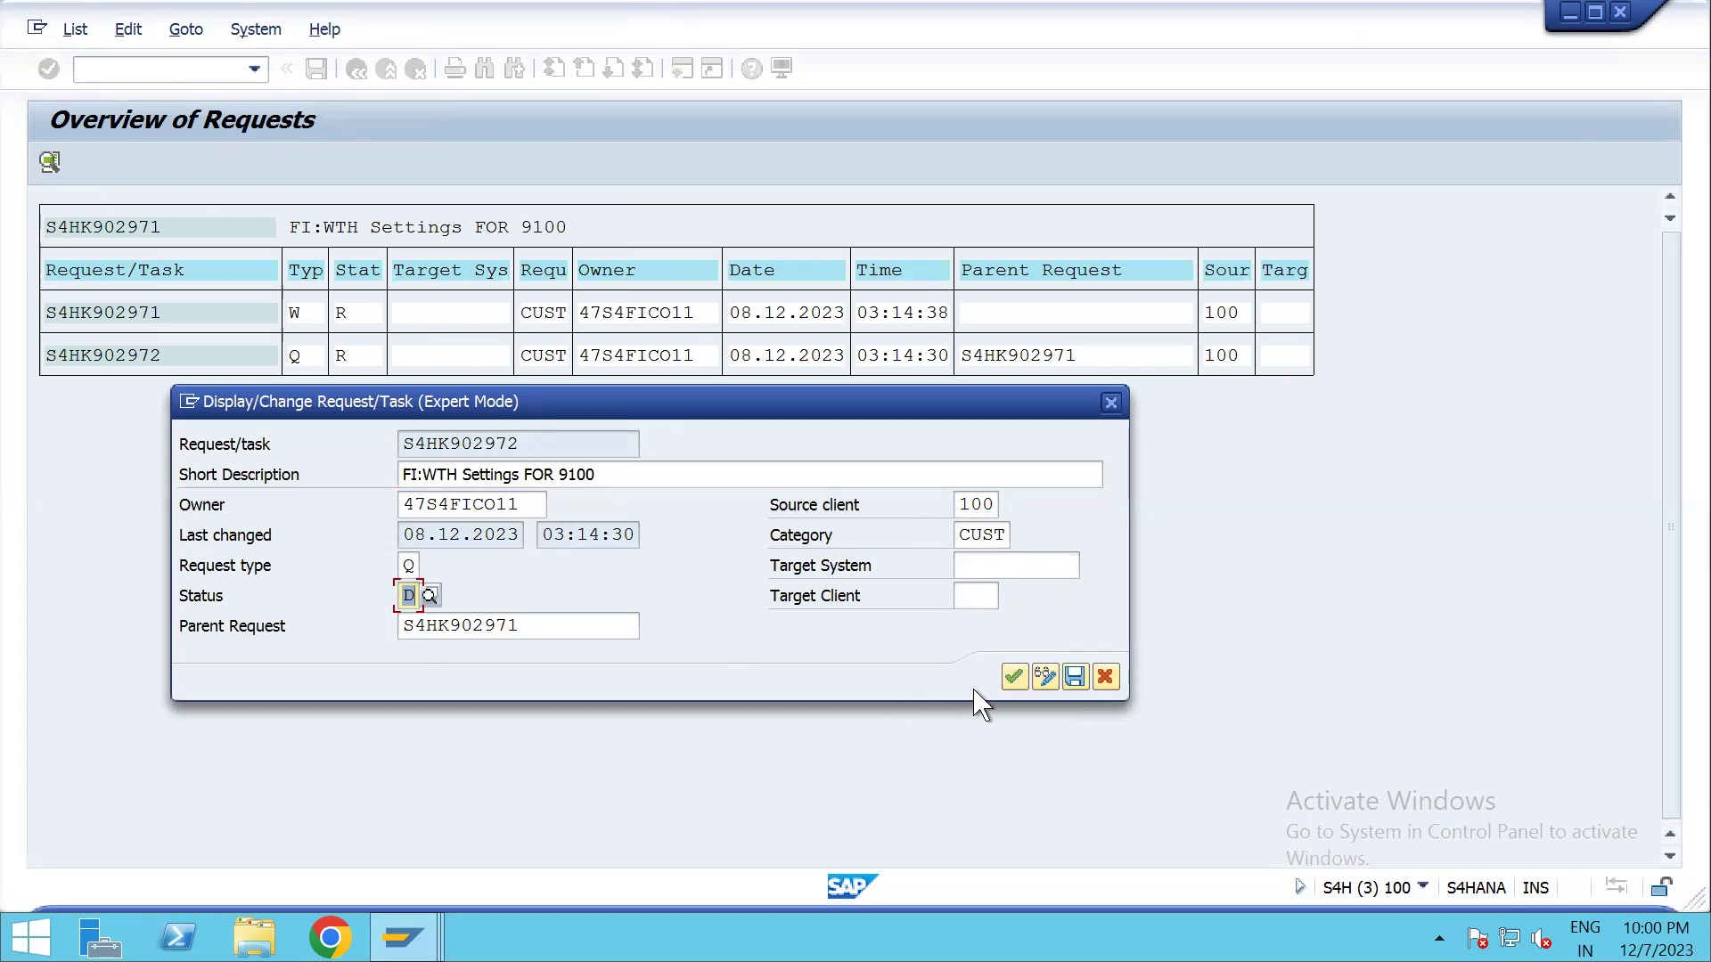
left_click(1015, 678)
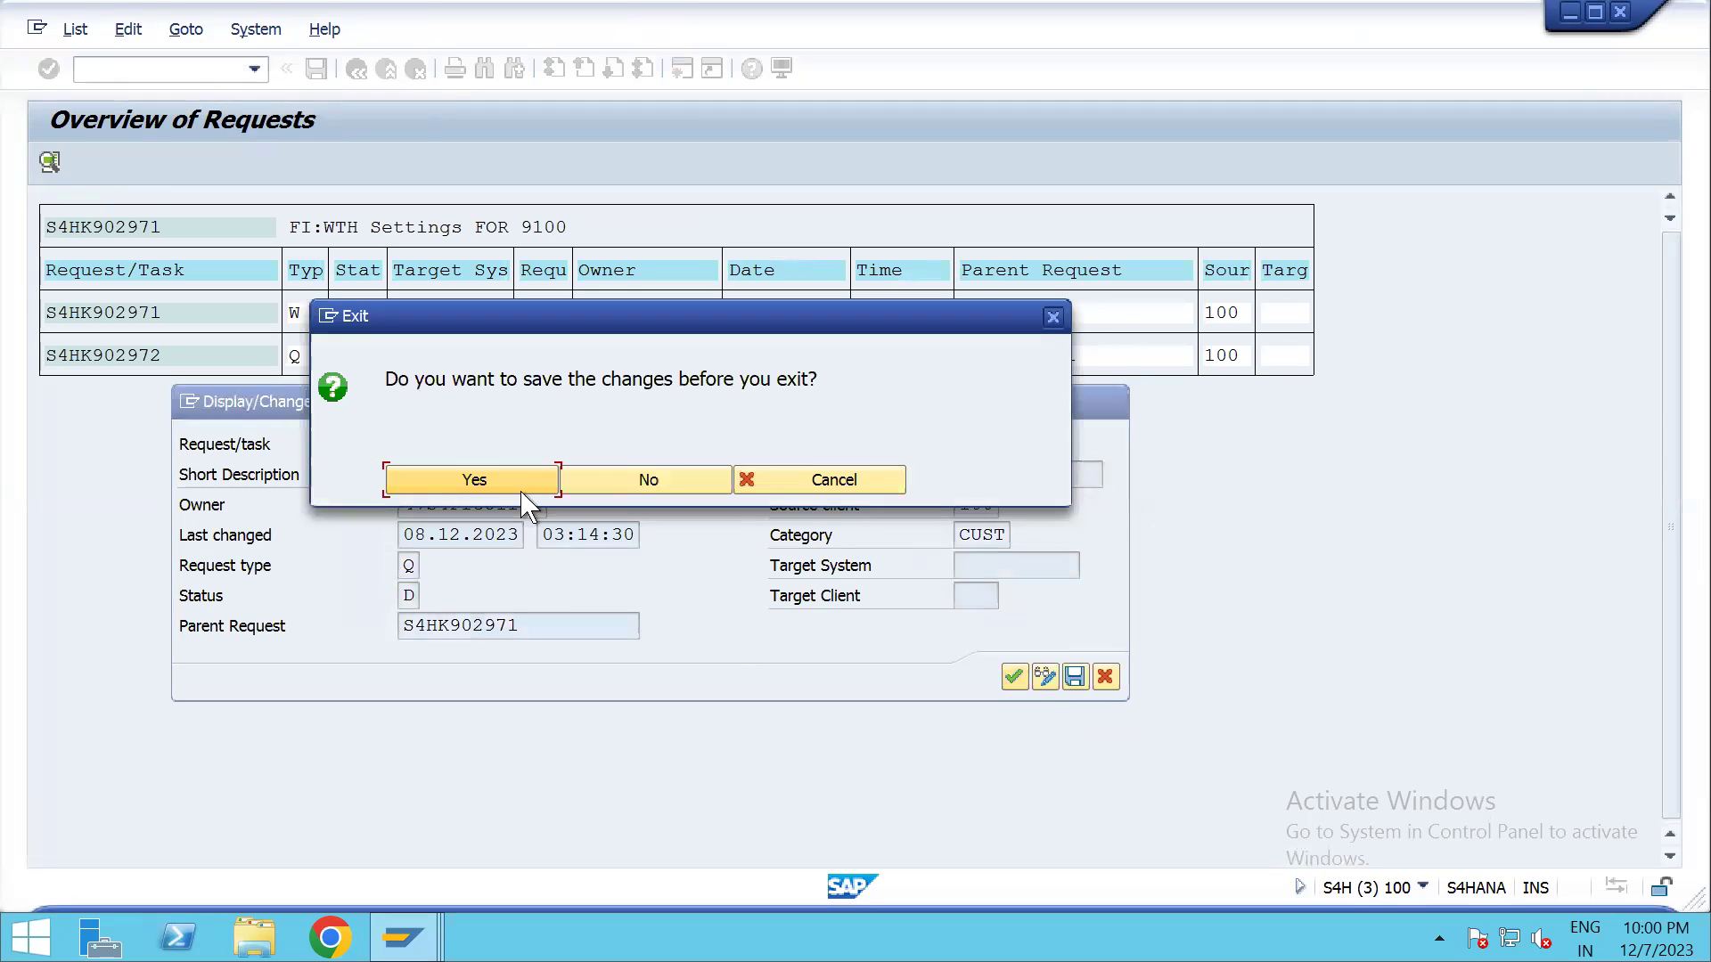
left_click(492, 487)
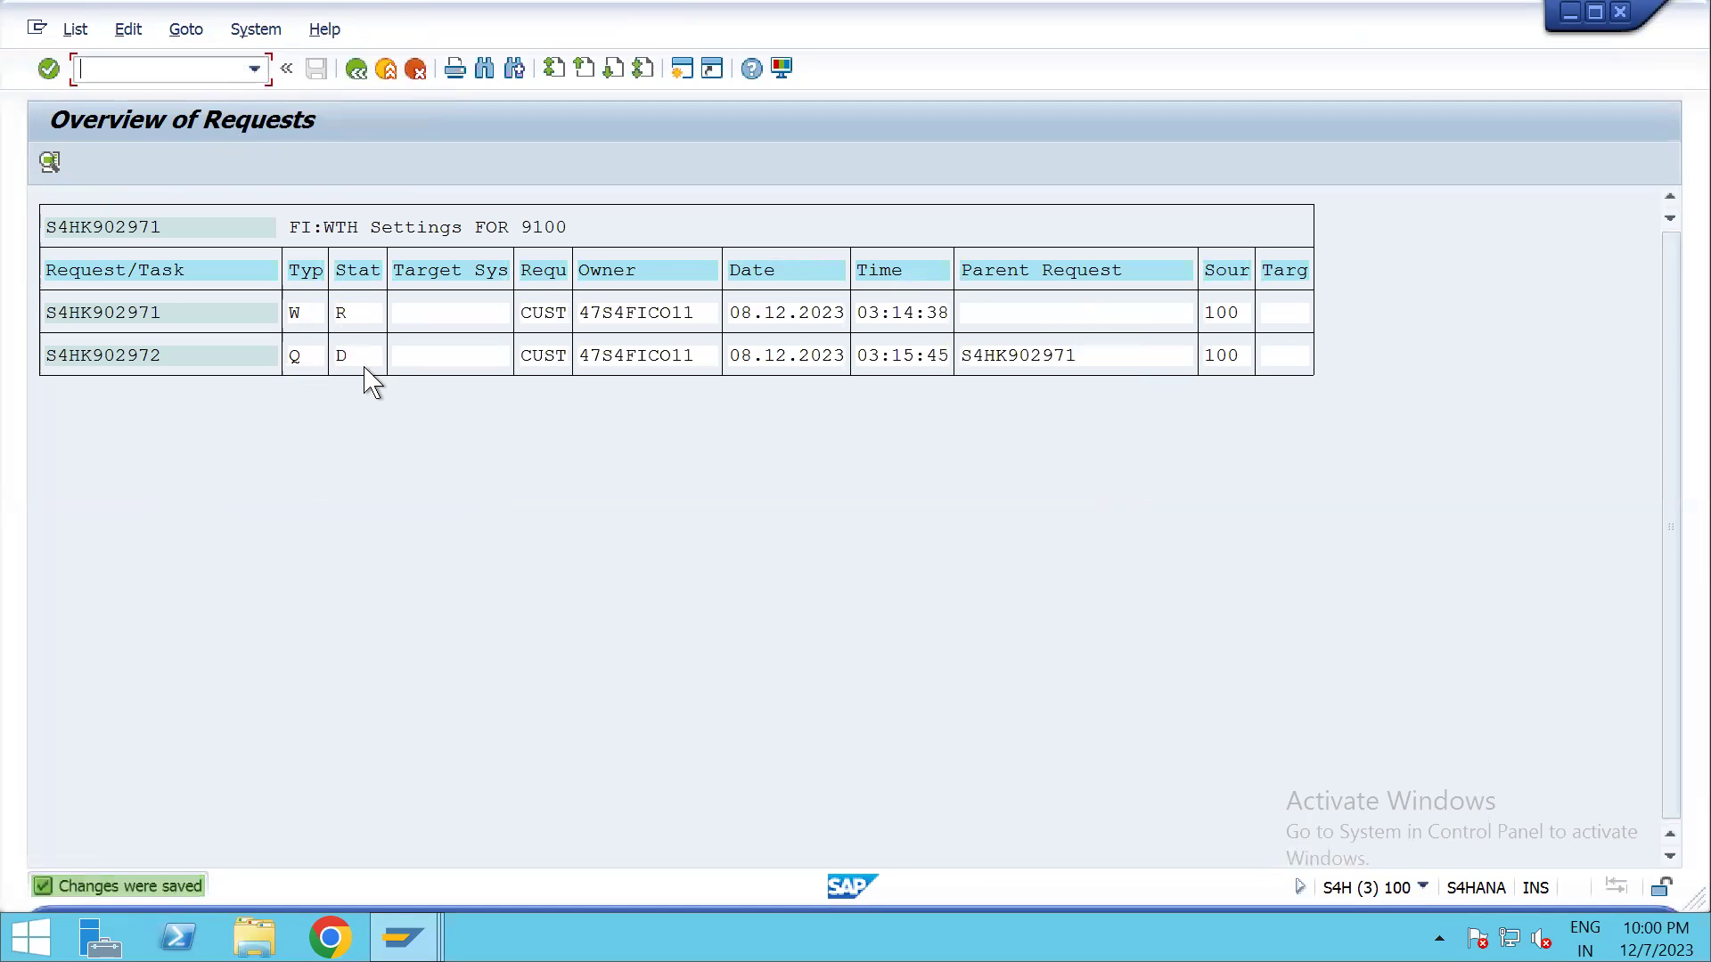
Set request S4HK902971's status to D (Modifiable), save, and go back to the Transport Organizer
double_click(348, 316)
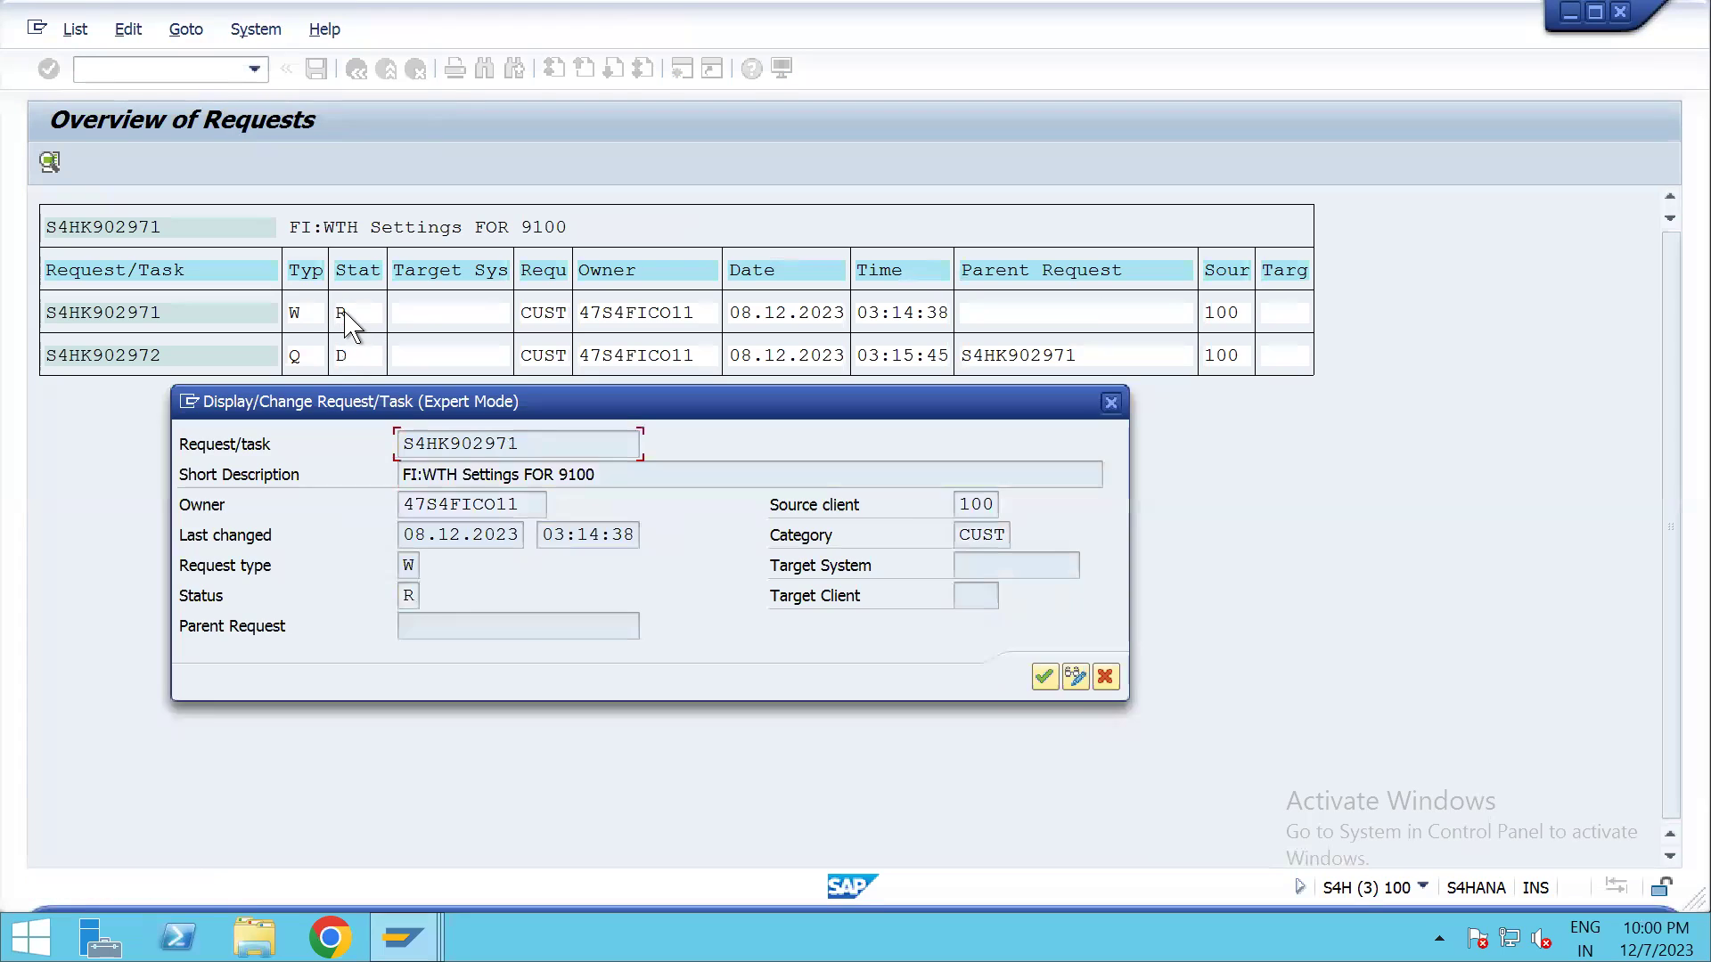
left_click(412, 595)
left_click(430, 596)
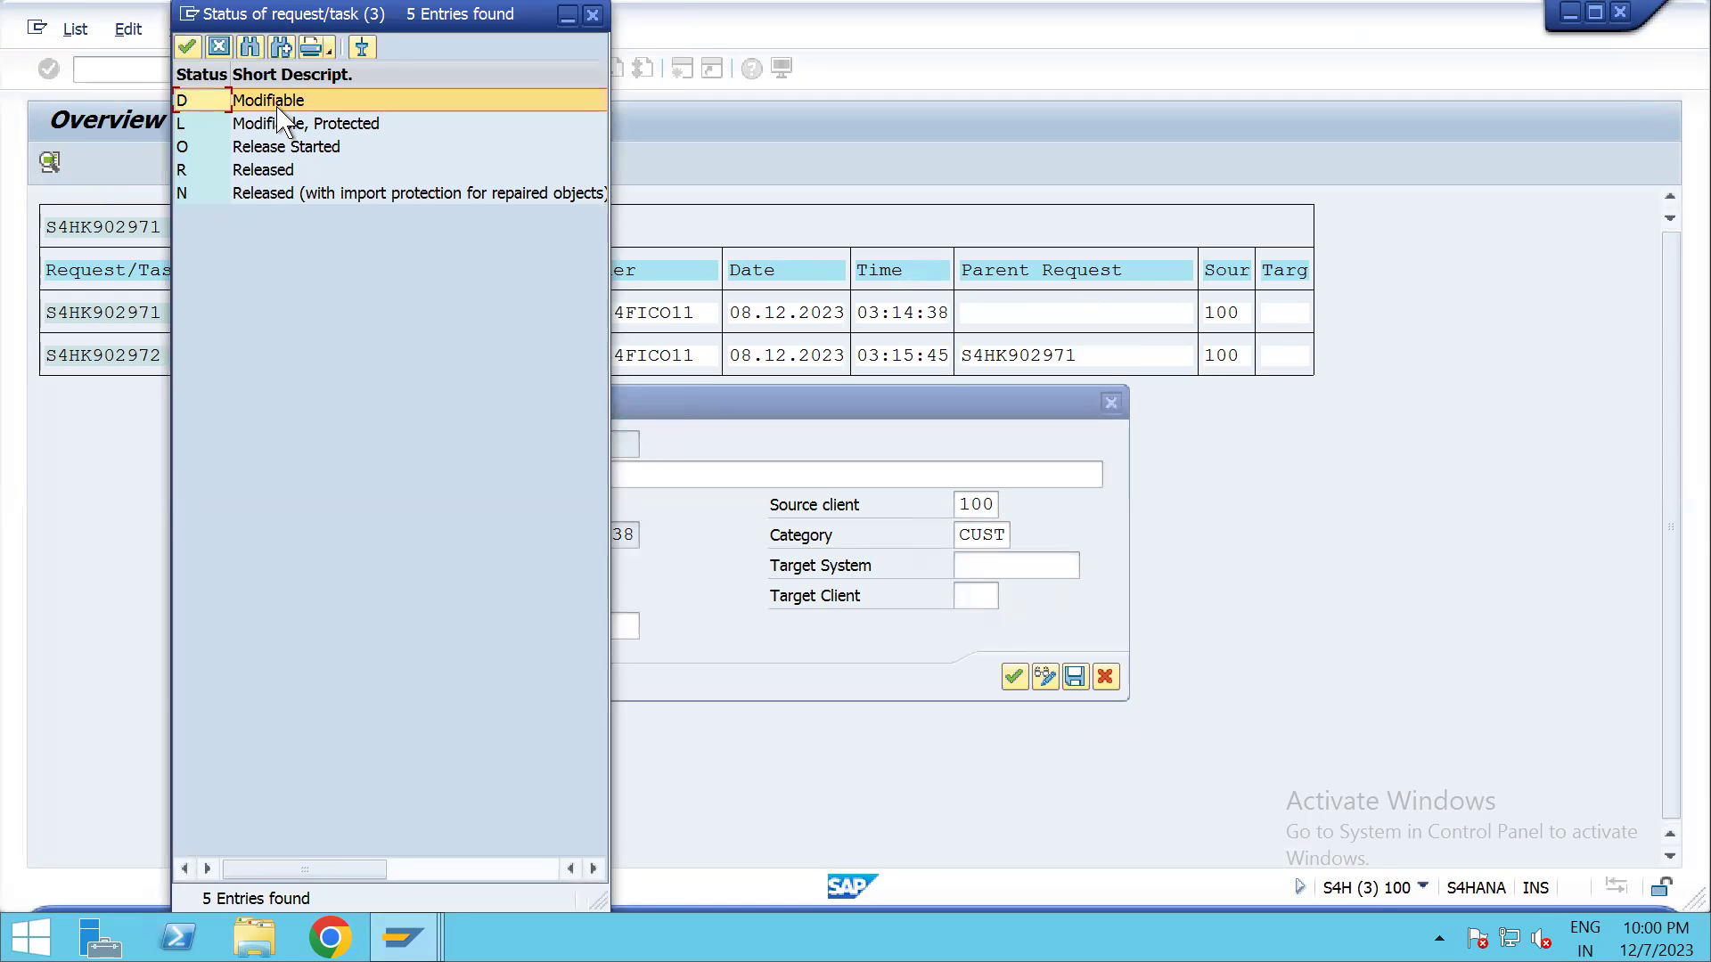
double_click(276, 104)
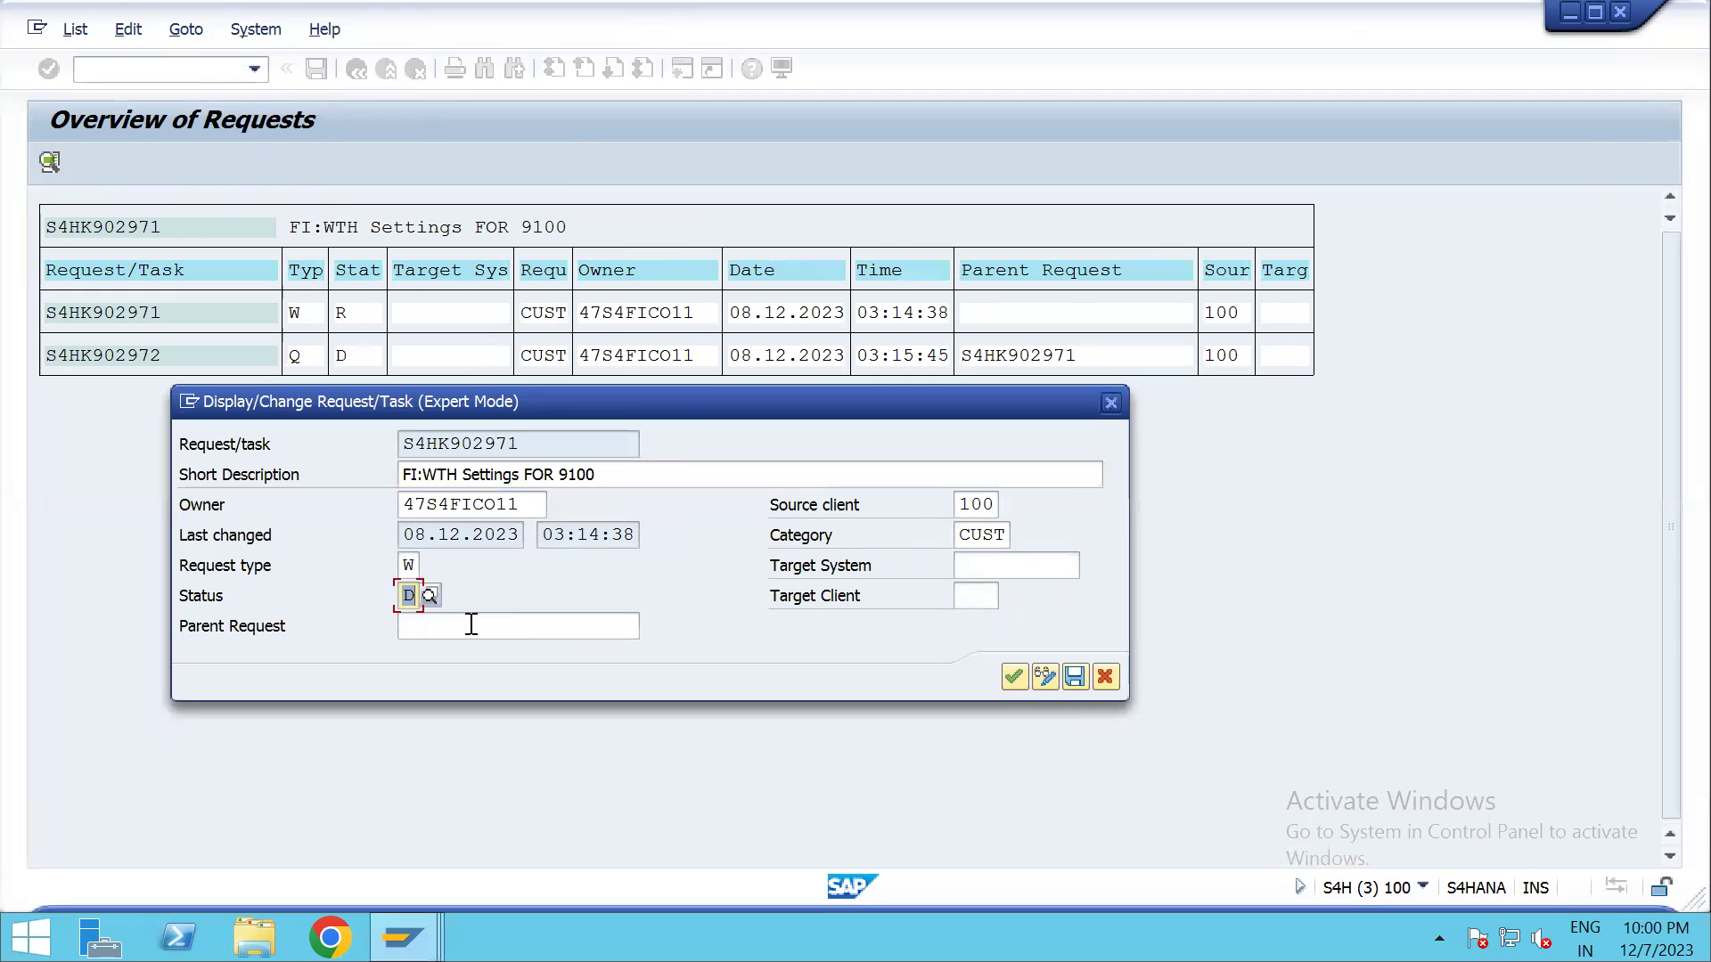
left_click(1015, 677)
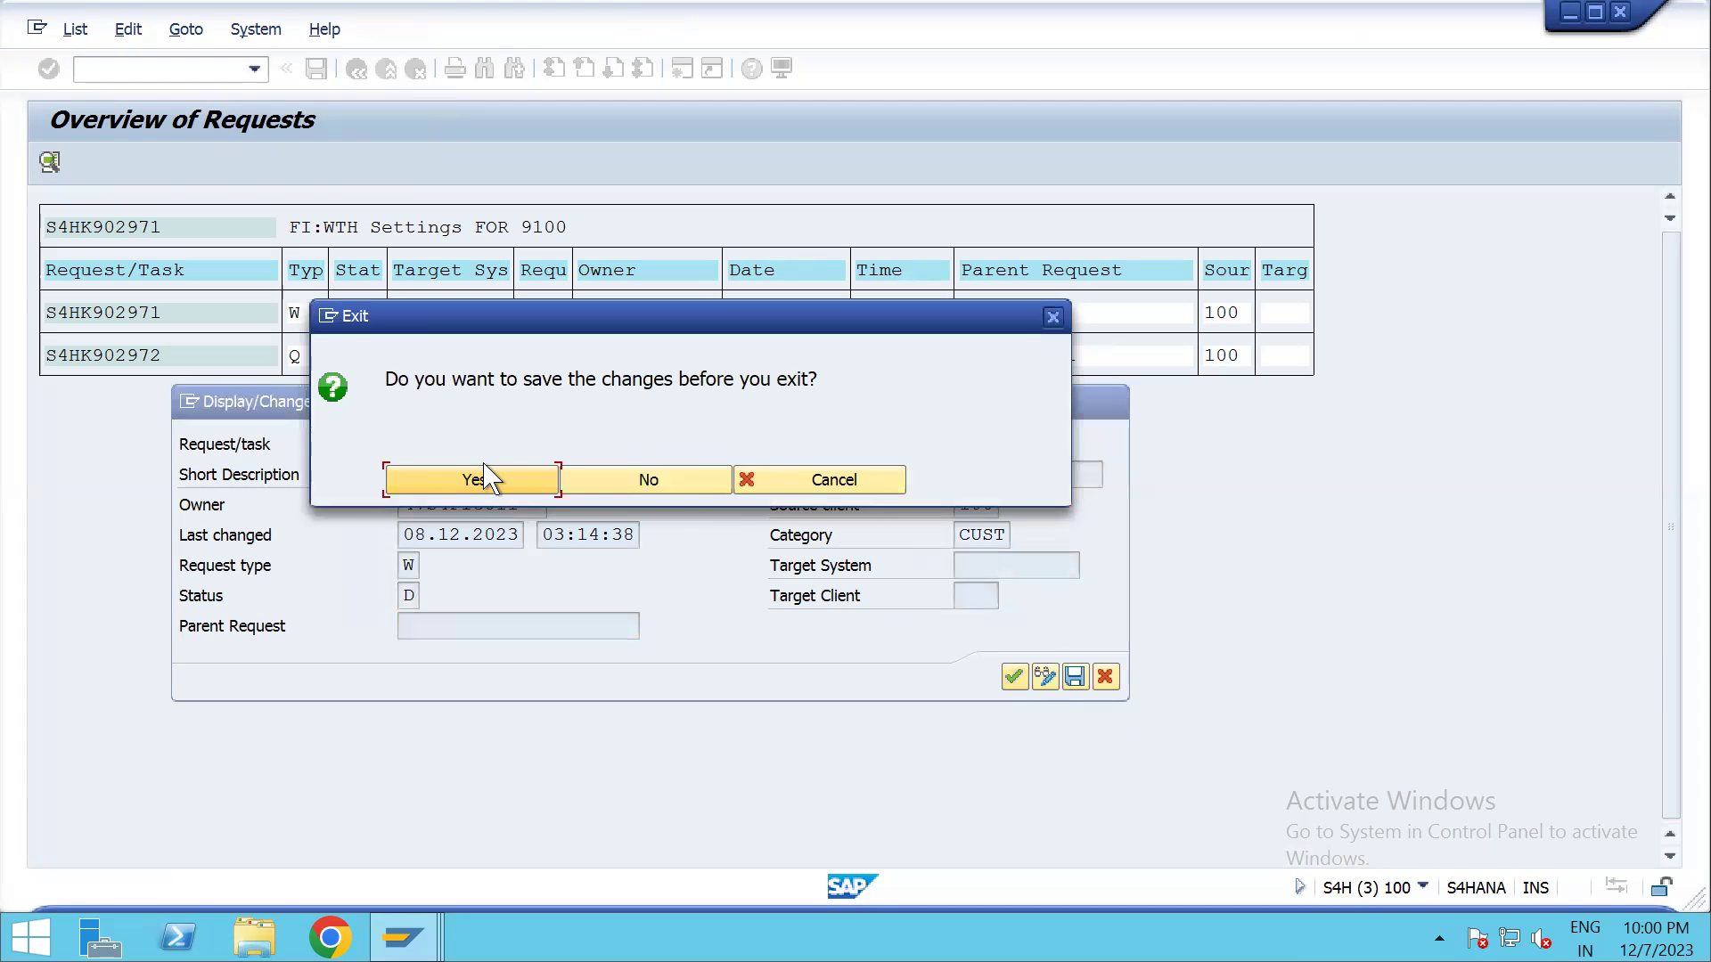
left_click(504, 482)
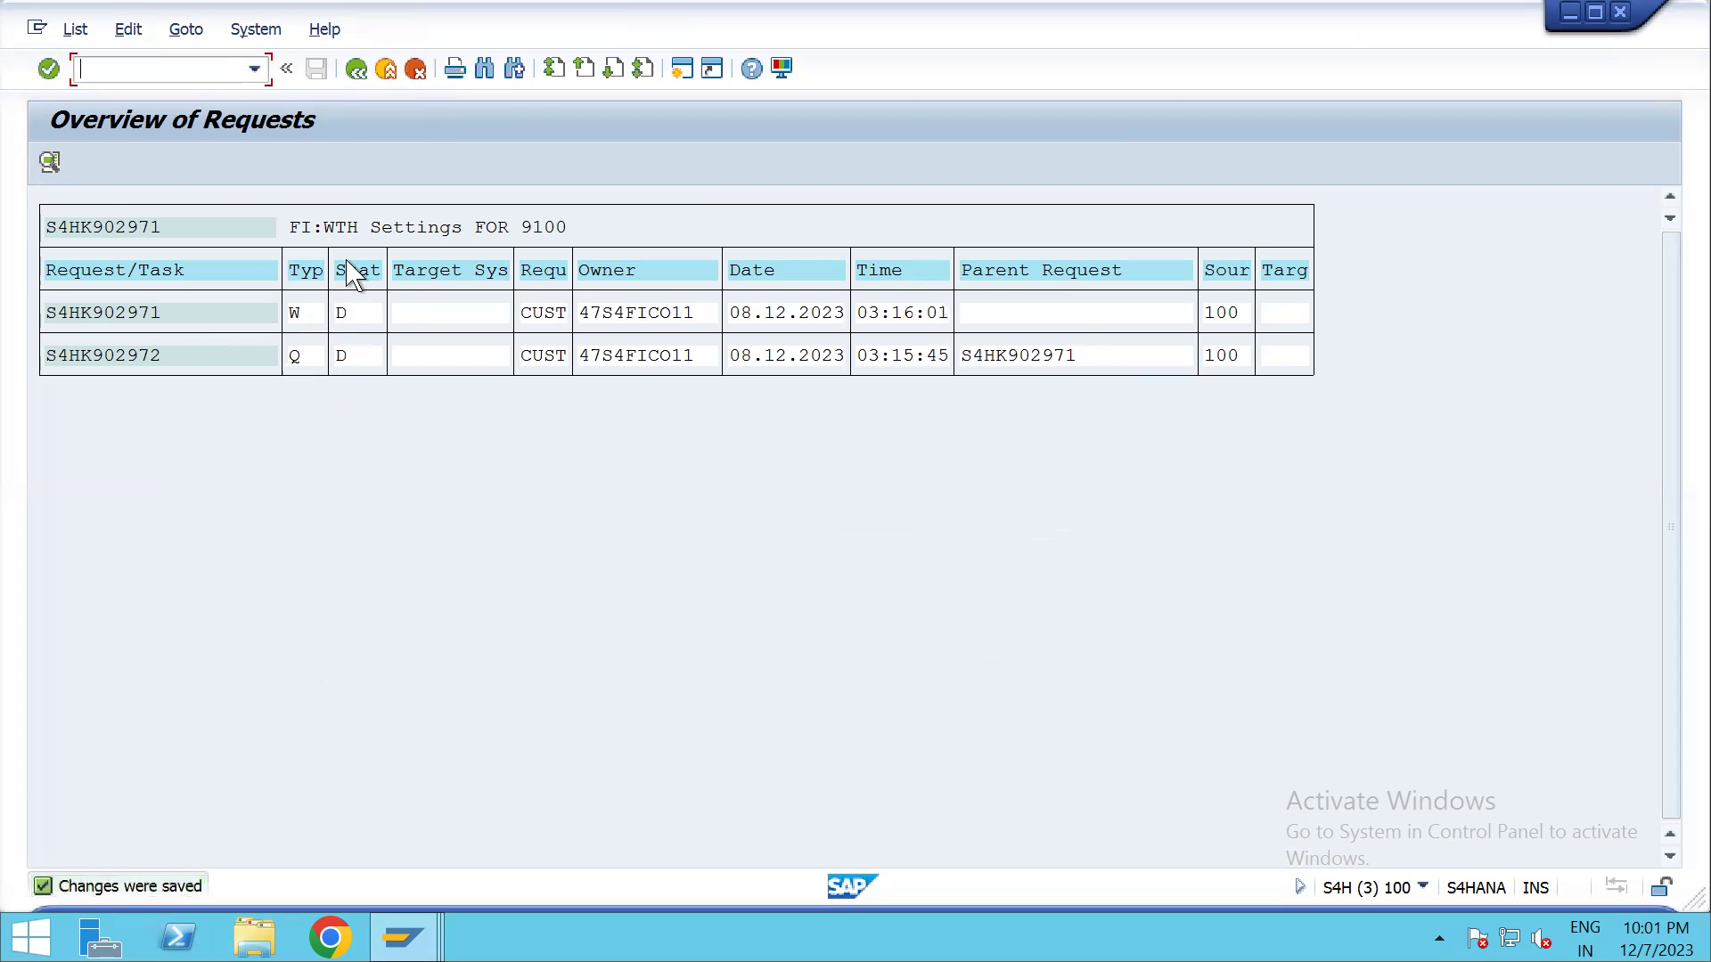
left_click(357, 70)
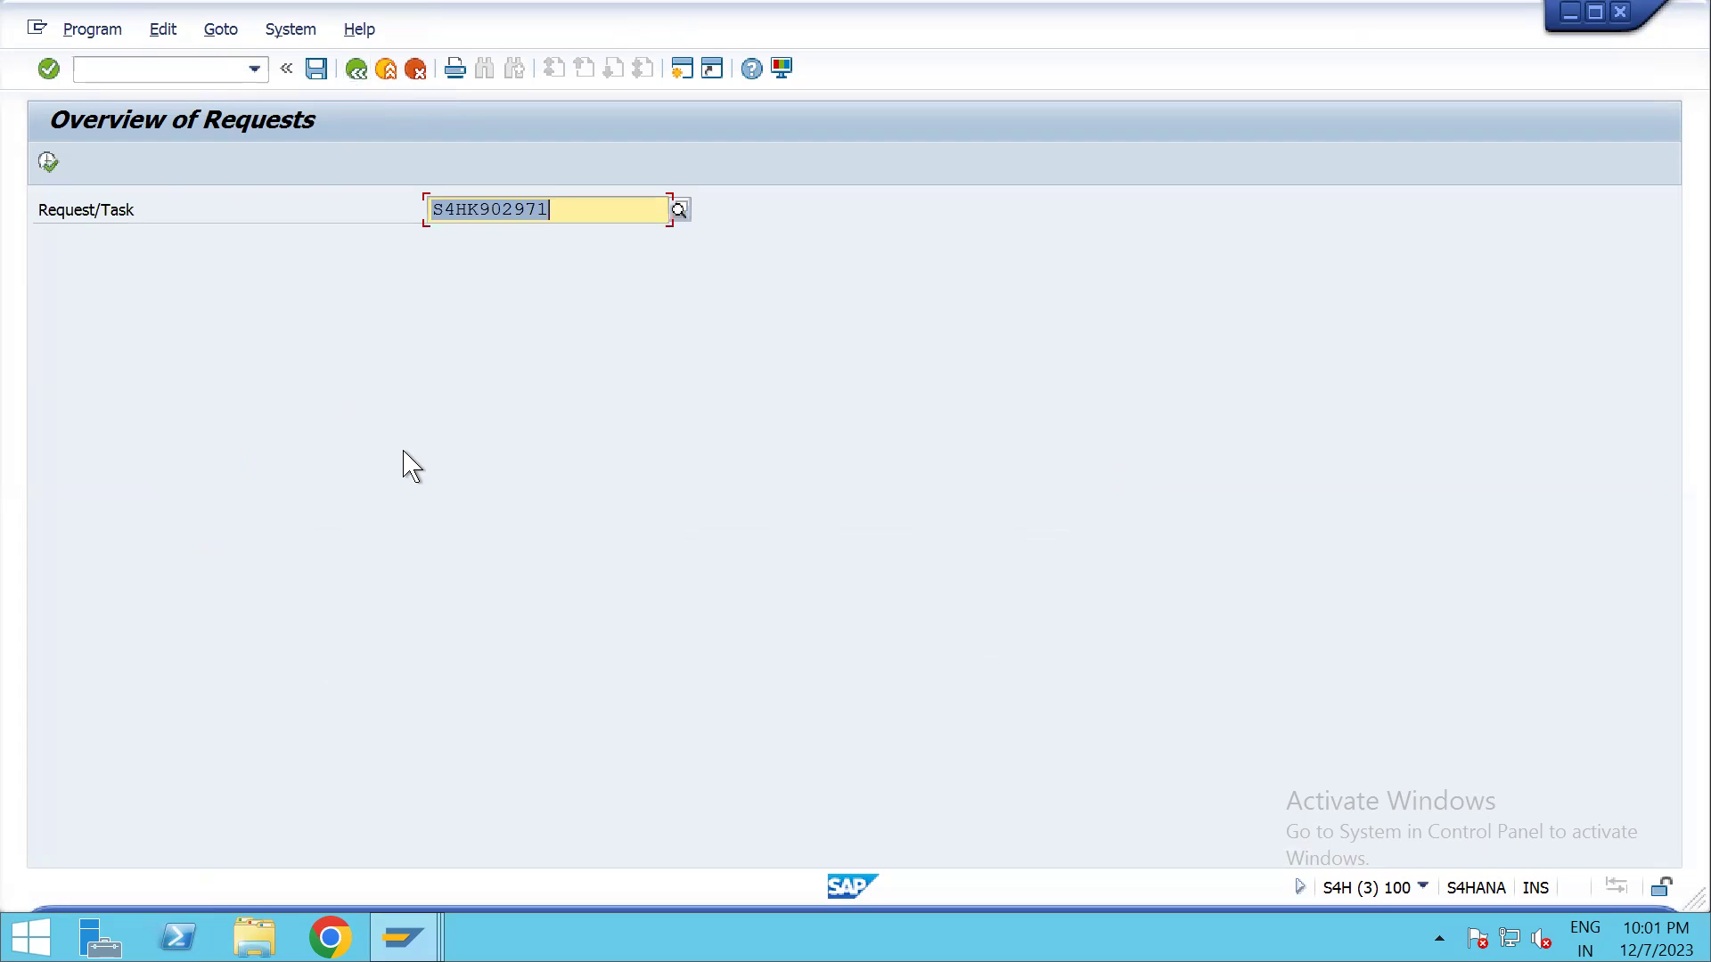
key("alt+Tab")
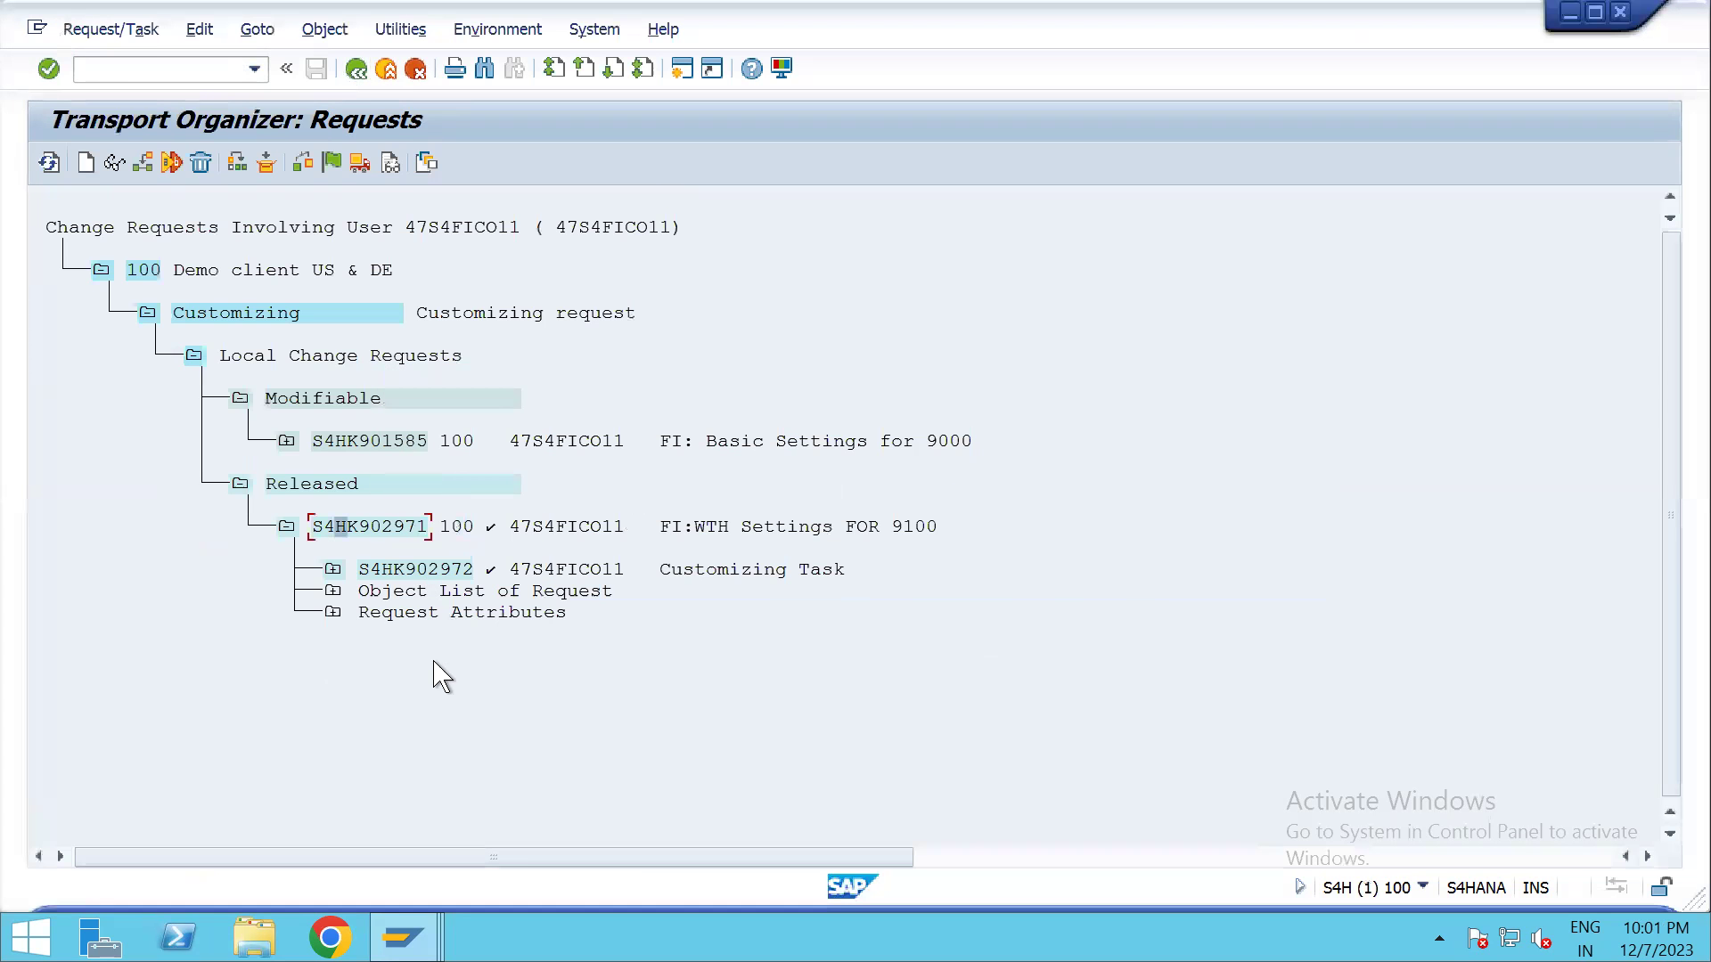
Refresh the request tree and select task S4HK902972 under Modifiable
left_click(49, 164)
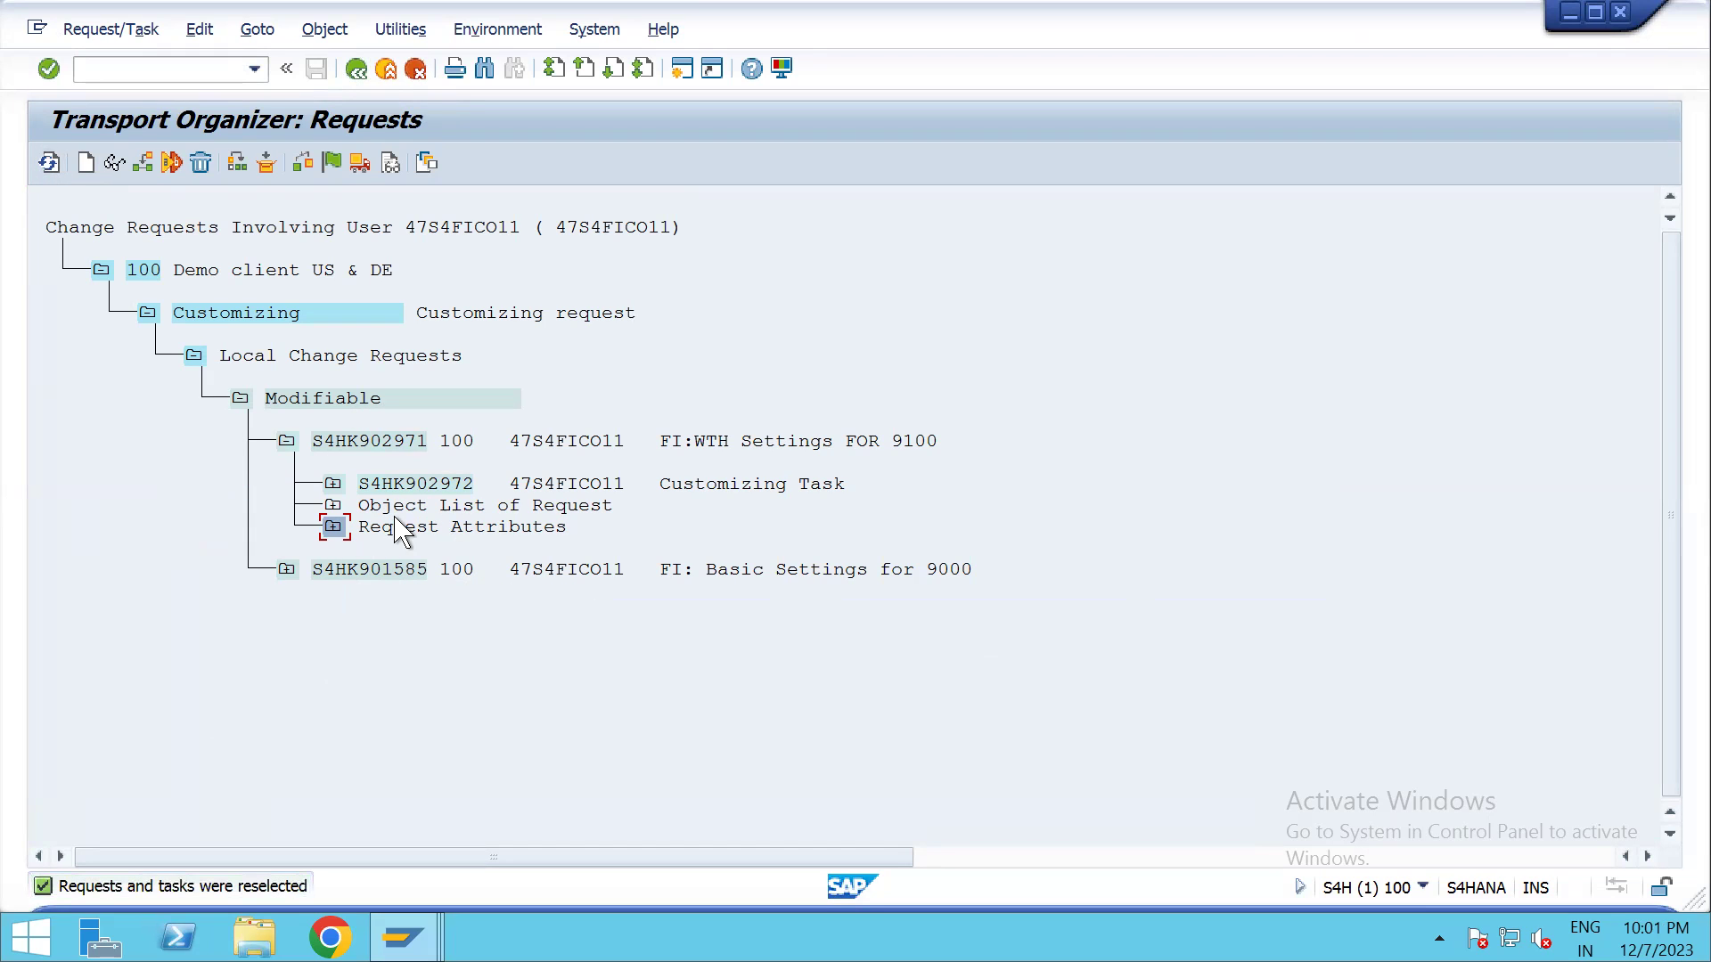
left_click(448, 489)
double_click(370, 442)
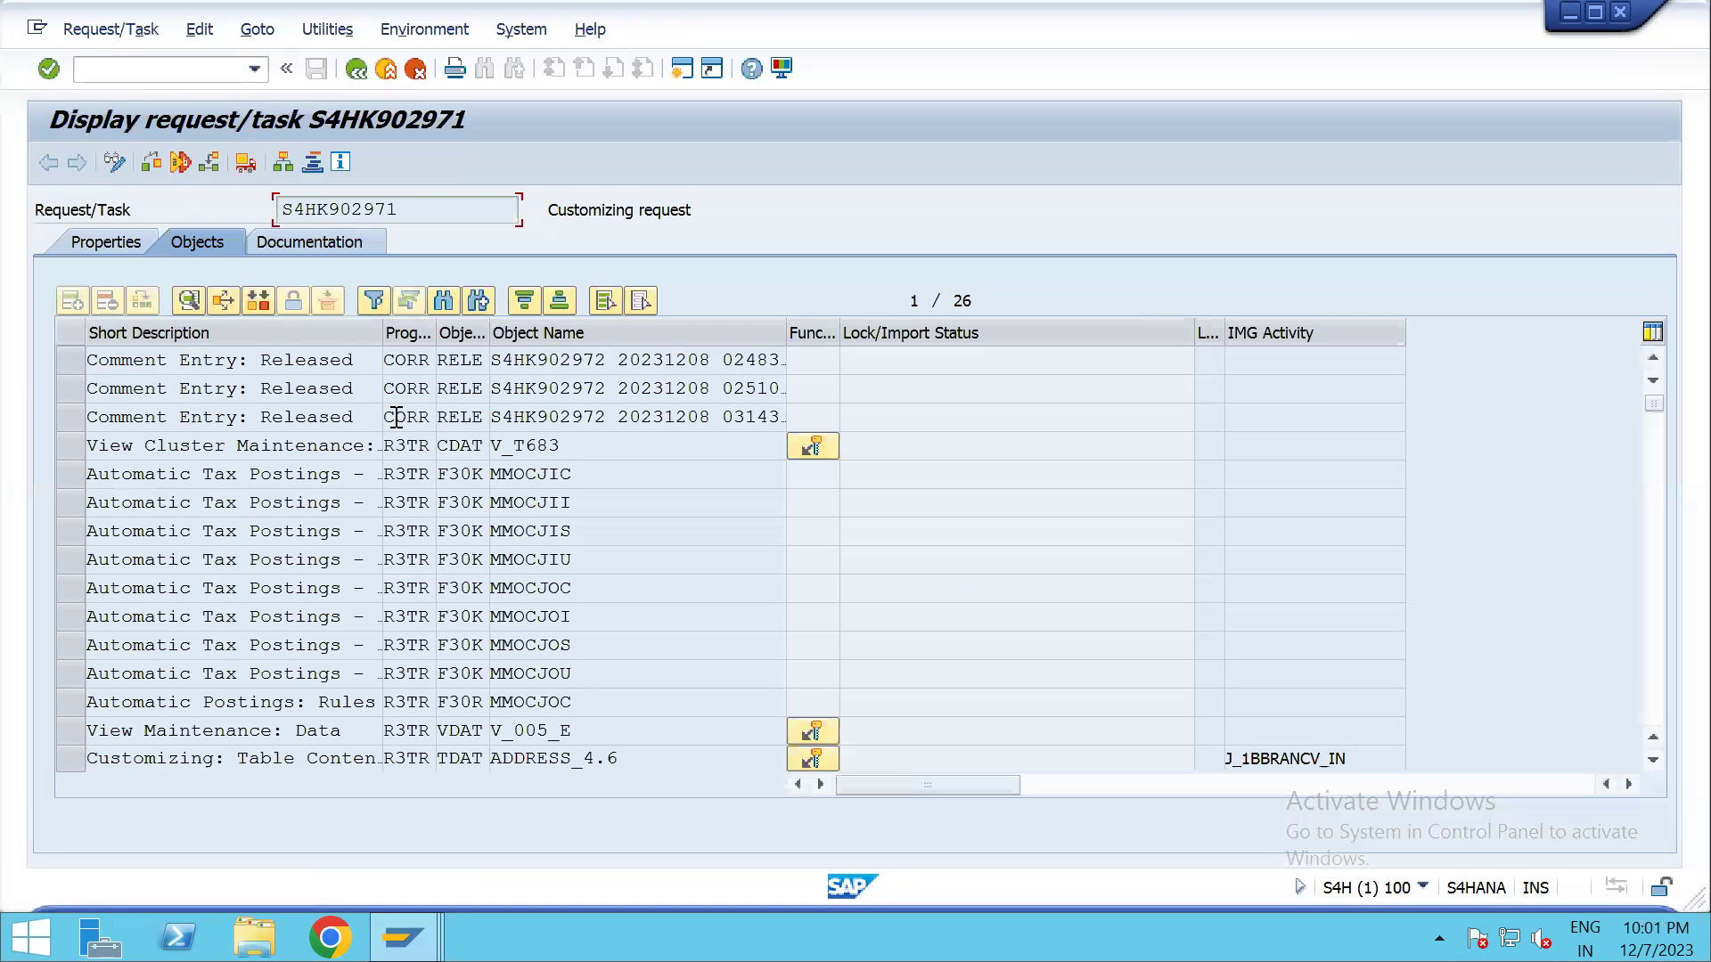
left_click(116, 260)
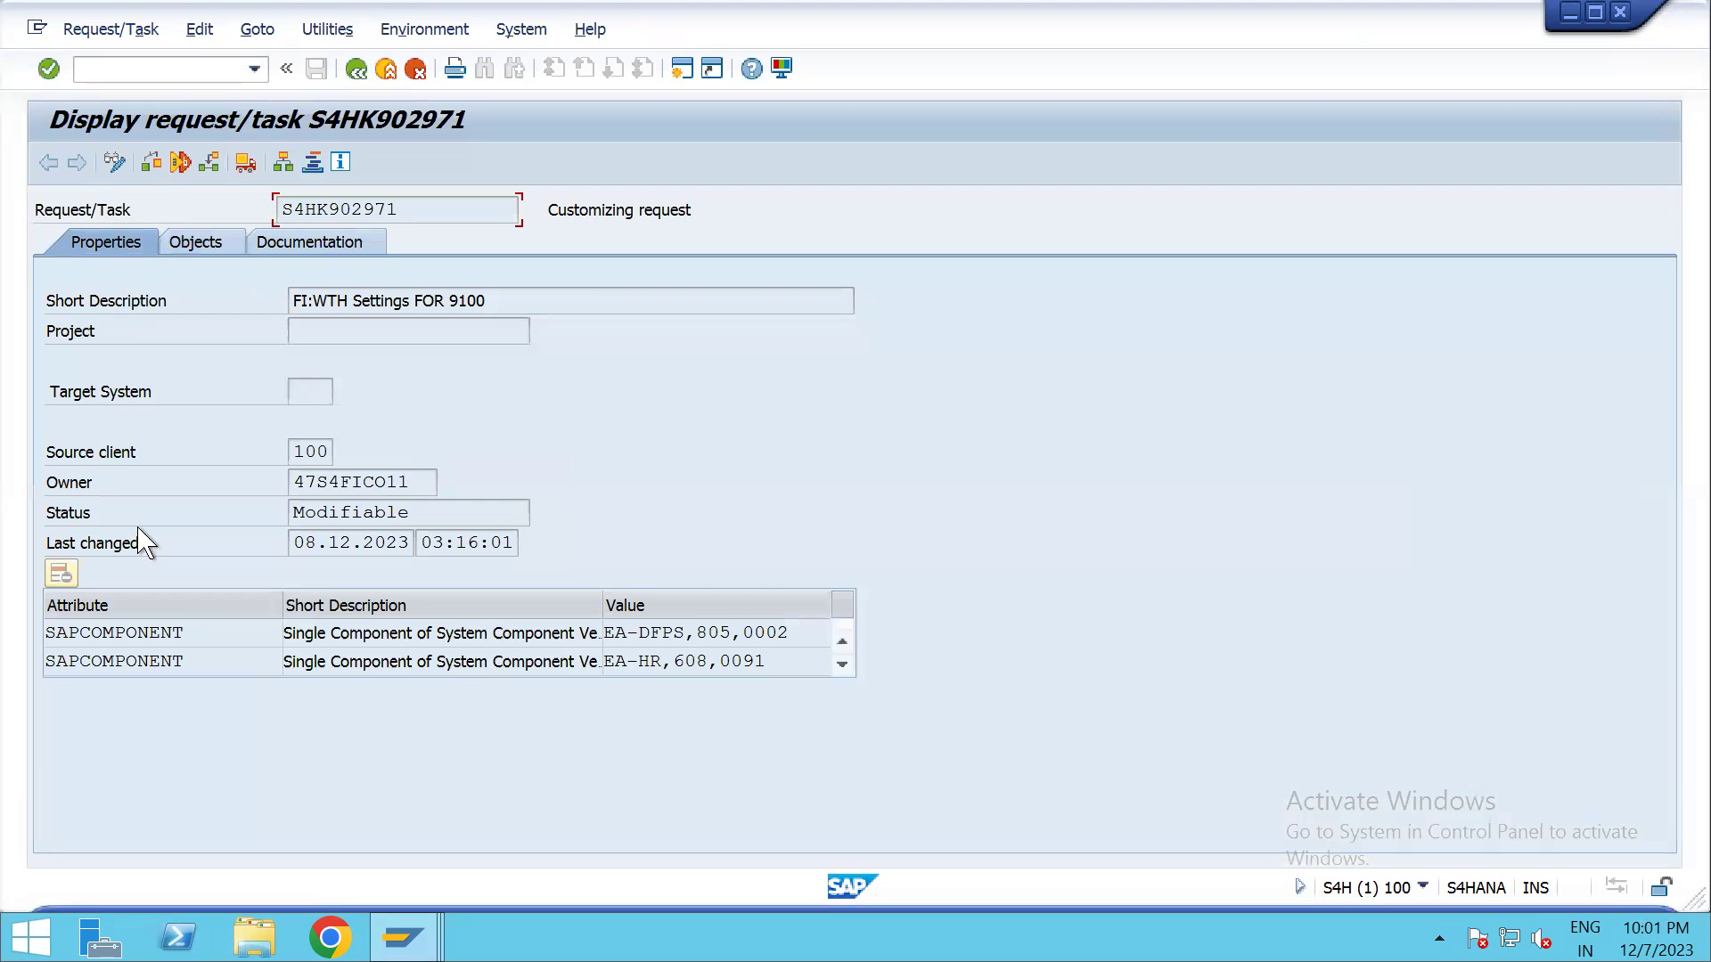
left_click(842, 666)
left_click(842, 665)
left_click(842, 666)
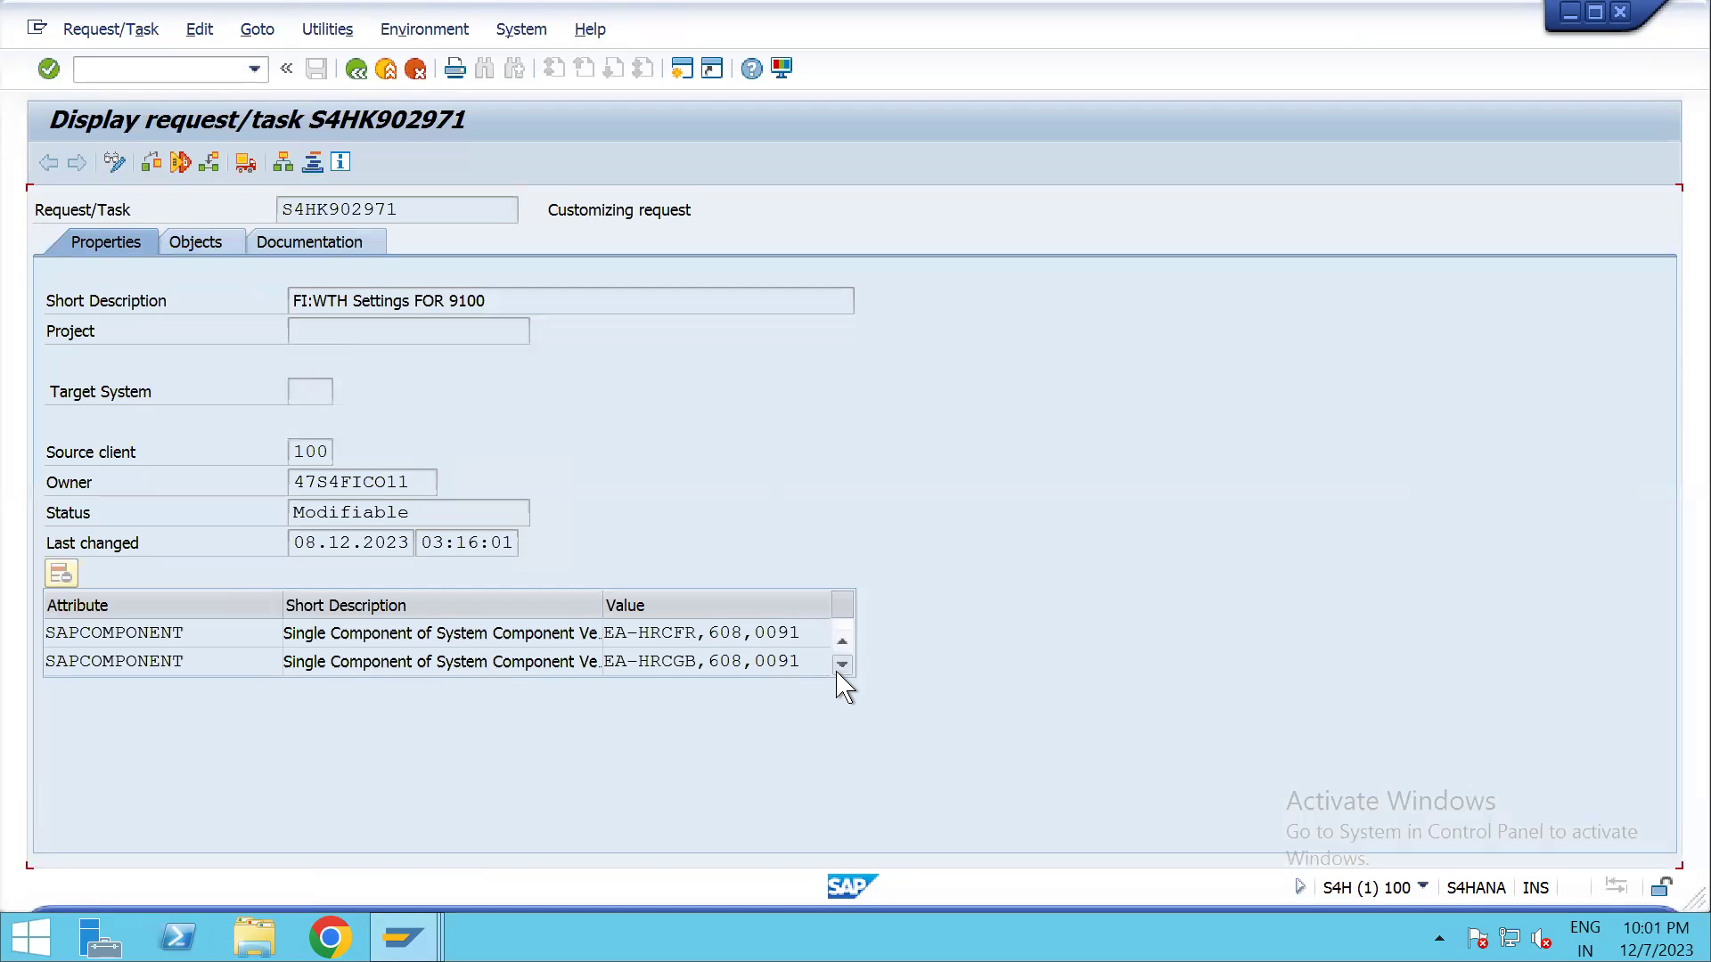
left_click(842, 665)
left_click(842, 665)
left_click(842, 666)
left_click(70, 661)
left_click(69, 571)
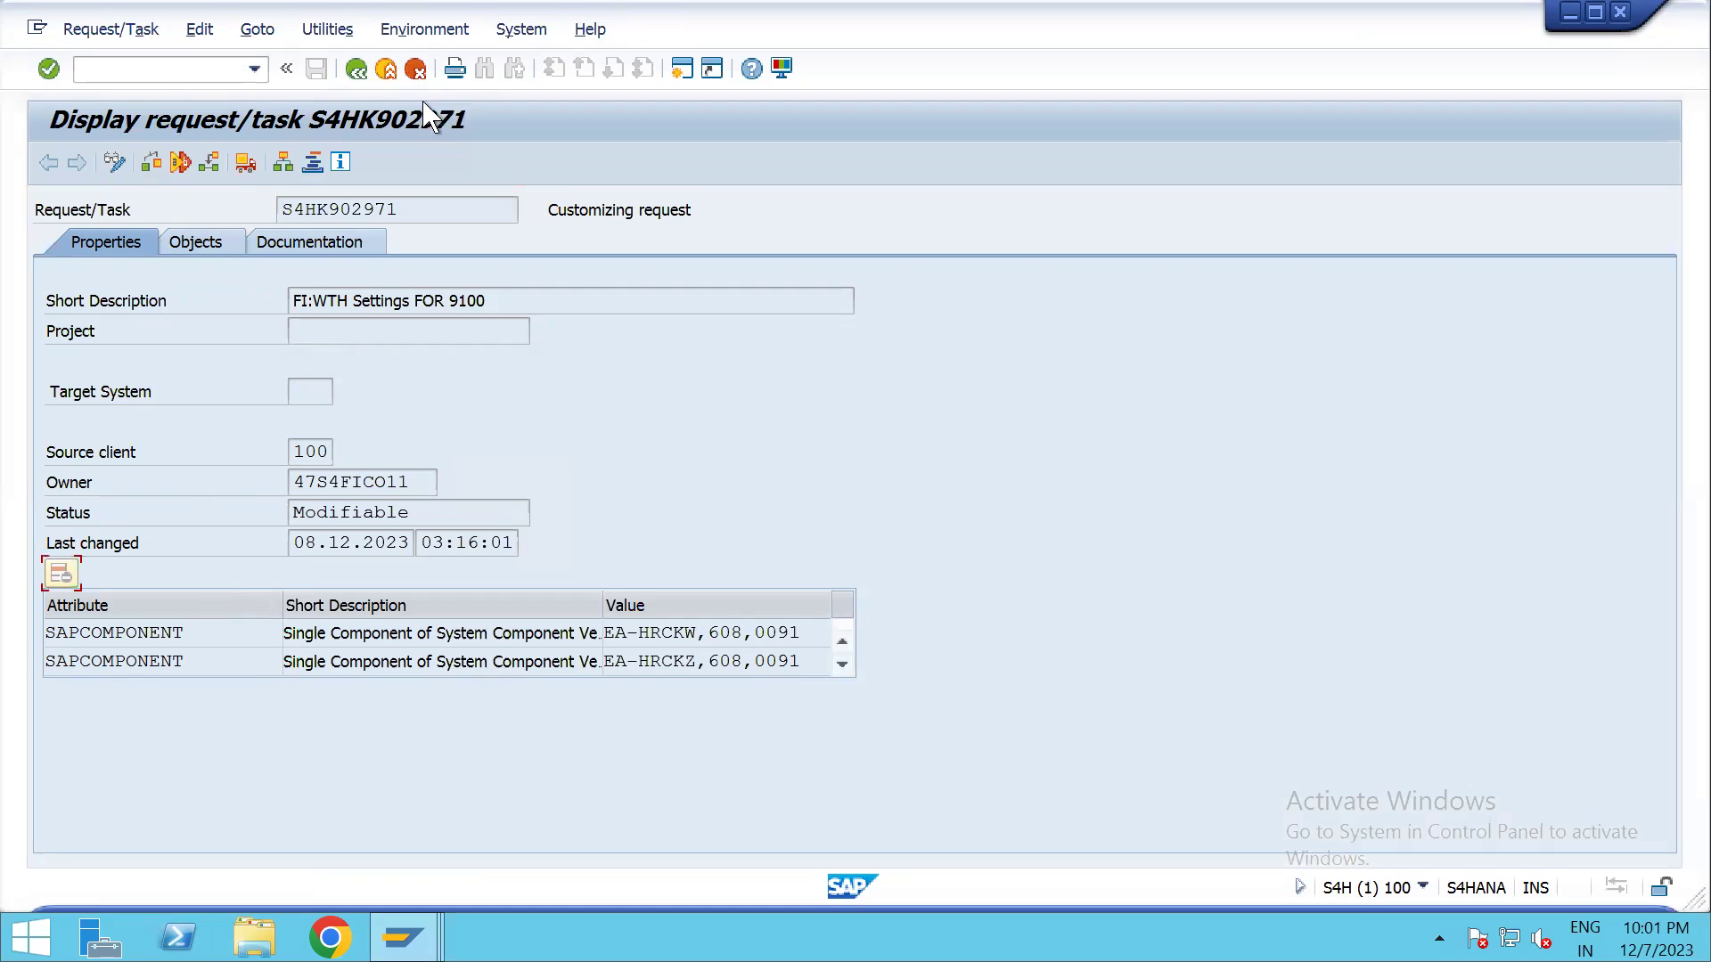
left_click(149, 163)
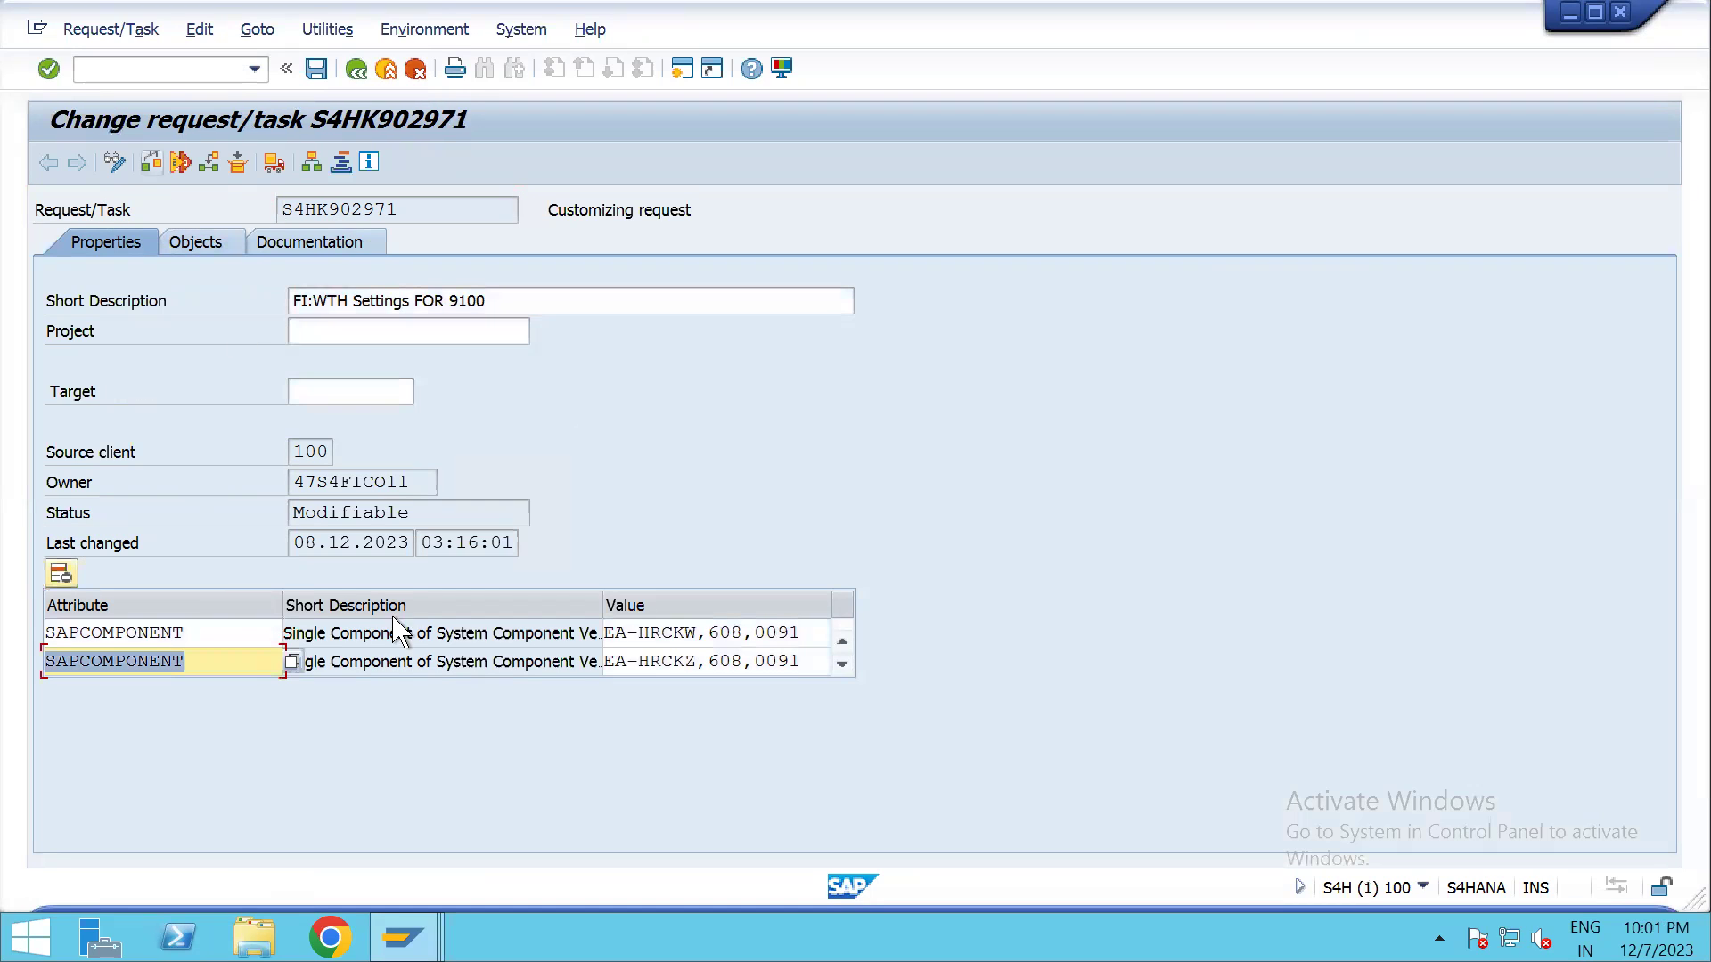
left_click(842, 665)
left_click(842, 665)
left_click(842, 664)
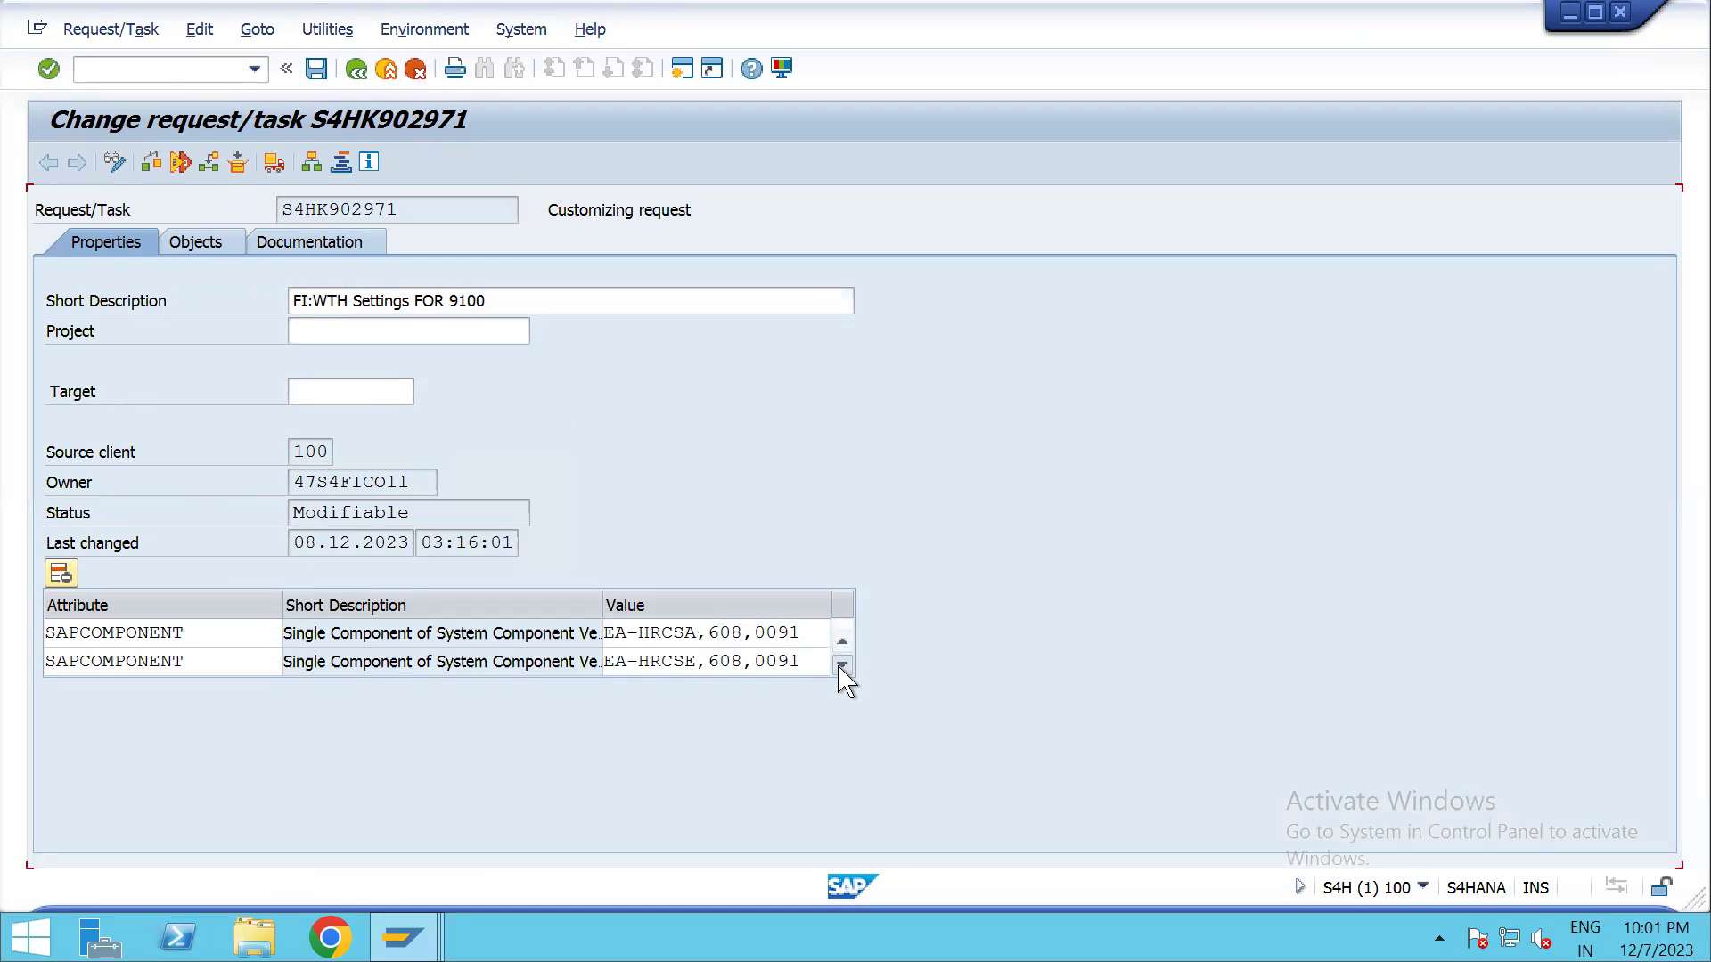
left_click(842, 665)
left_click(842, 665)
left_click(842, 665)
left_click(842, 665)
left_click(842, 666)
left_click(842, 666)
left_click(842, 667)
left_click(842, 667)
left_click(842, 667)
left_click(842, 667)
left_click(842, 667)
left_click(842, 666)
left_click(842, 667)
left_click(842, 667)
left_click(842, 667)
left_click(842, 666)
left_click(842, 666)
left_click(842, 666)
left_click(842, 666)
left_click(842, 667)
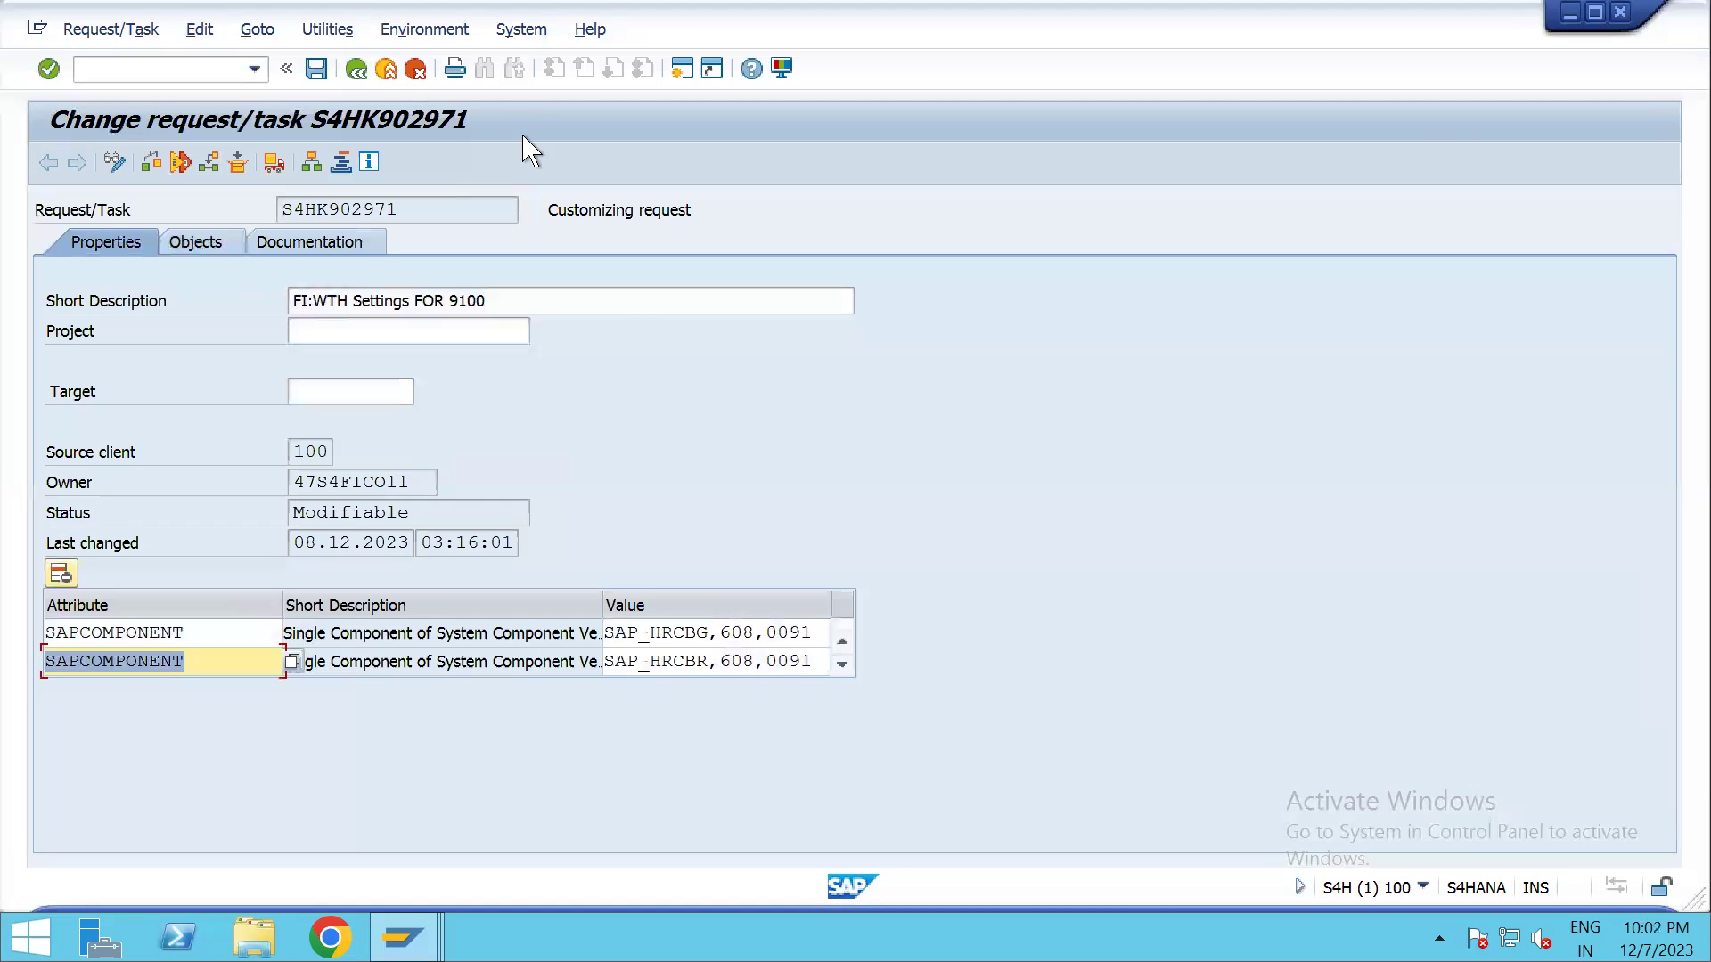
left_click(356, 73)
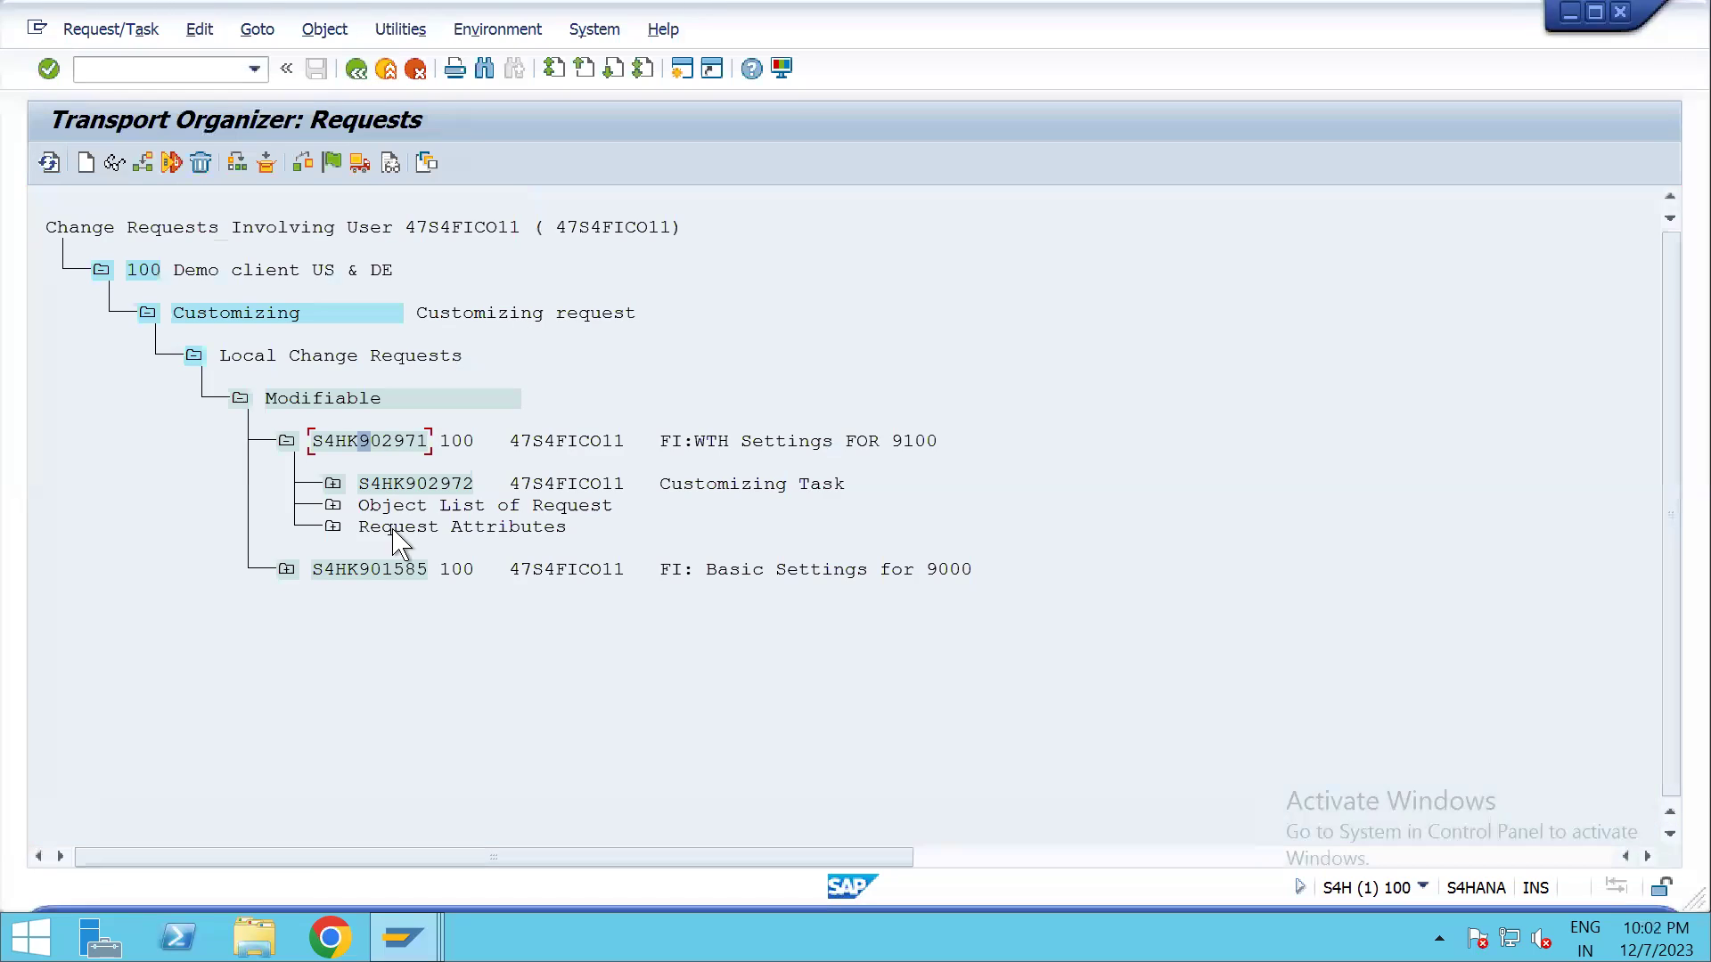
Release task S4HK902972, then release request S4HK902971 directly
left_click(419, 490)
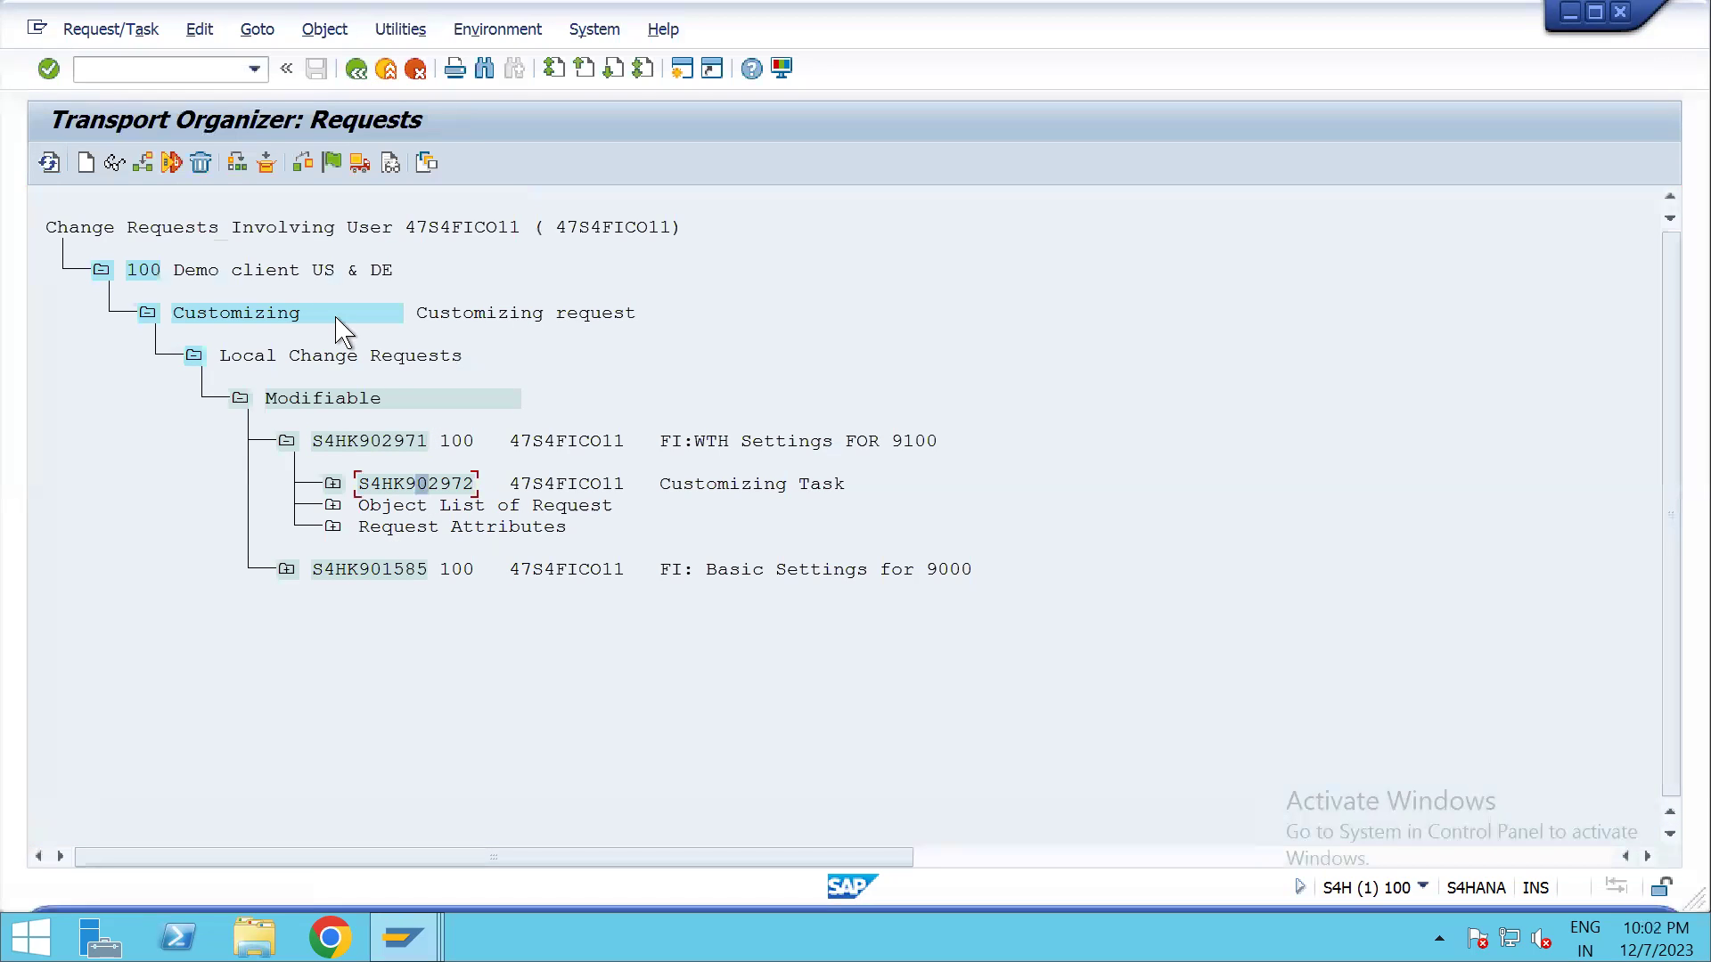
left_click(359, 164)
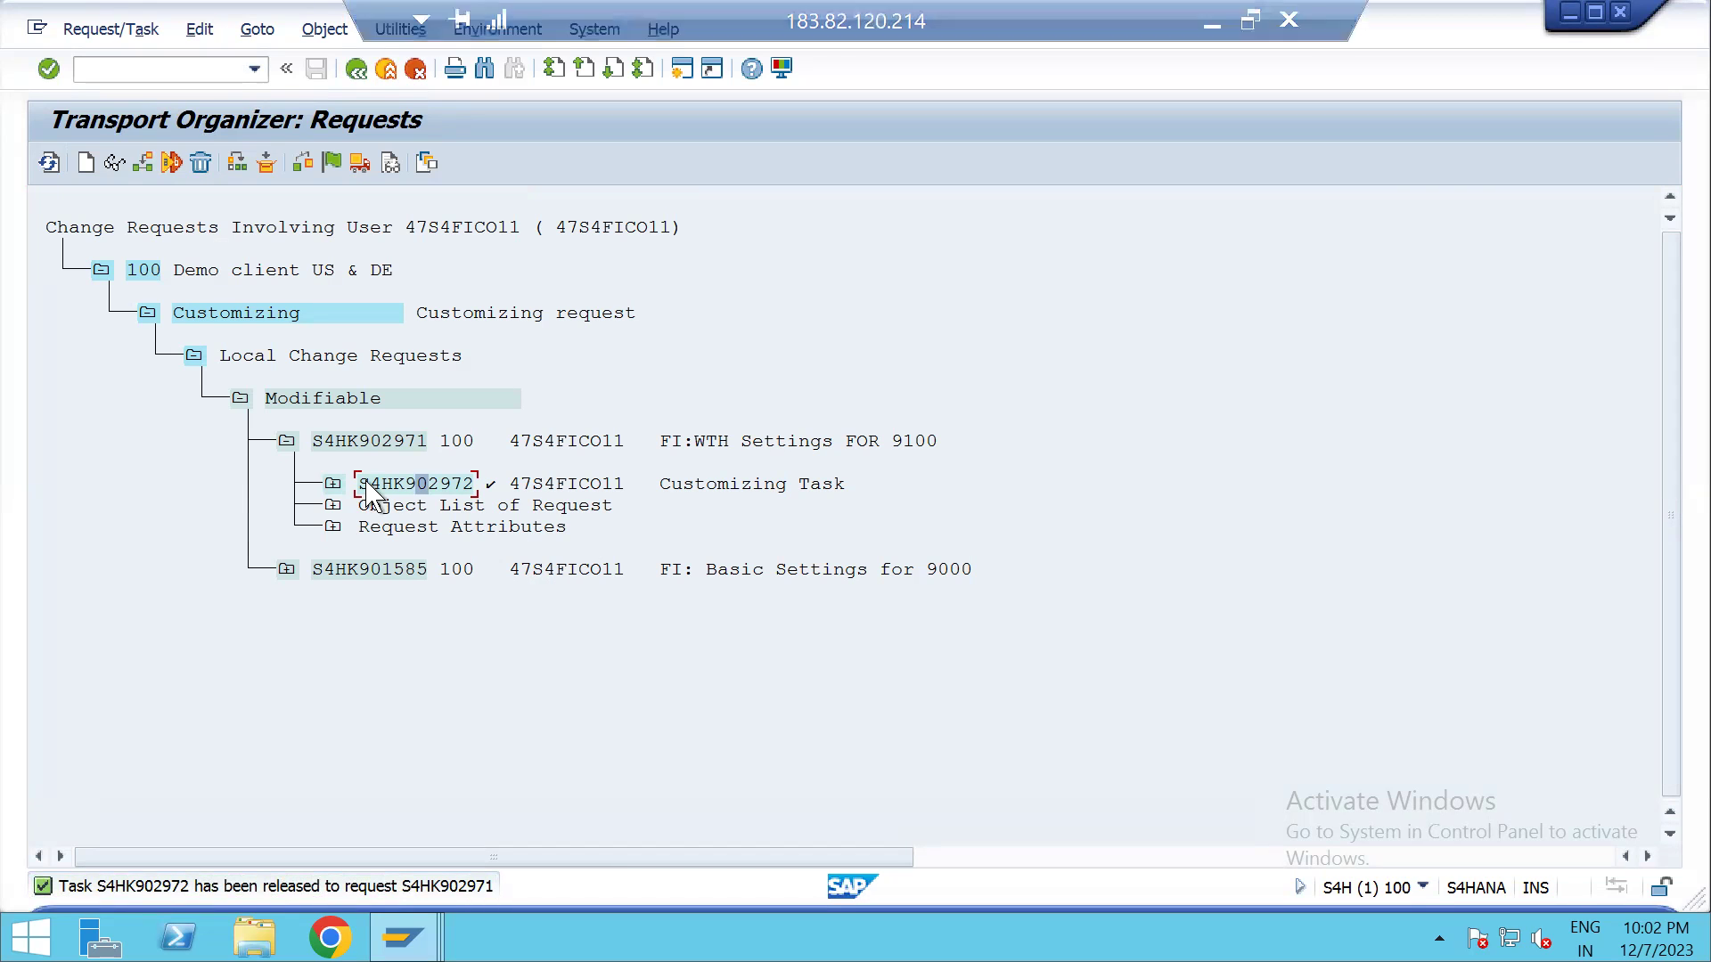
left_click(377, 442)
left_click(389, 164)
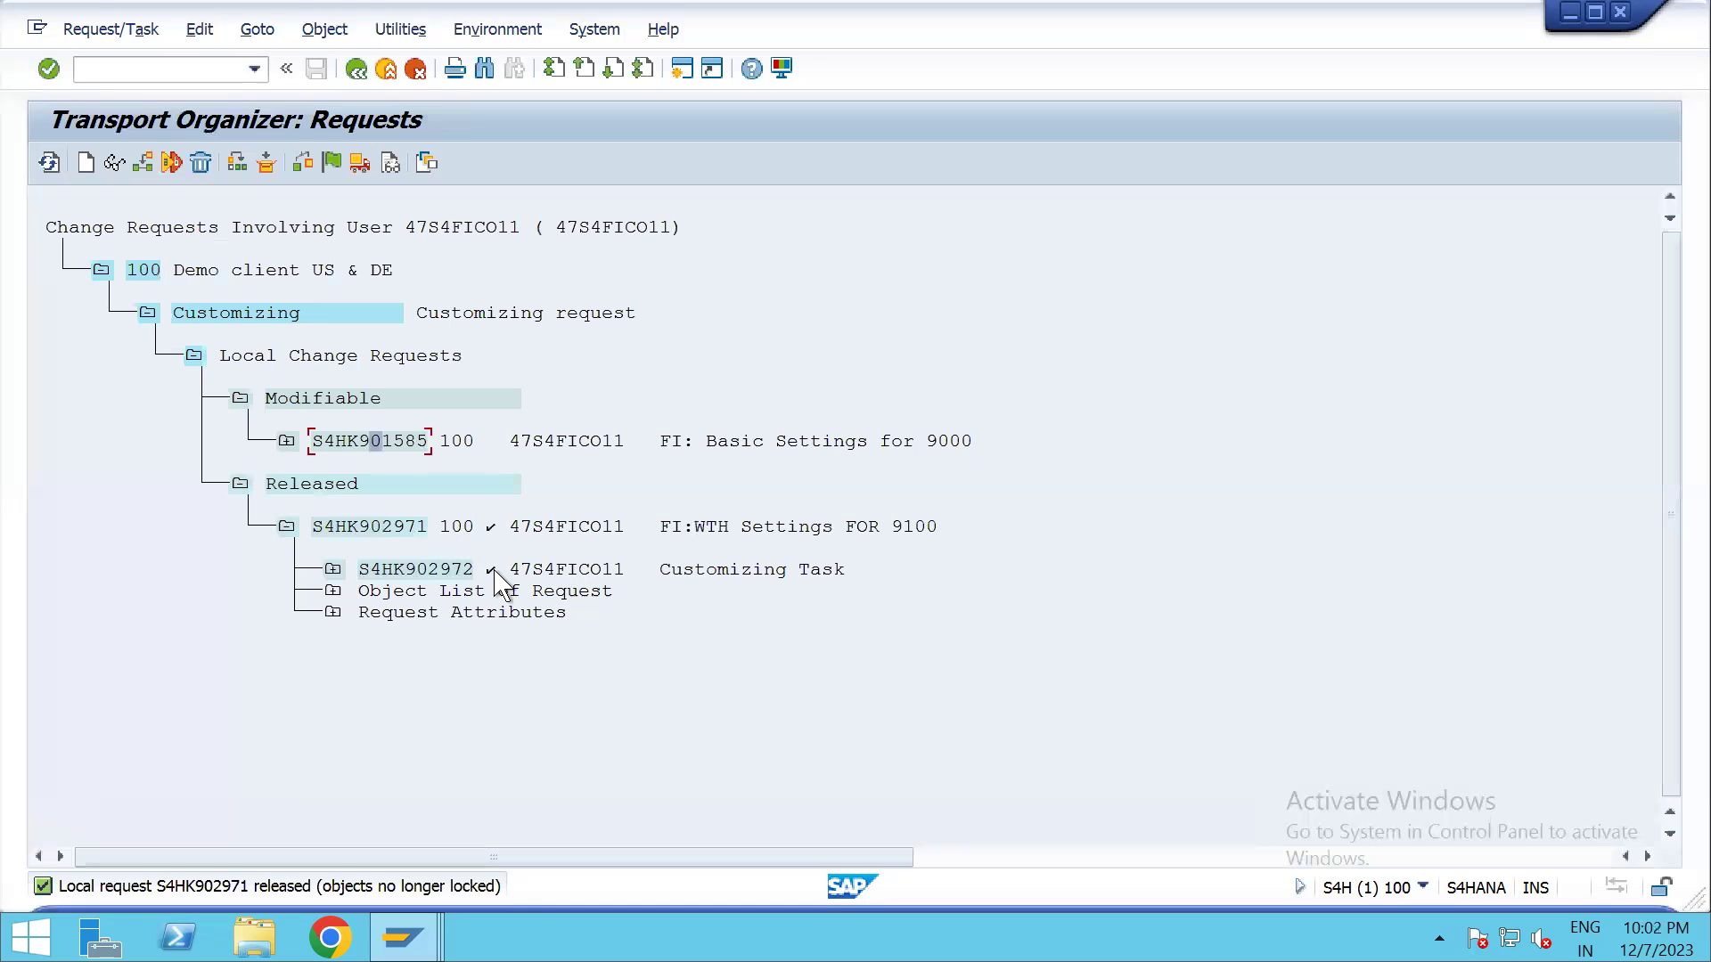
double_click(411, 532)
left_click(122, 254)
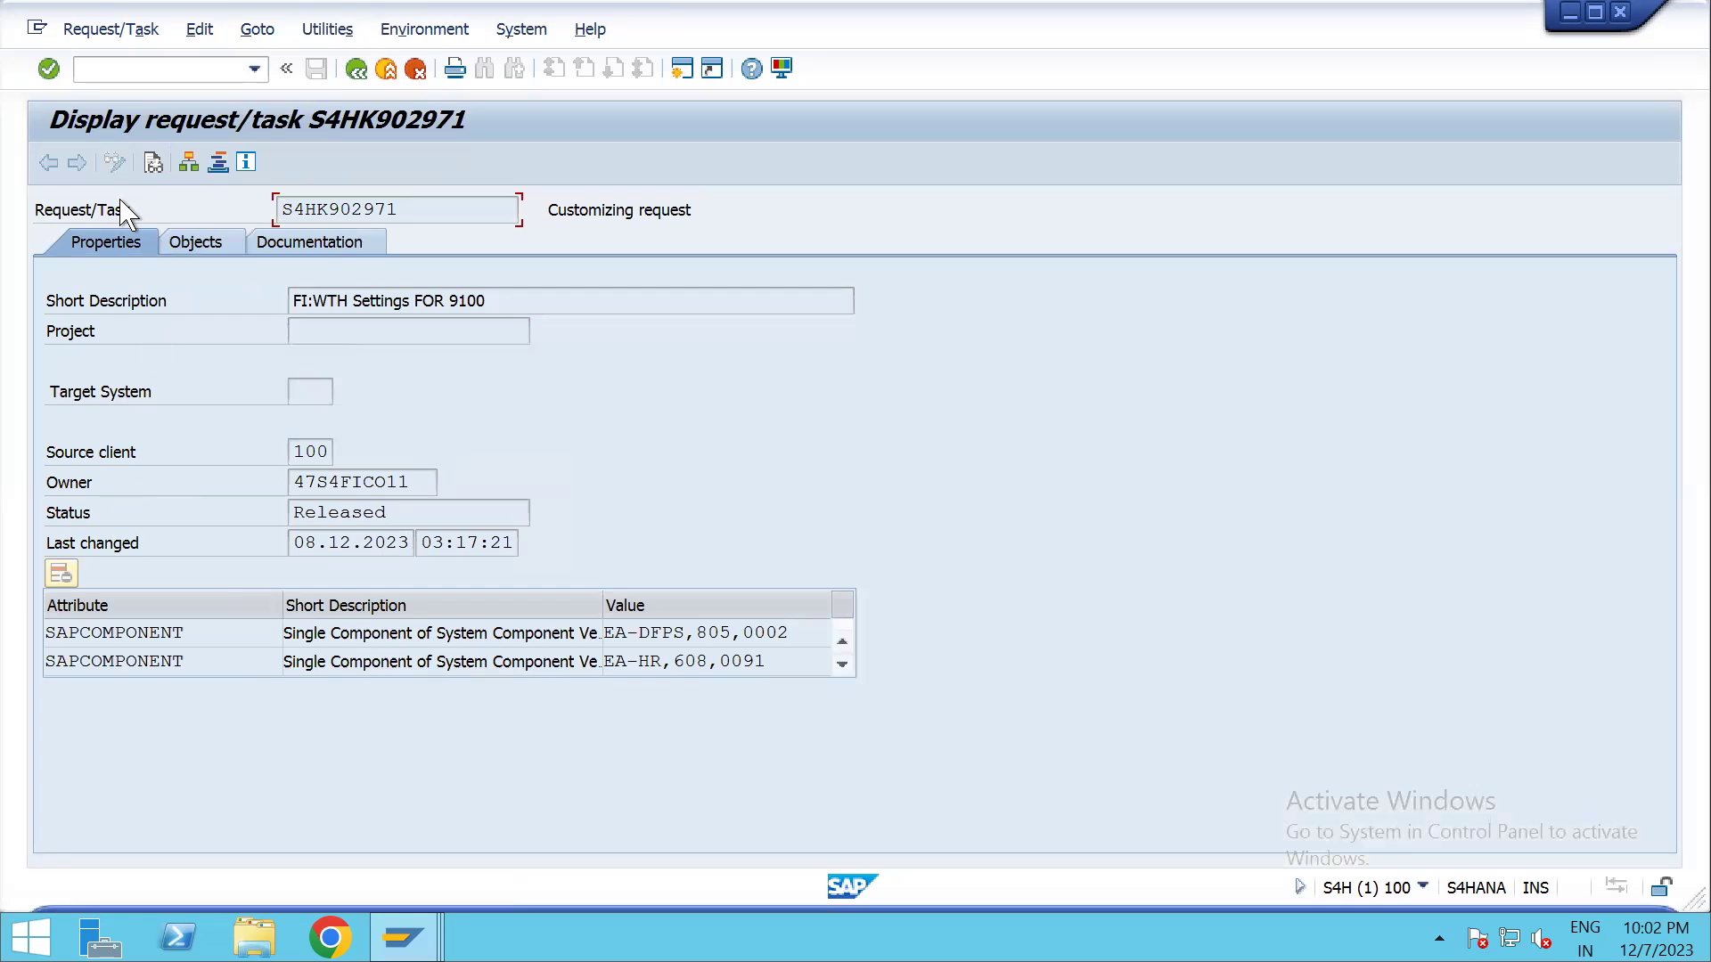
left_click(841, 664)
left_click(841, 663)
left_click(841, 665)
left_click(841, 665)
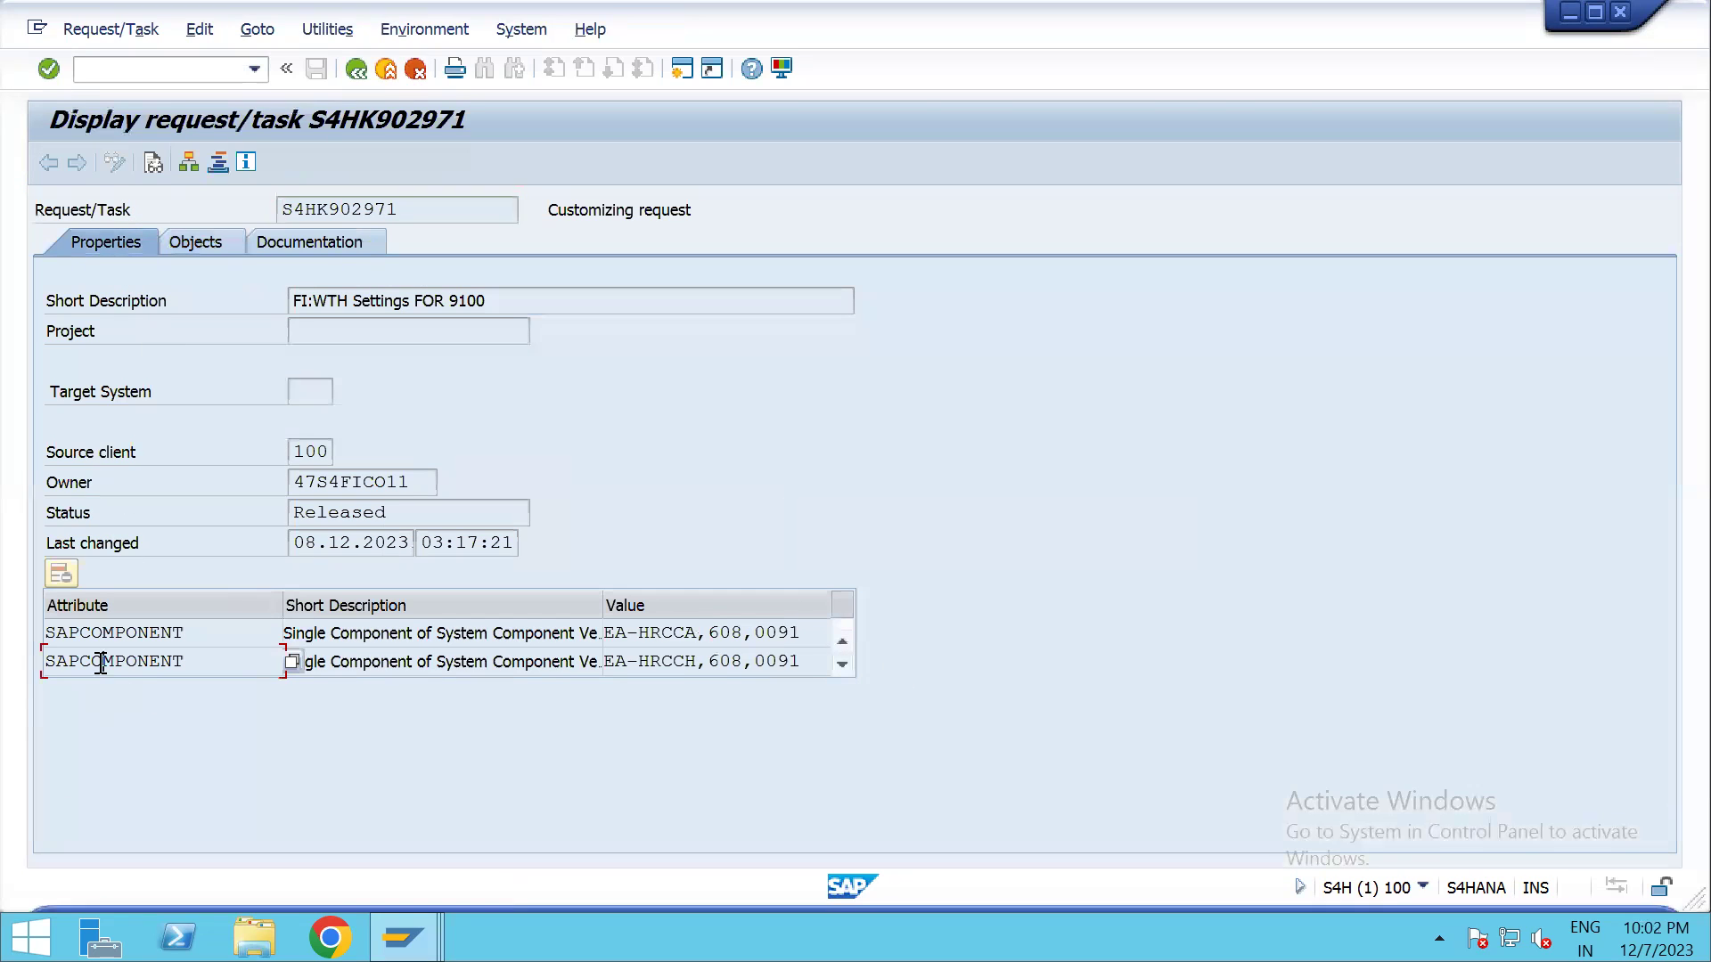
left_click(355, 71)
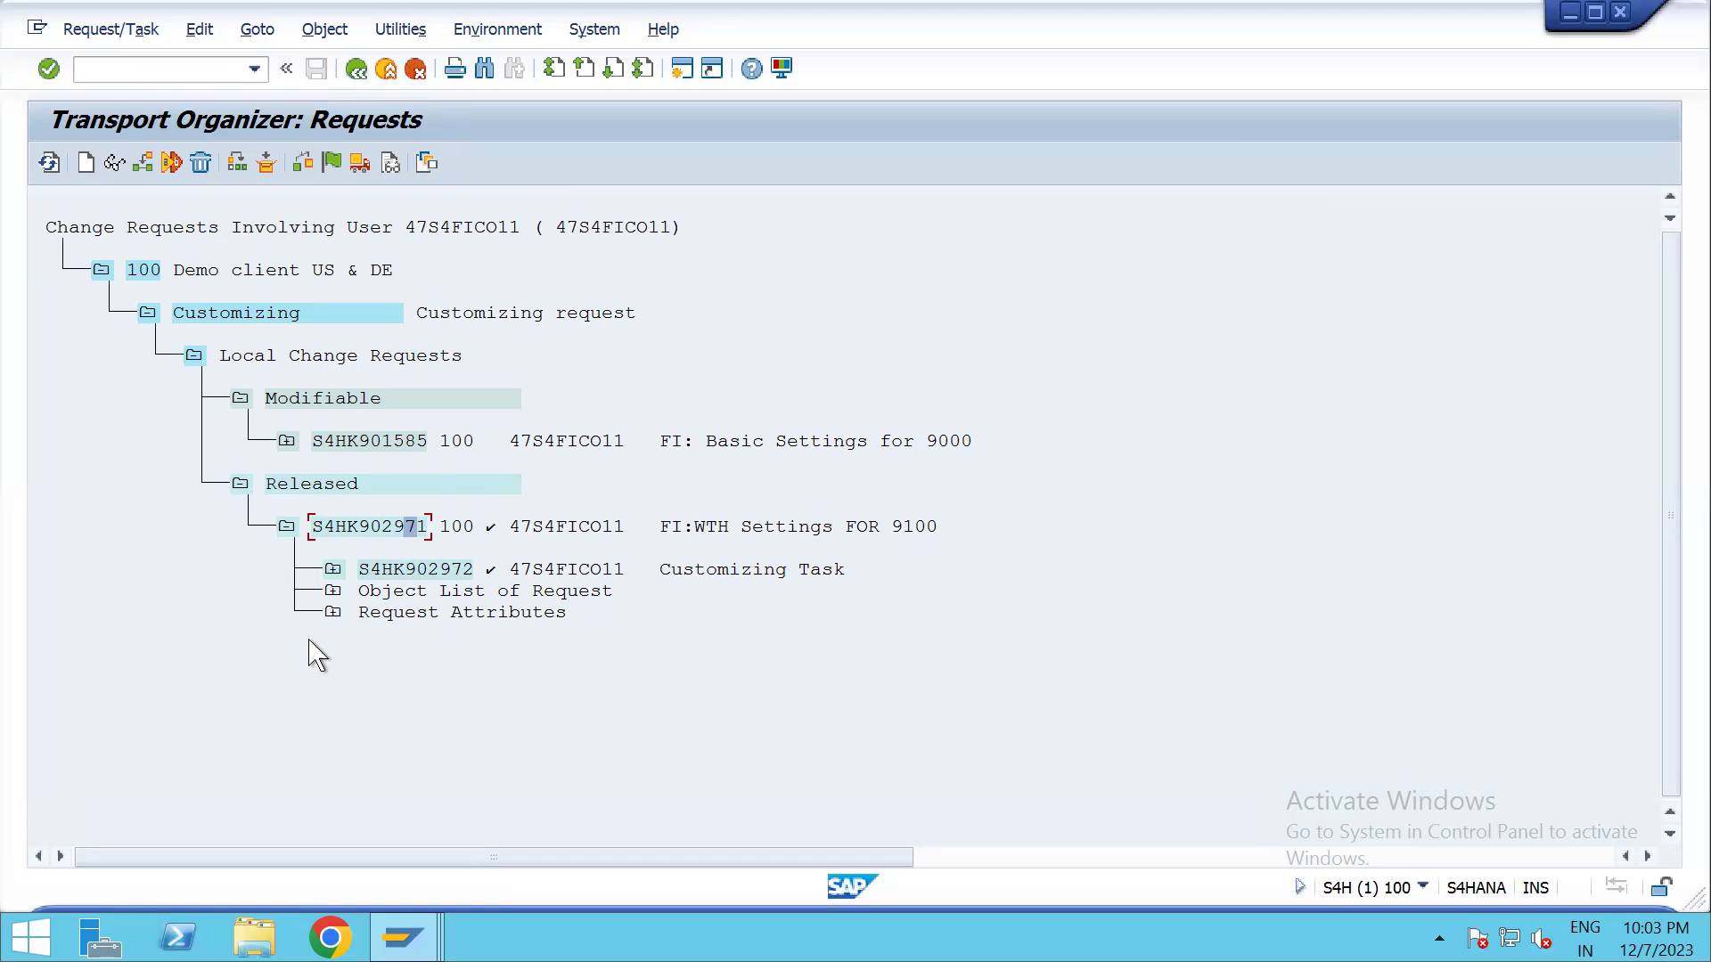
Inspect request S4HK901585's properties in change mode, then collapse and re-expand S4HK902971
left_click(286, 440)
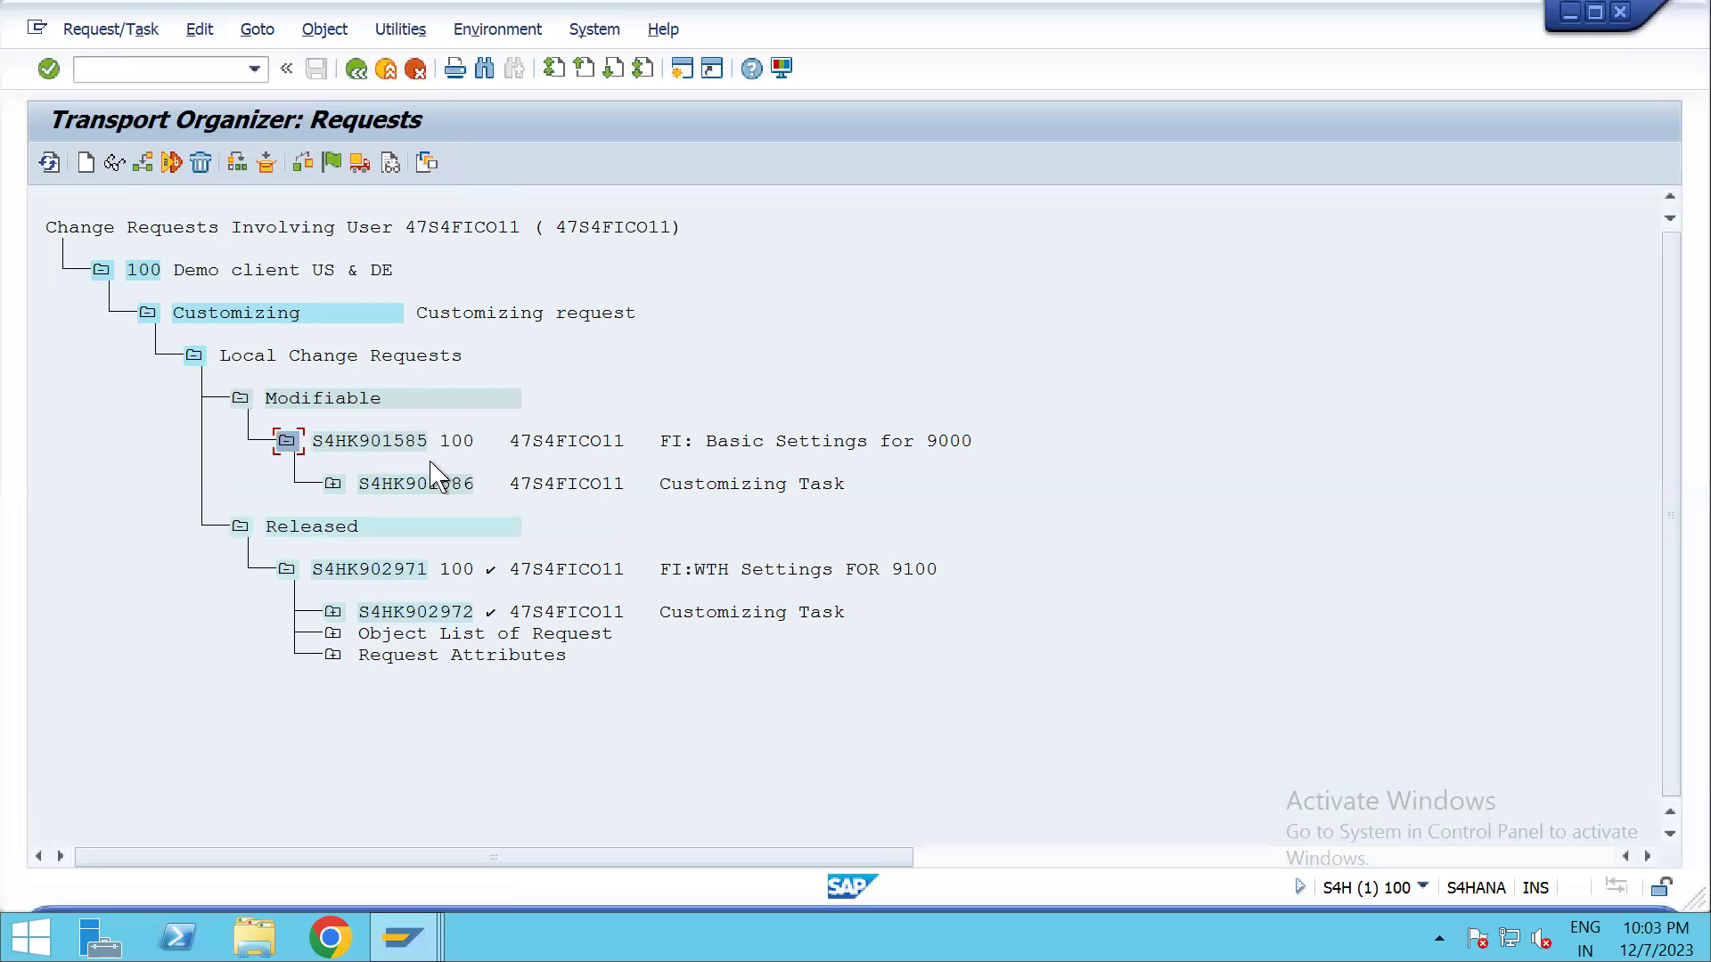
double_click(403, 444)
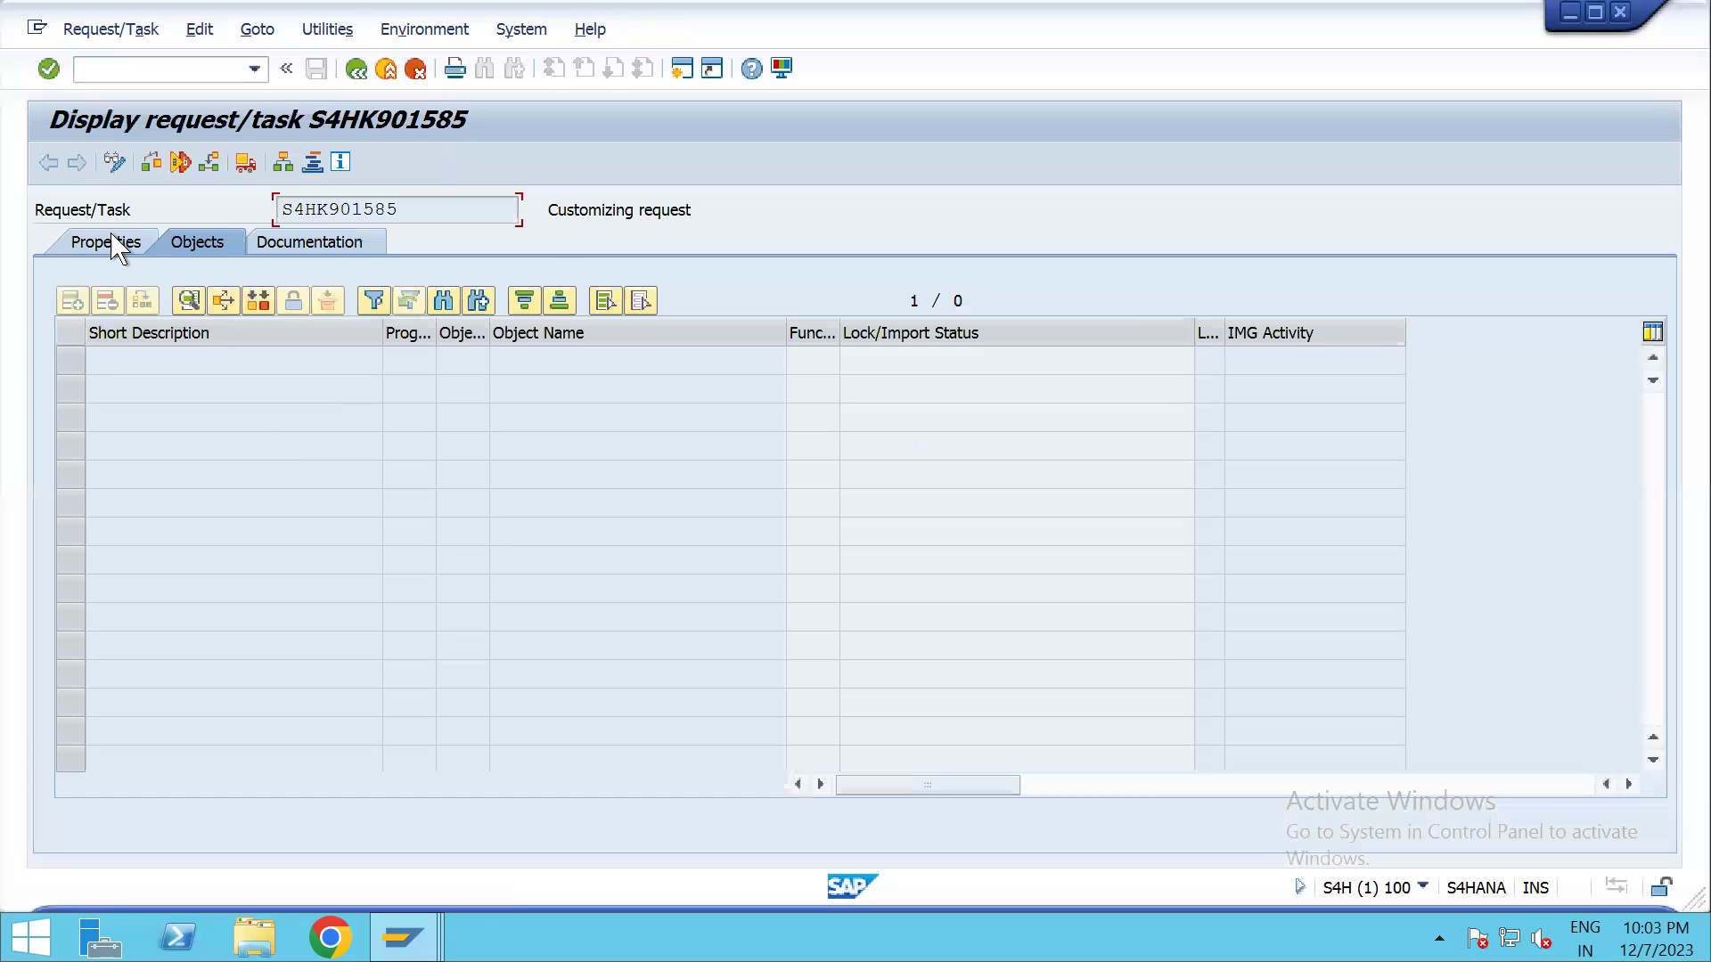
left_click(114, 245)
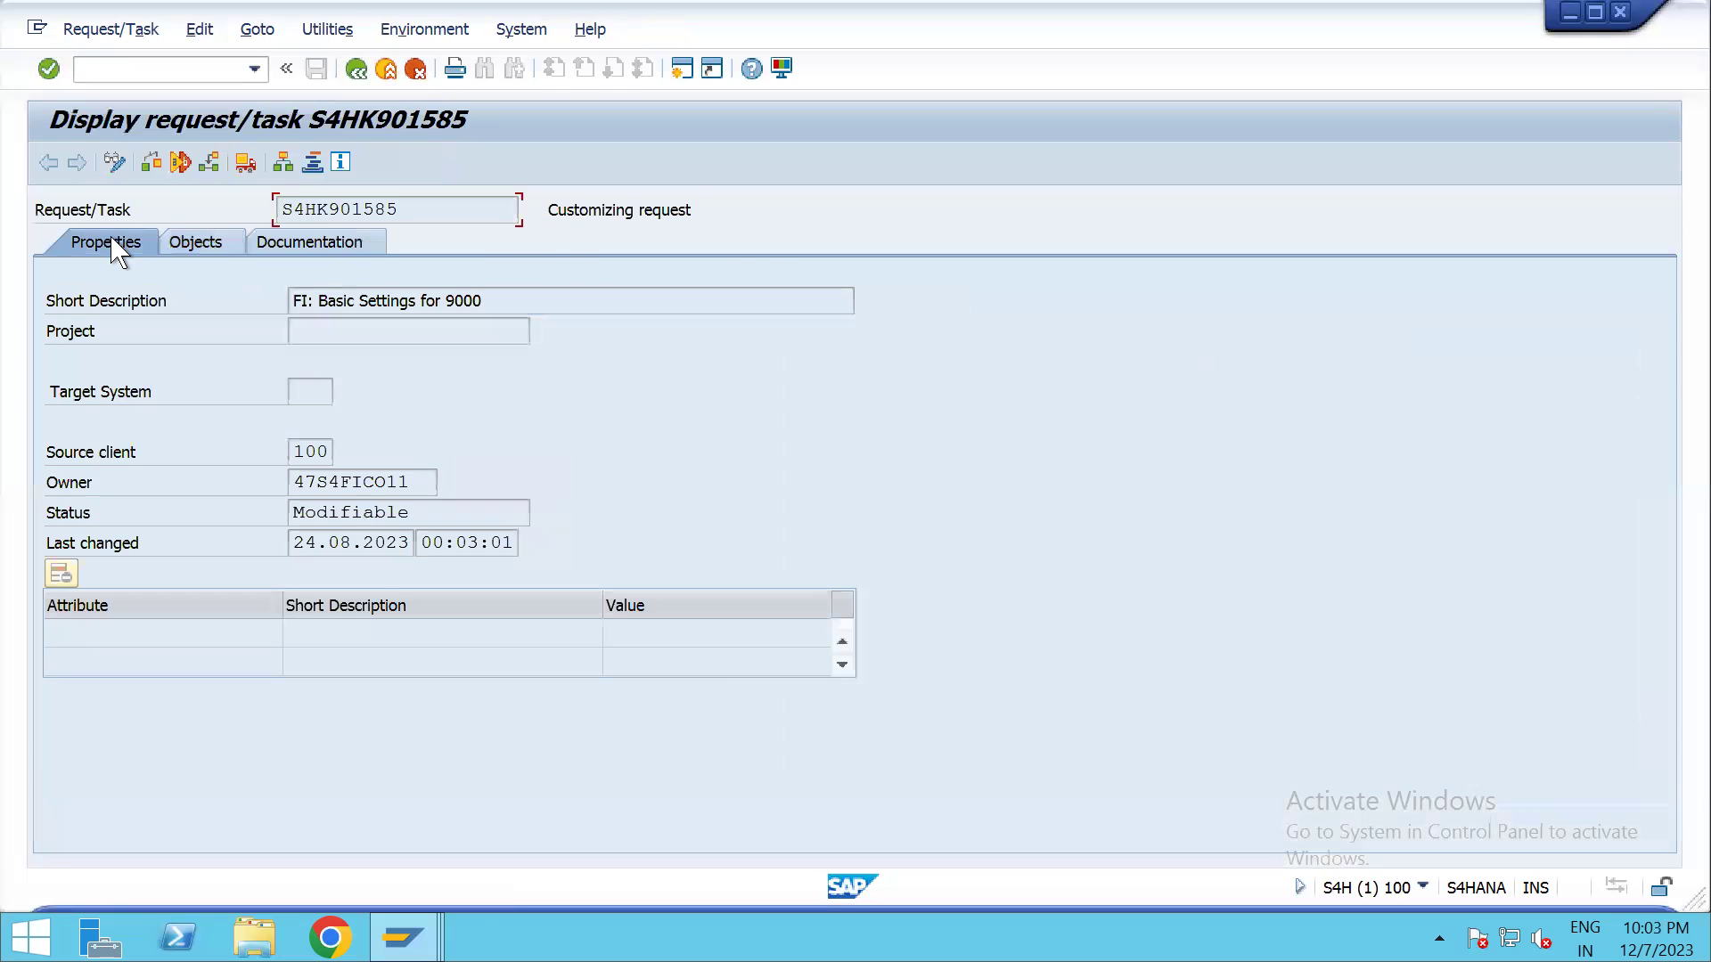
left_click(114, 164)
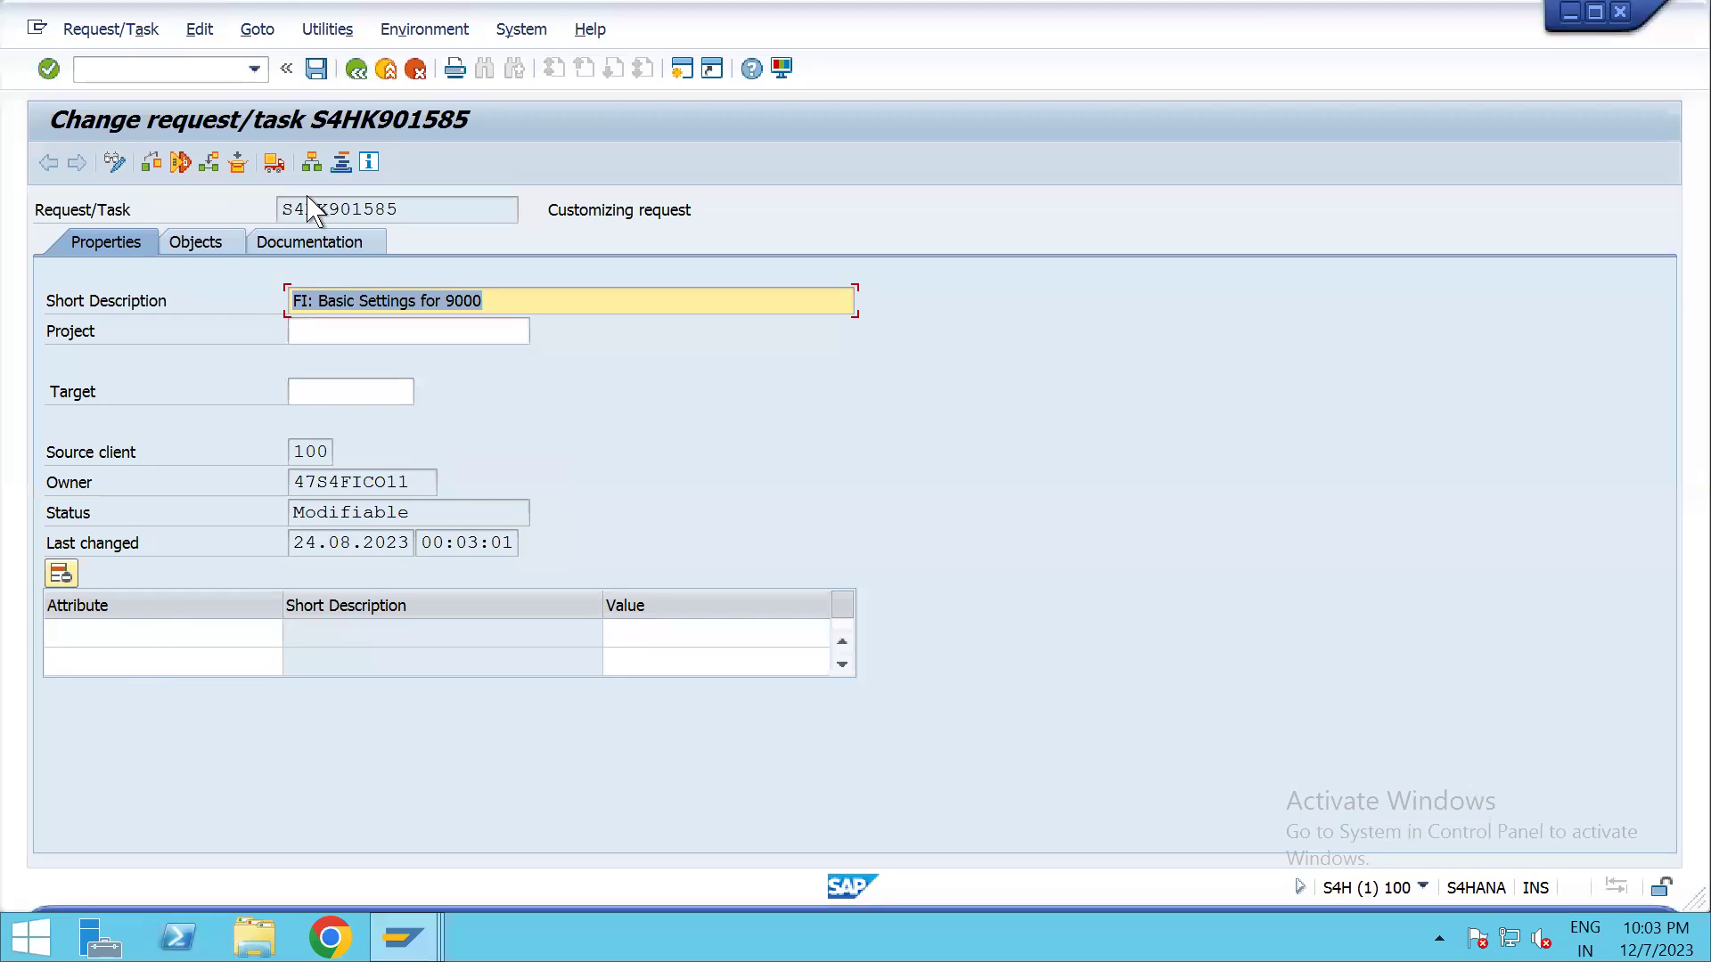
left_click(358, 70)
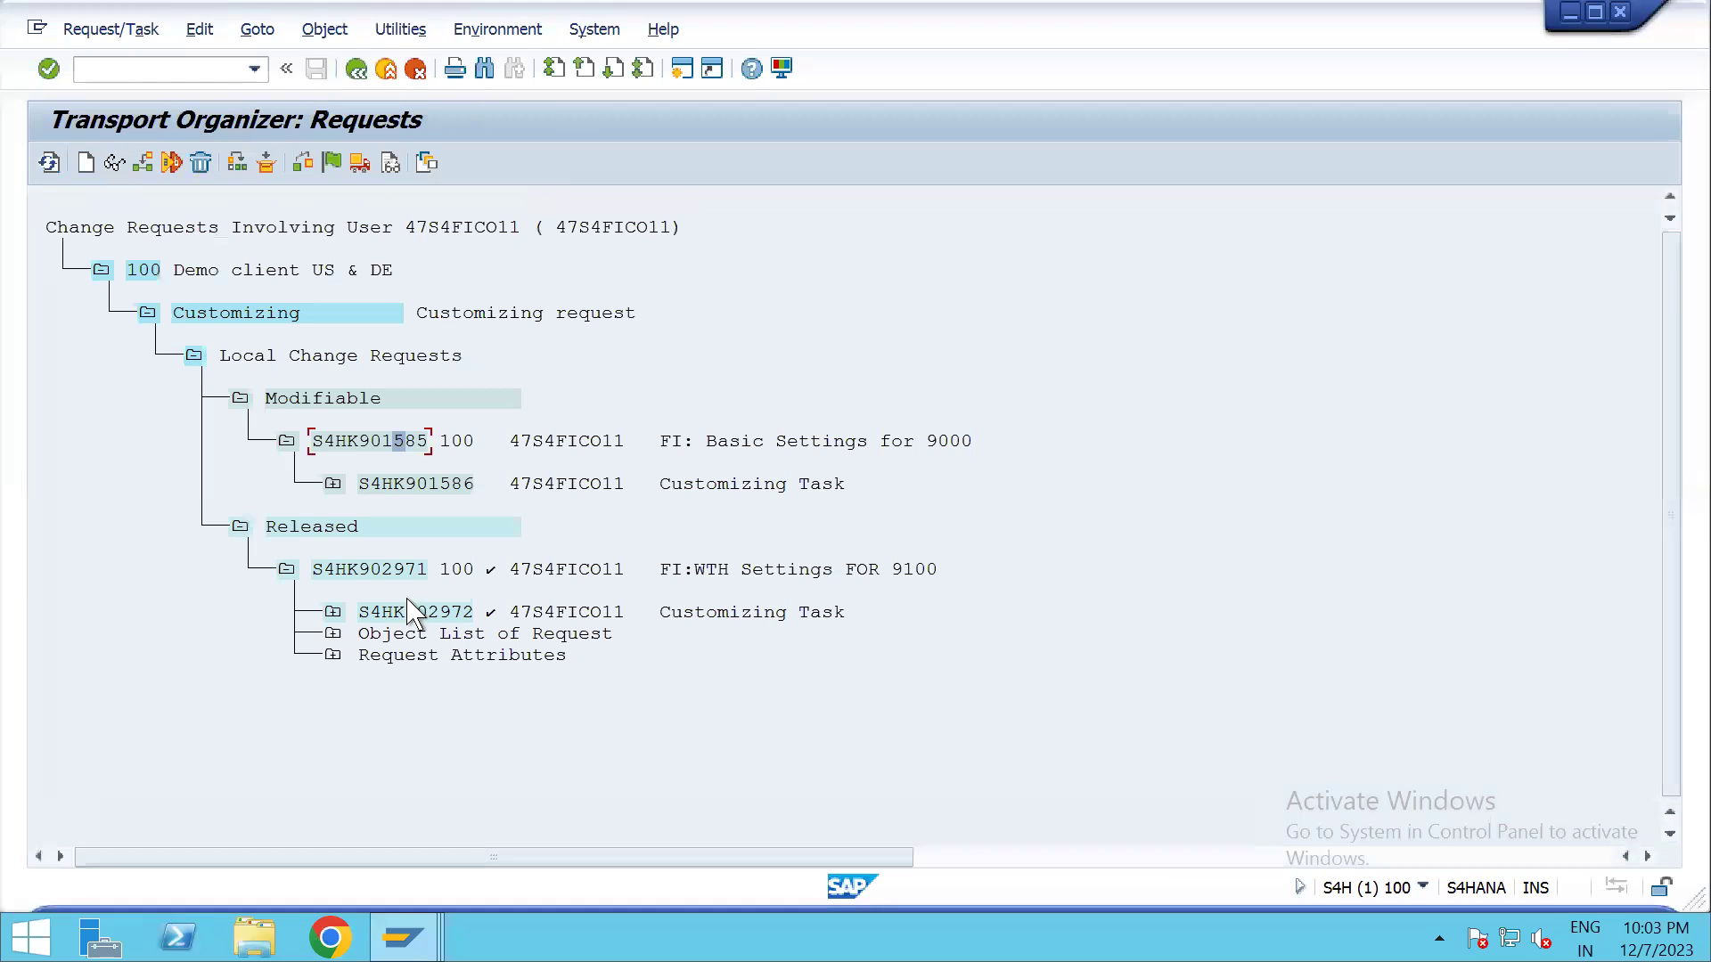
left_click(283, 572)
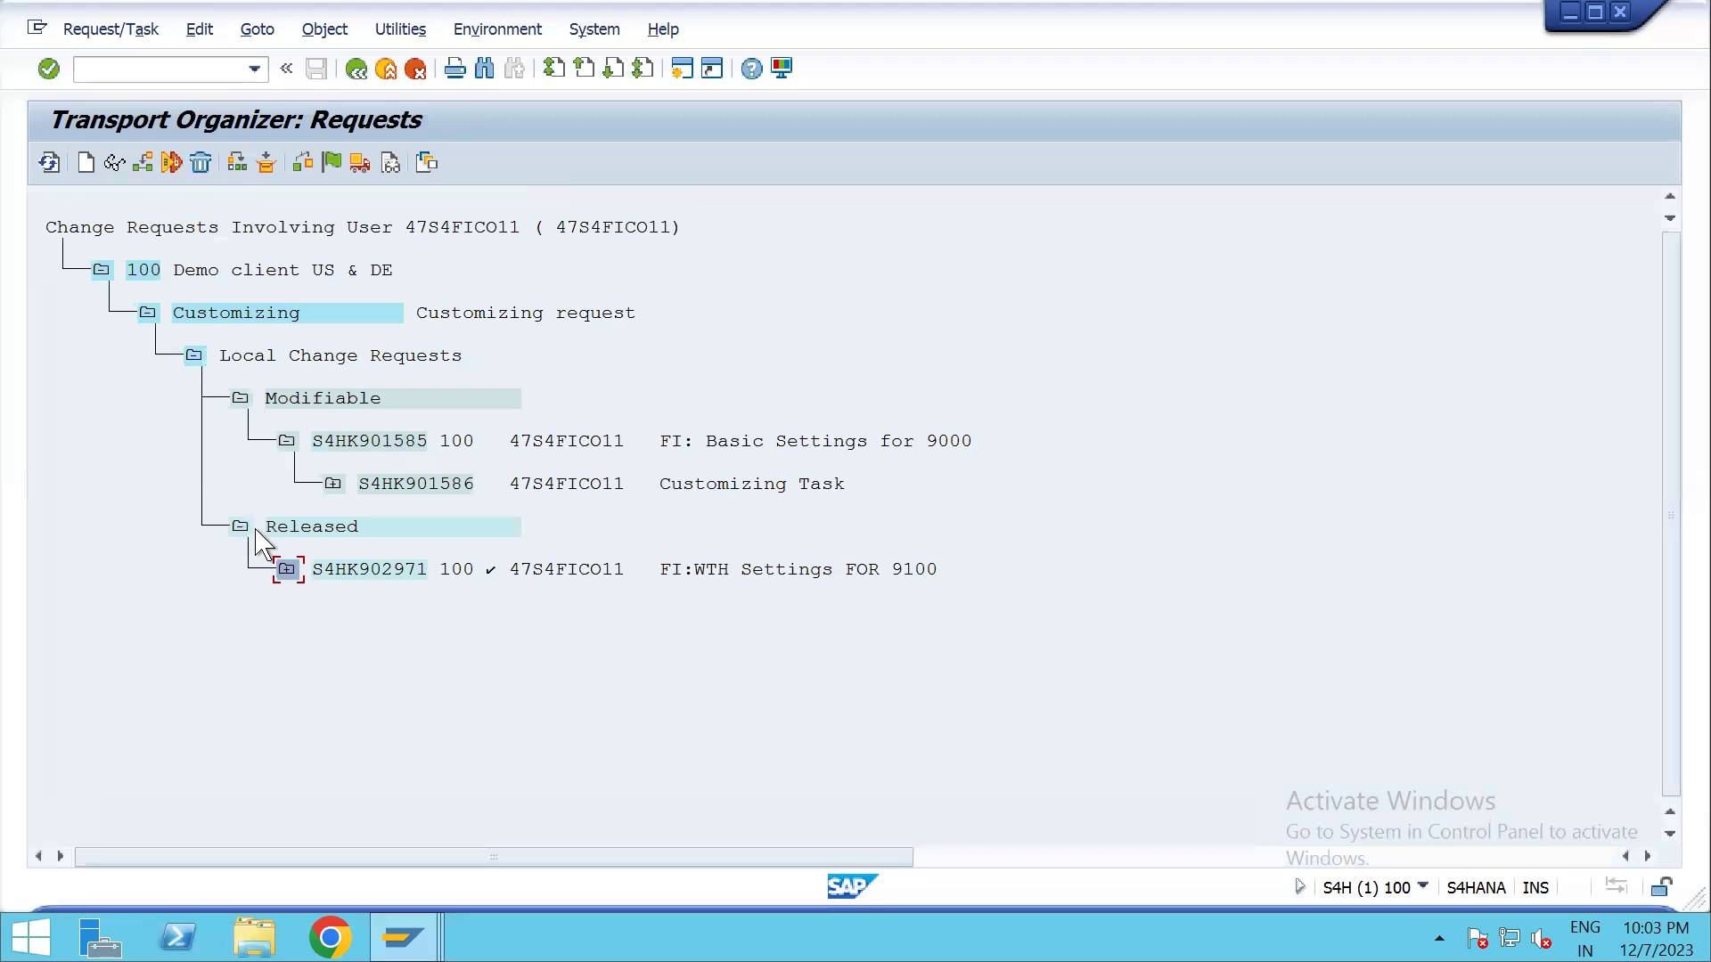
left_click(286, 571)
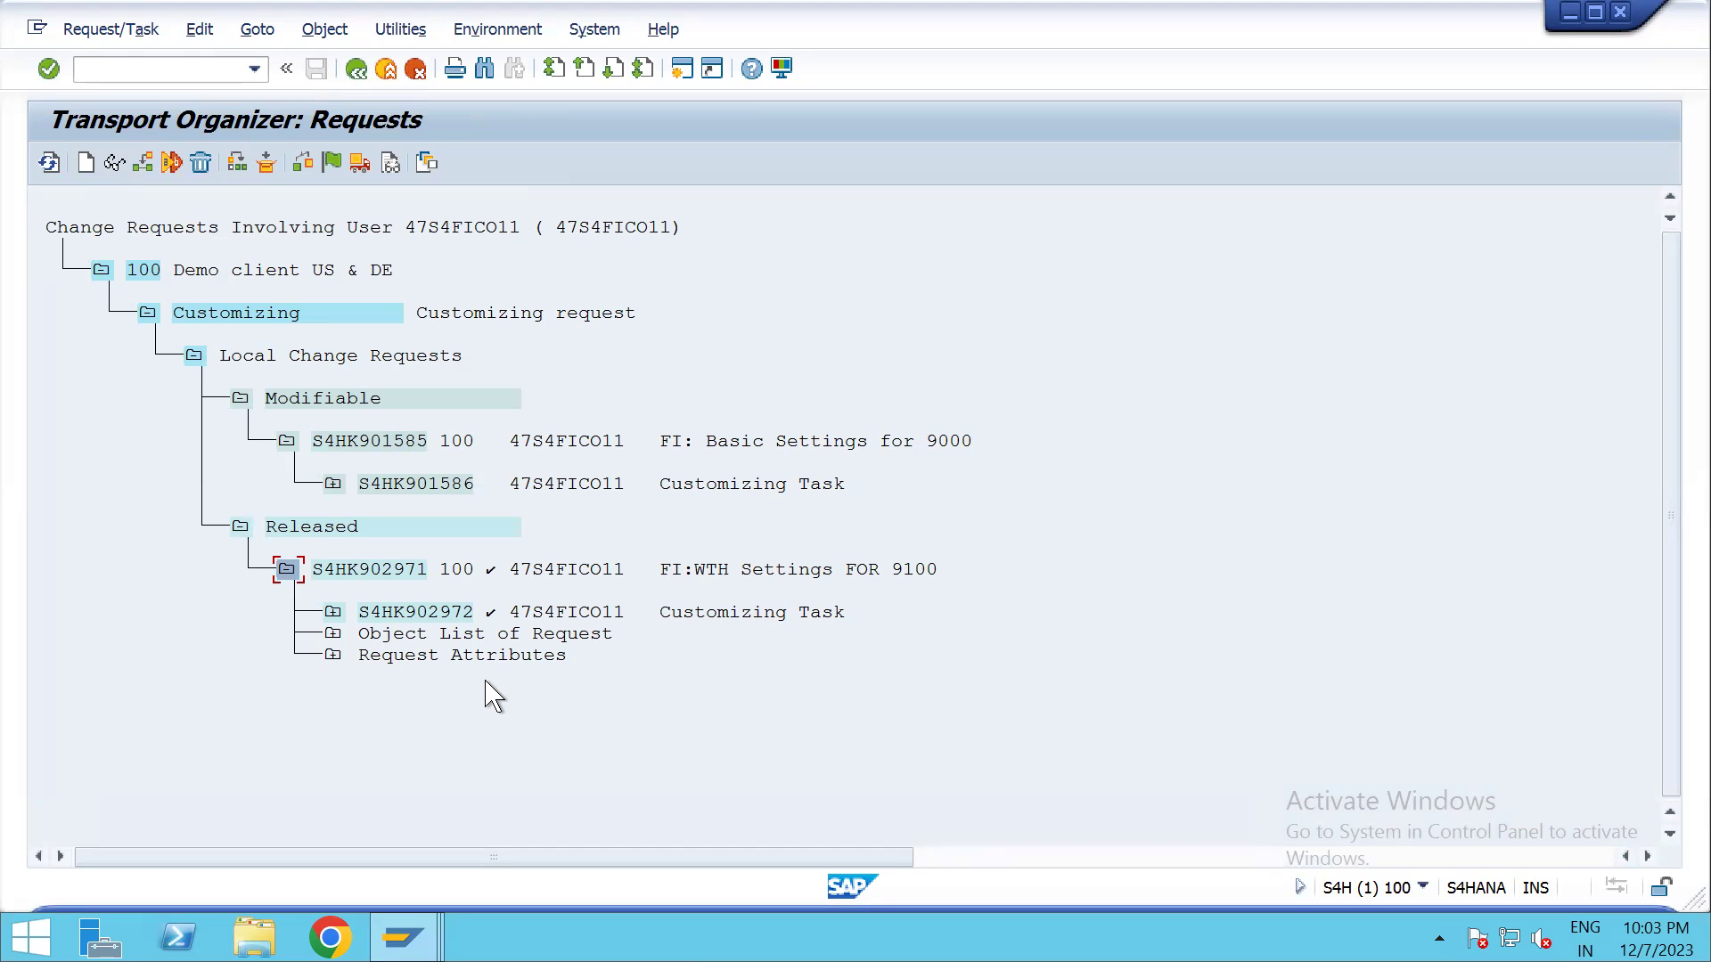
left_click(355, 70)
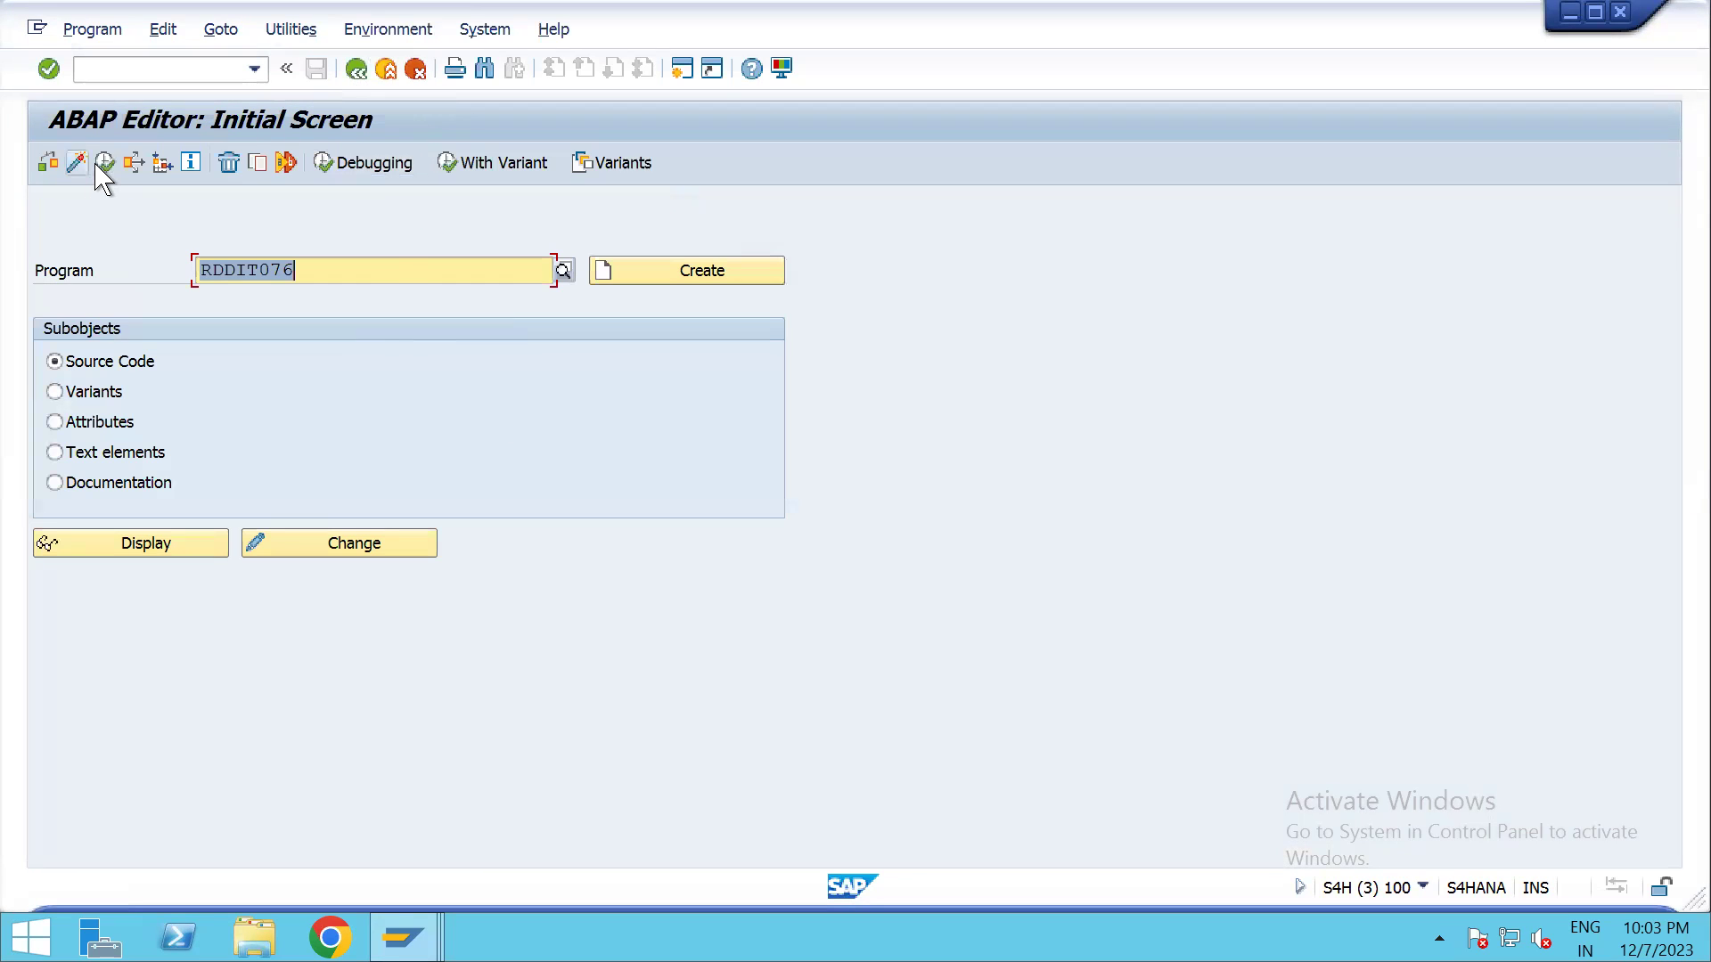
left_click(100, 168)
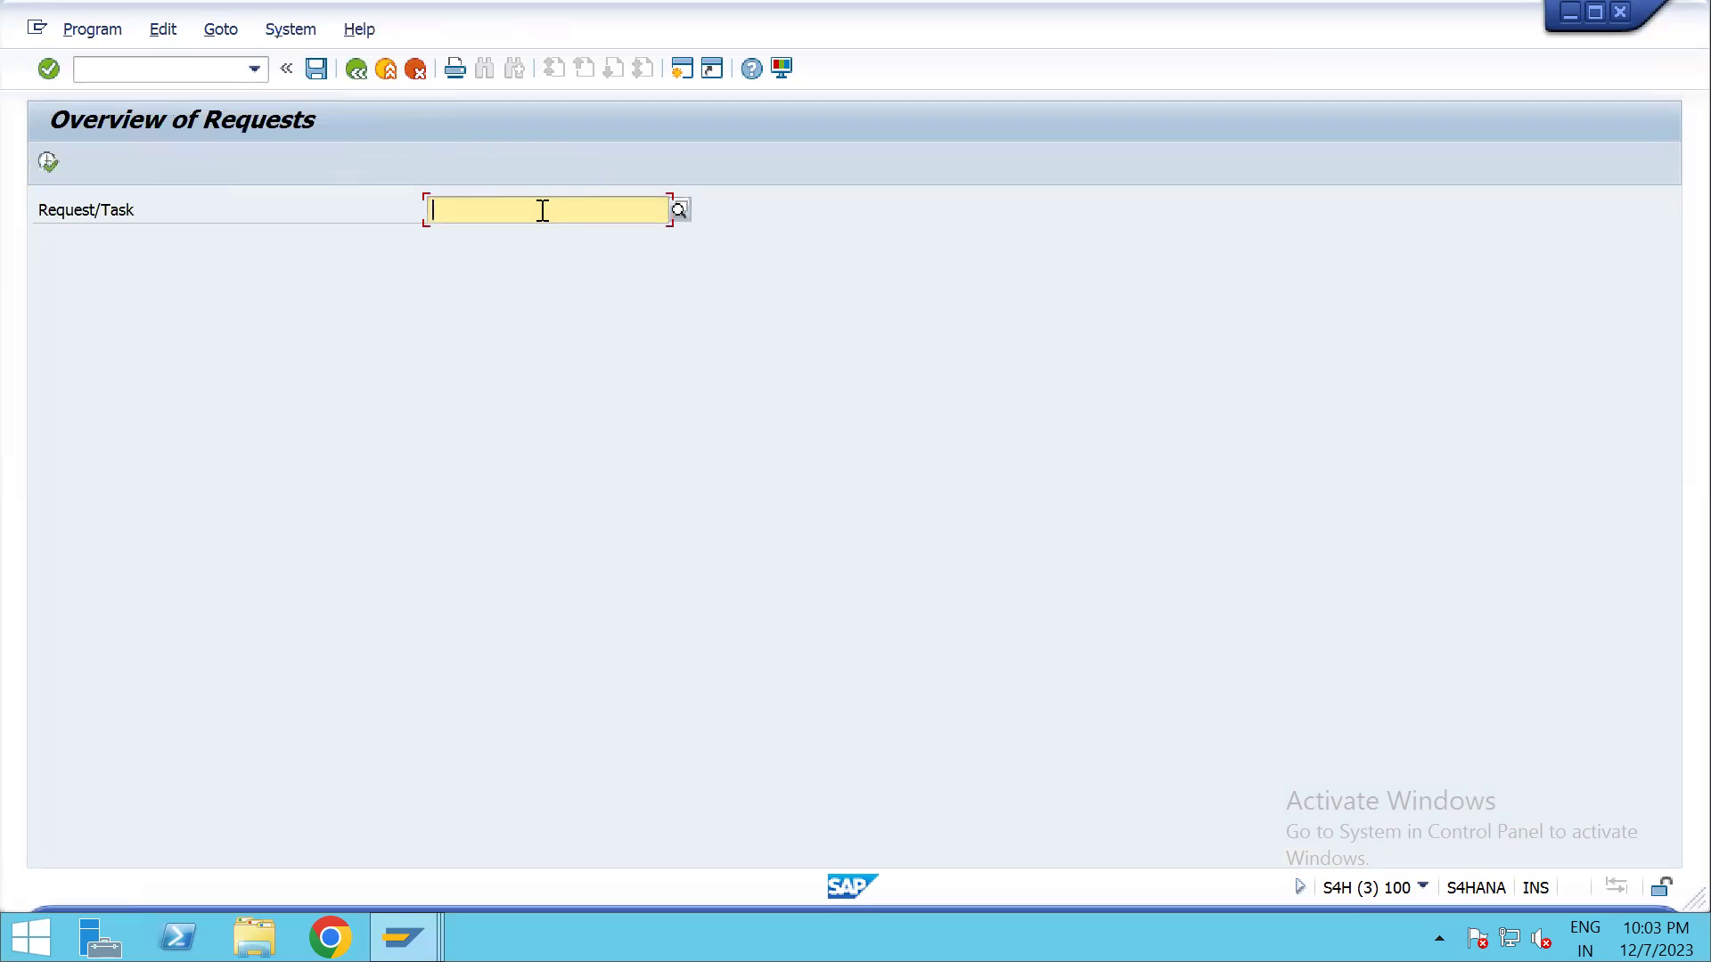
left_click(546, 210)
left_click(552, 240)
left_click(49, 162)
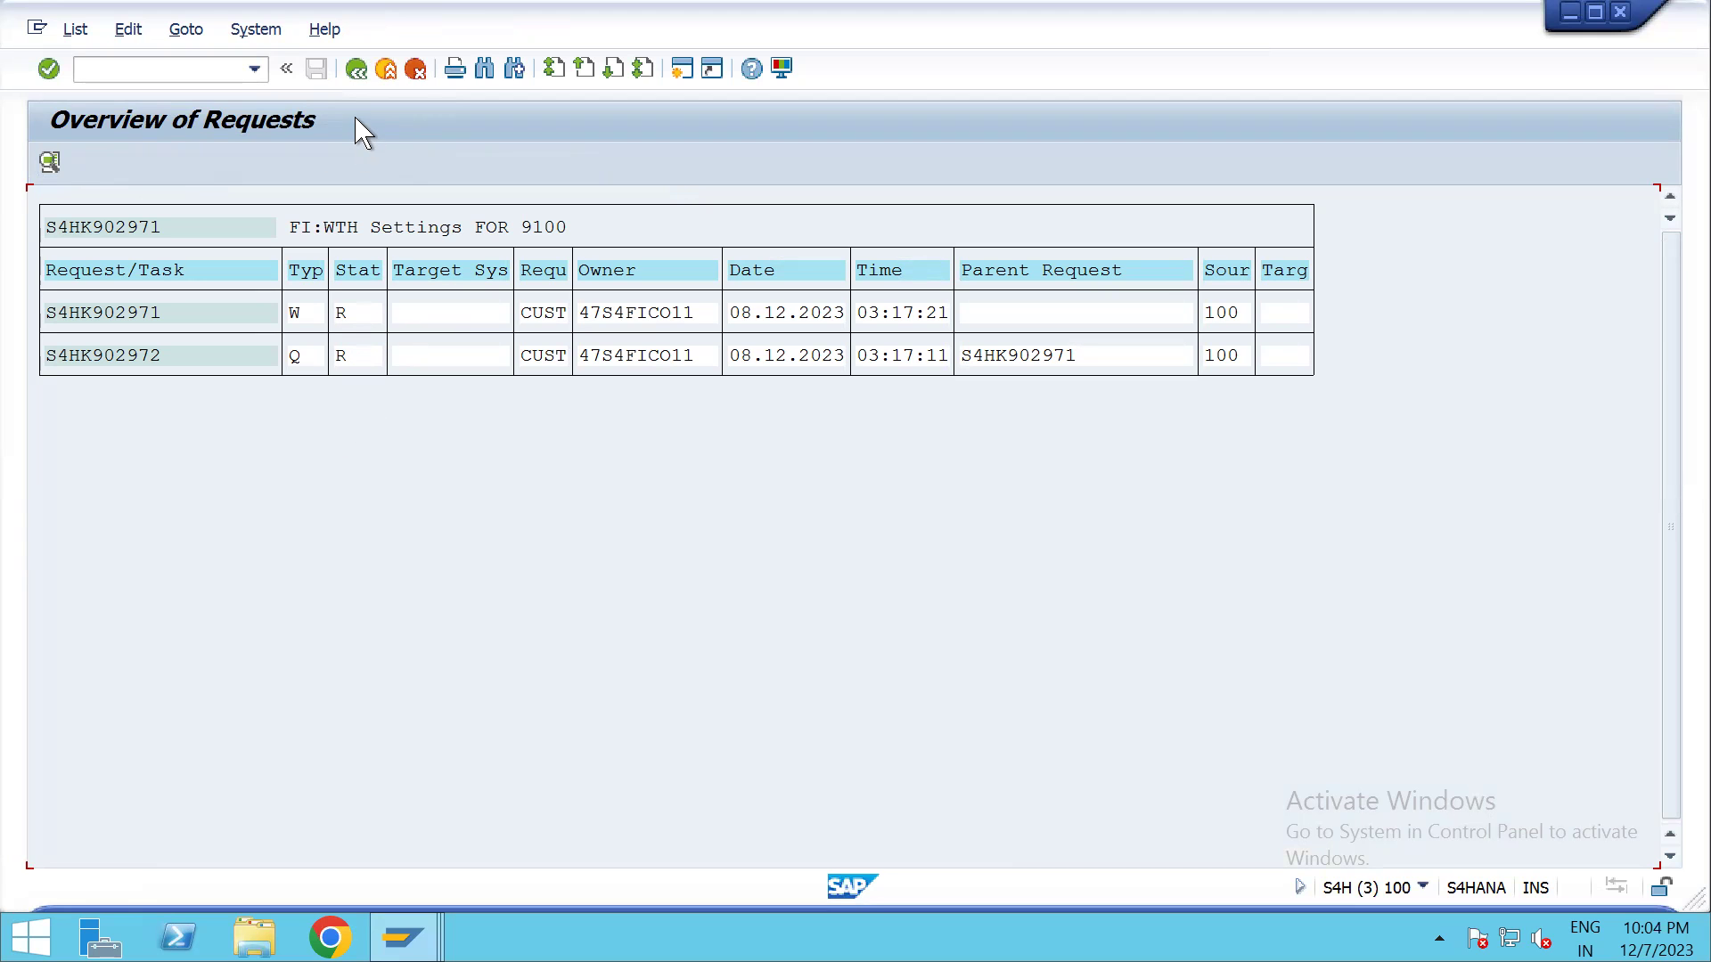
key("alt+Tab")
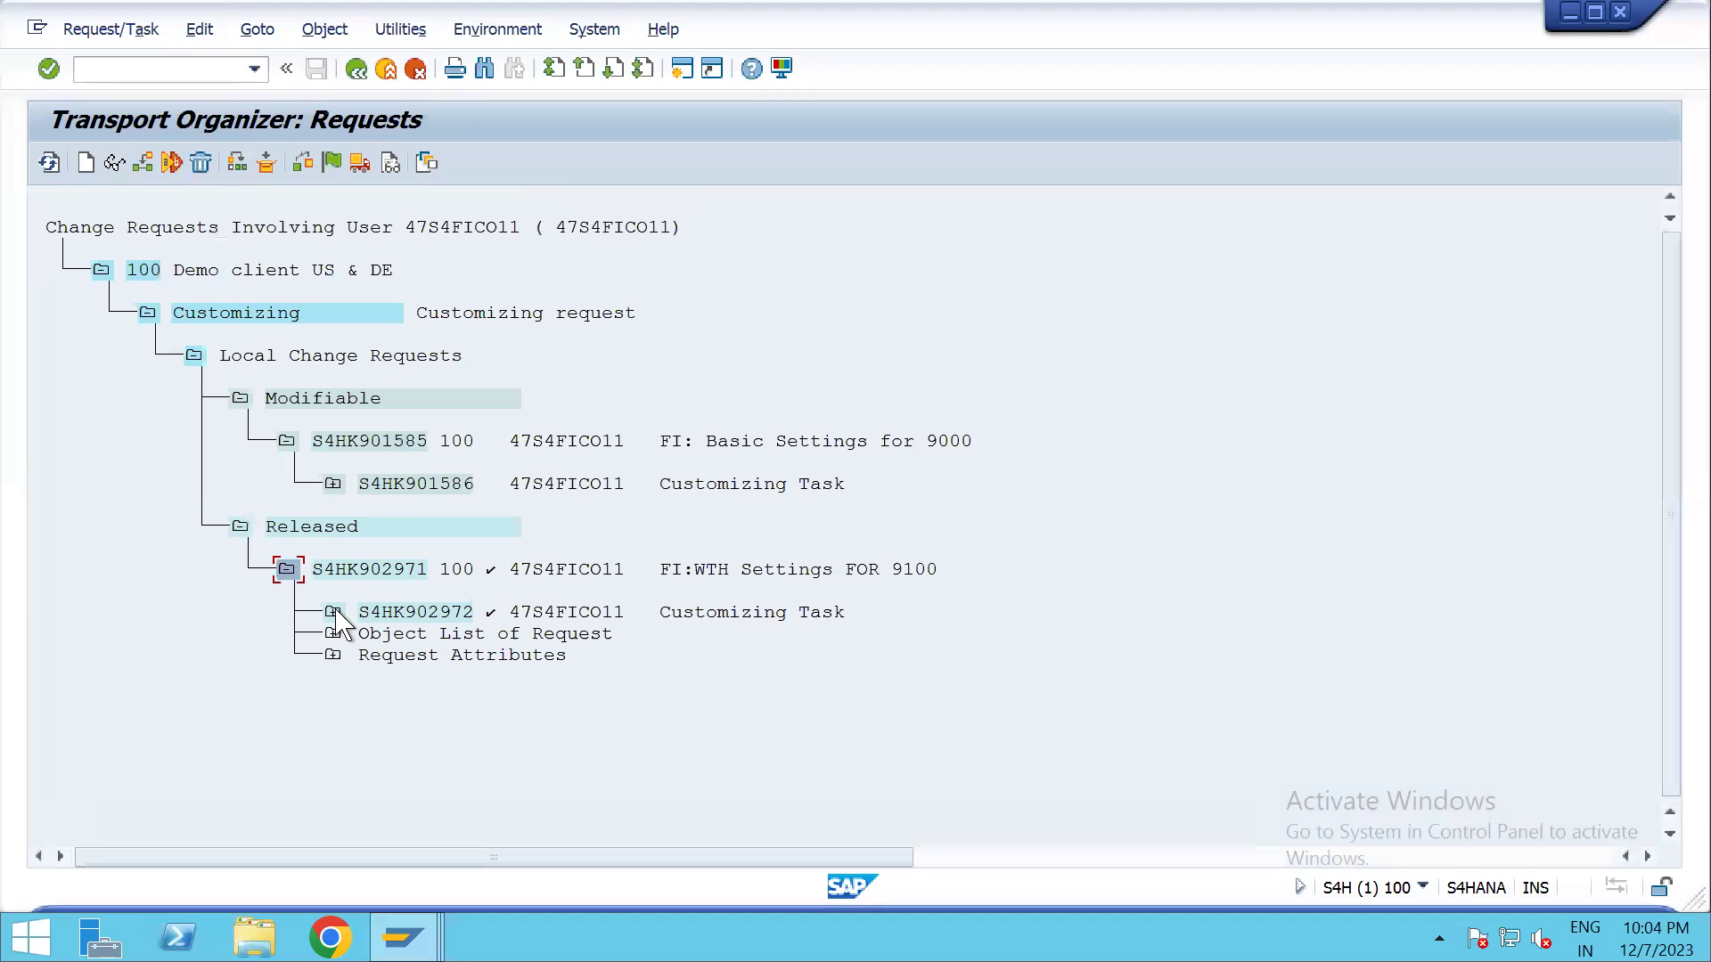